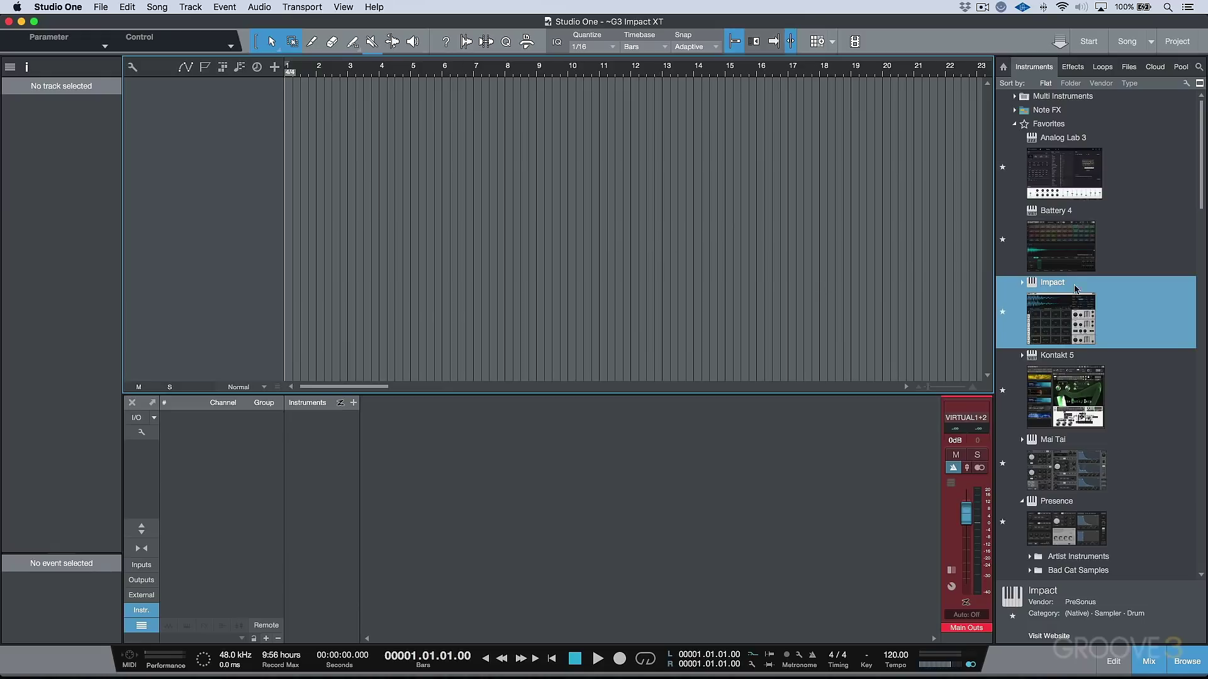
Drag Impact from the Instruments browser into the arrange area to create an Impact XT track
left_click_drag(1077, 293, 563, 219)
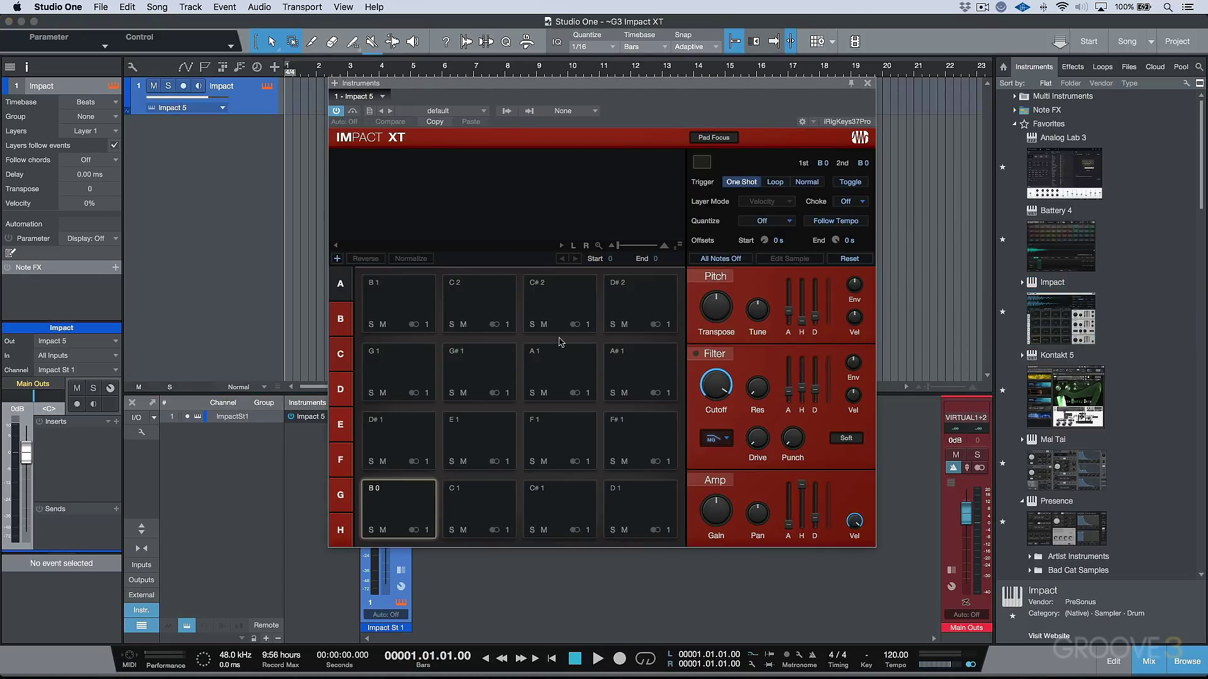
scroll(1077, 428, "down", 5)
scroll(1073, 377, "up", 5)
scroll(1064, 353, "down", 6)
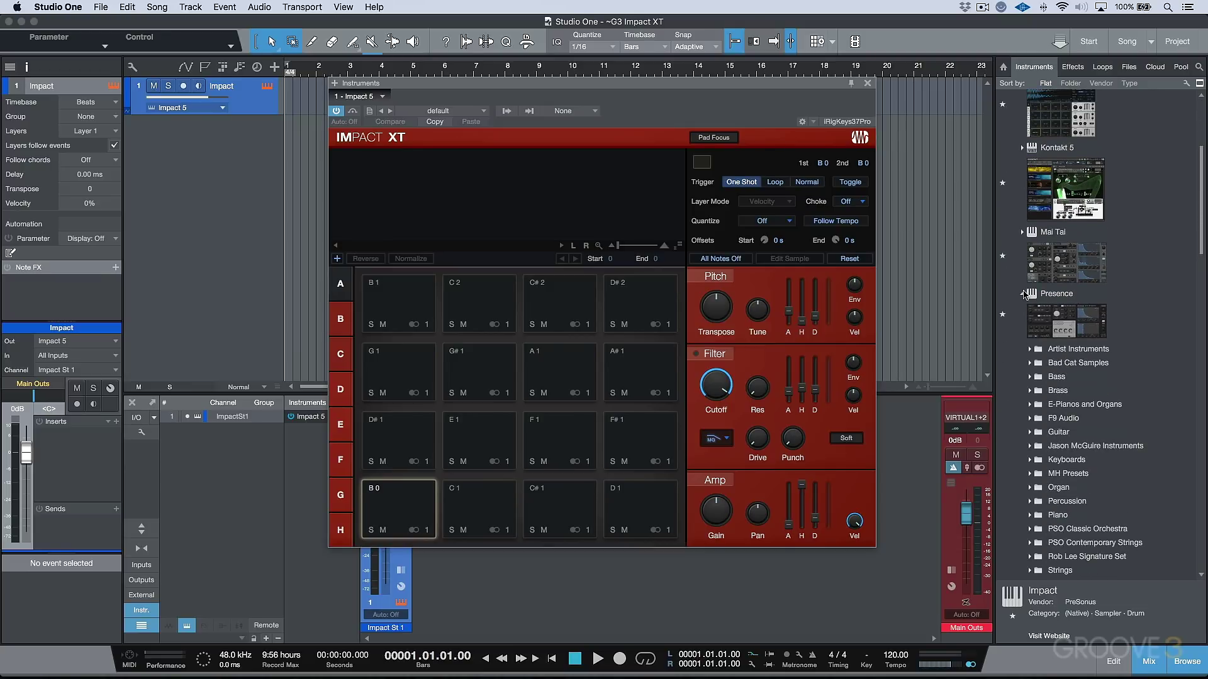
Add a trial SampleOne XT track, then remove that track and its instrument
left_click(1023, 295)
left_click(1063, 374)
left_click_drag(985, 314, 930, 270)
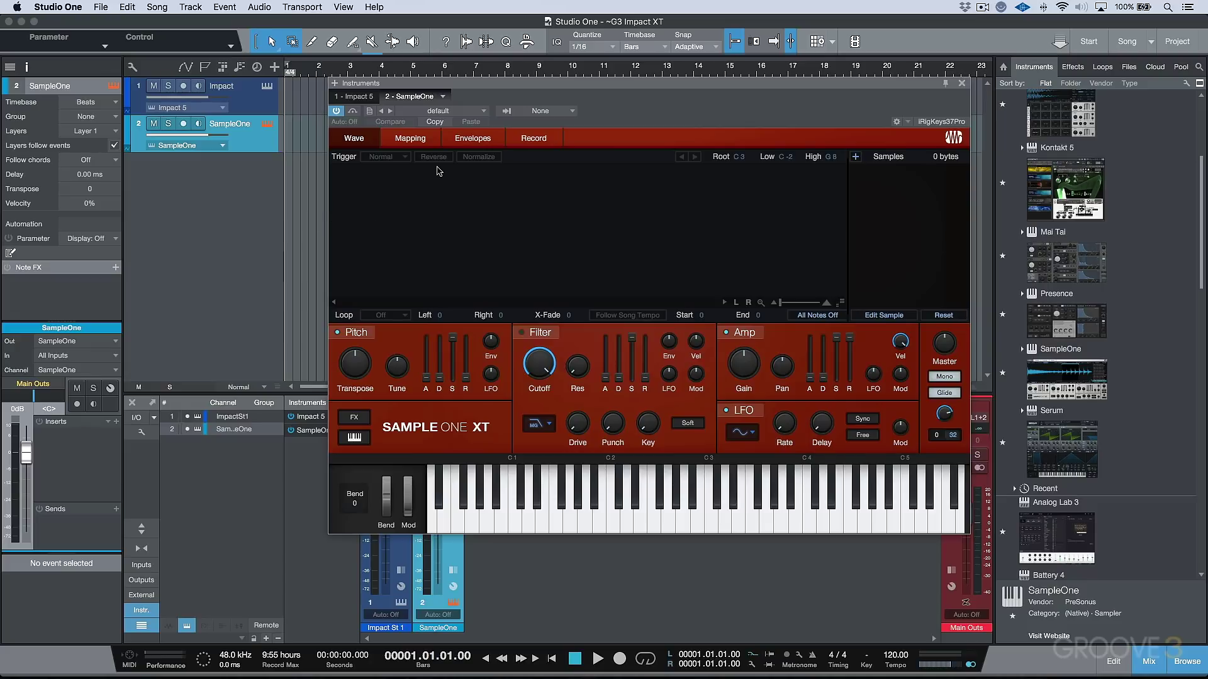
left_click(367, 98)
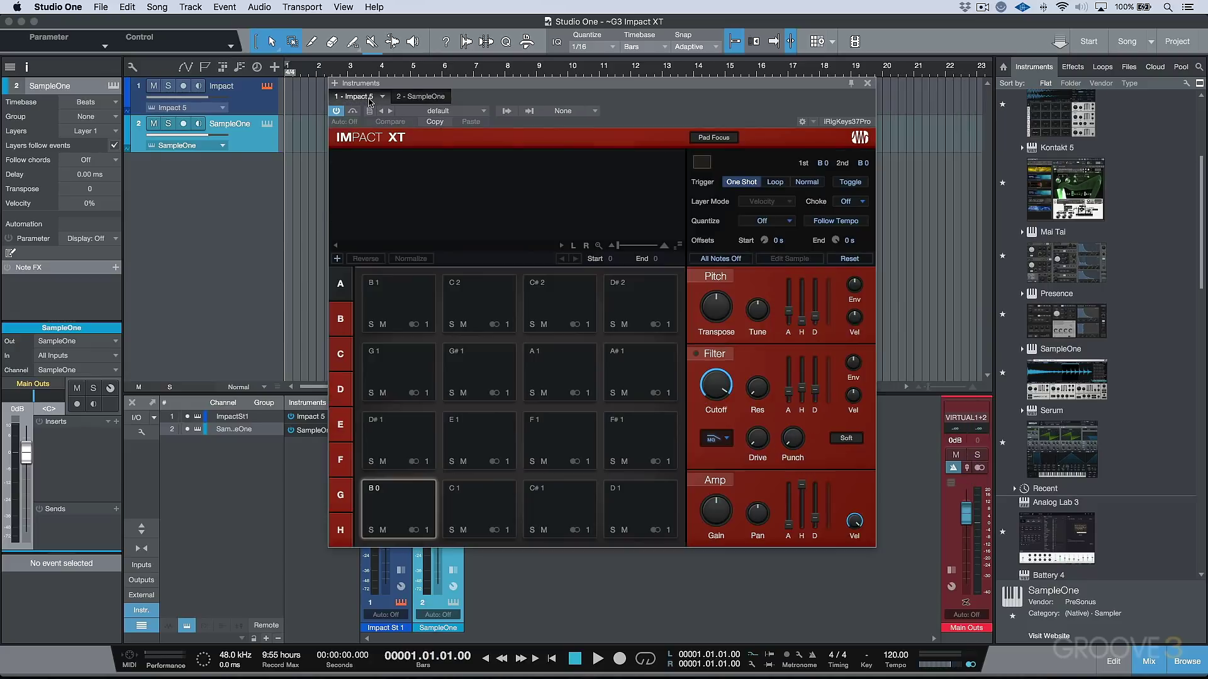
left_click(421, 97)
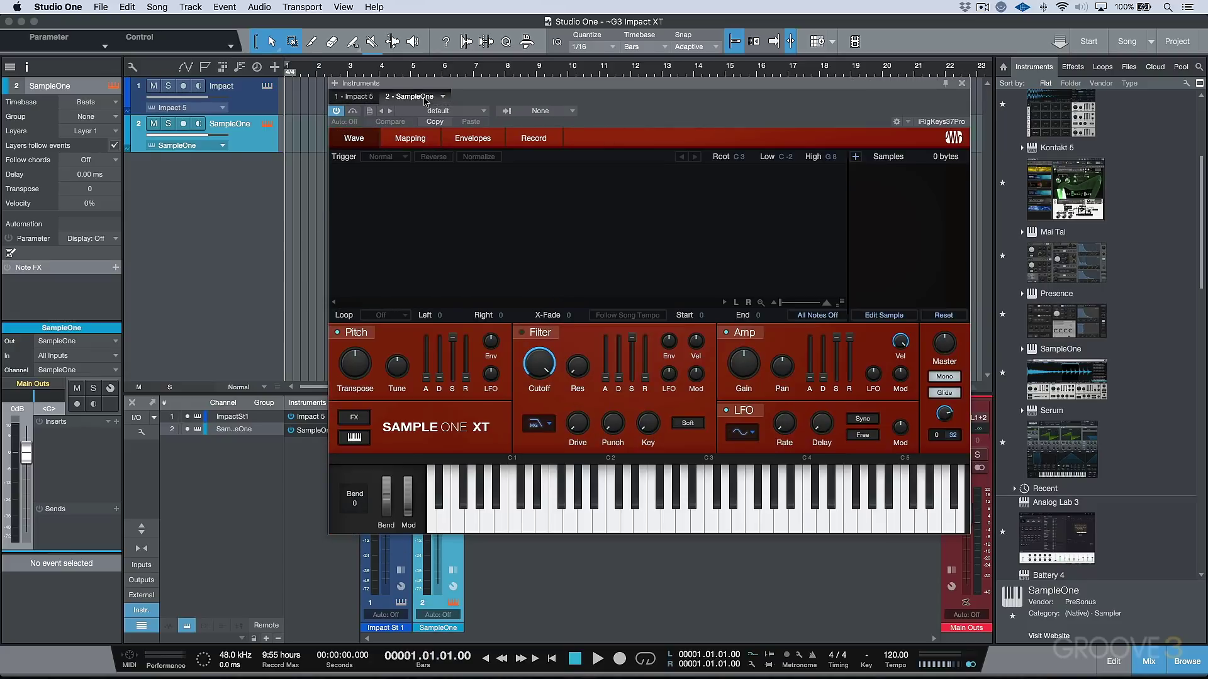
right_click(257, 134)
left_click(344, 198)
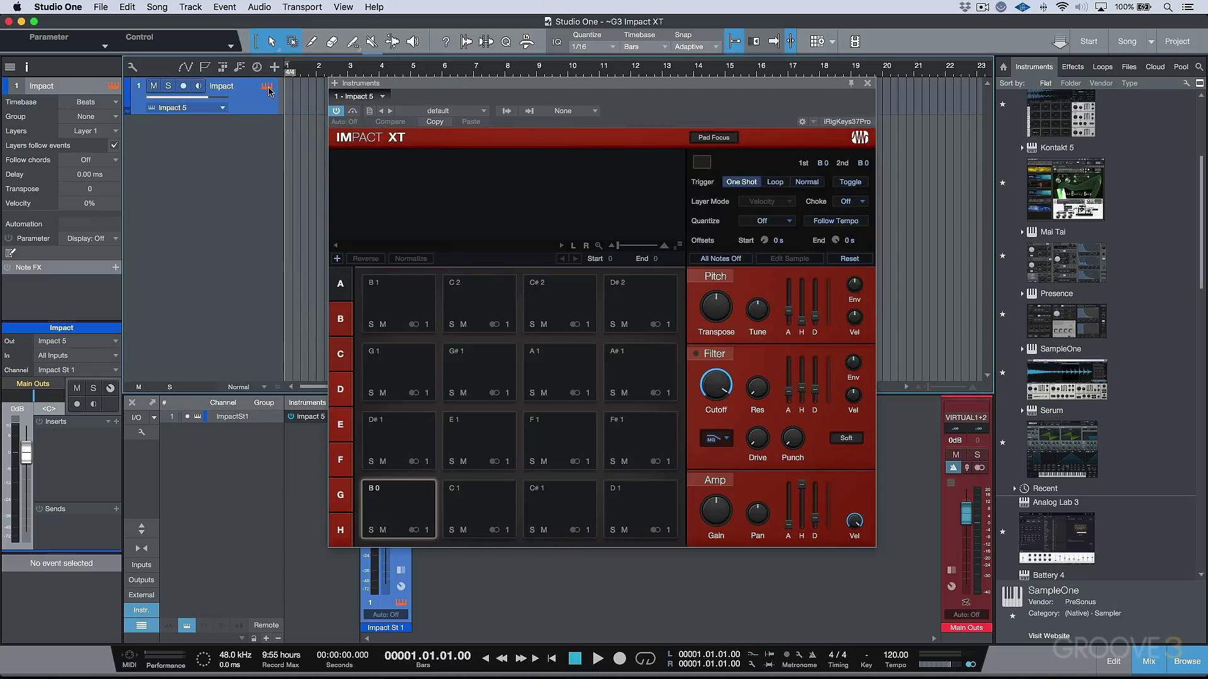
Cycle Impact XT's colour schemes through green, blue, red, teal and dark grey to light grey
left_click(858, 138)
left_click(859, 138)
left_click(860, 141)
left_click(859, 140)
left_click(859, 141)
left_click(860, 145)
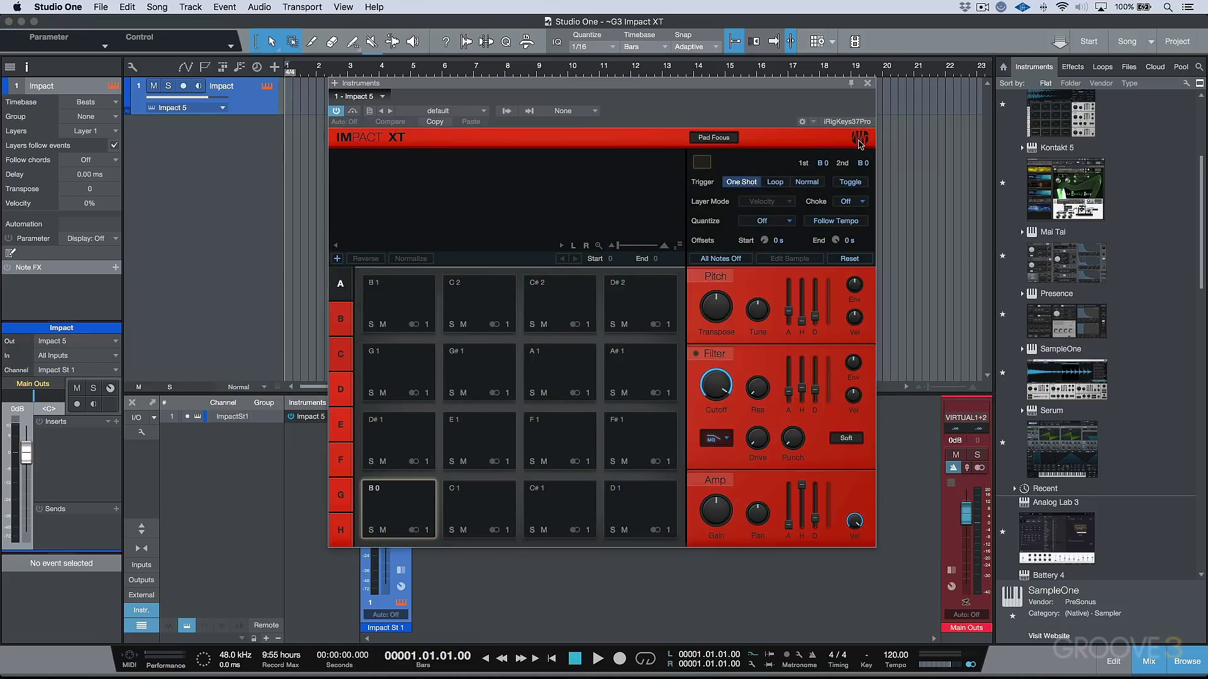
left_click(859, 141)
left_click(860, 143)
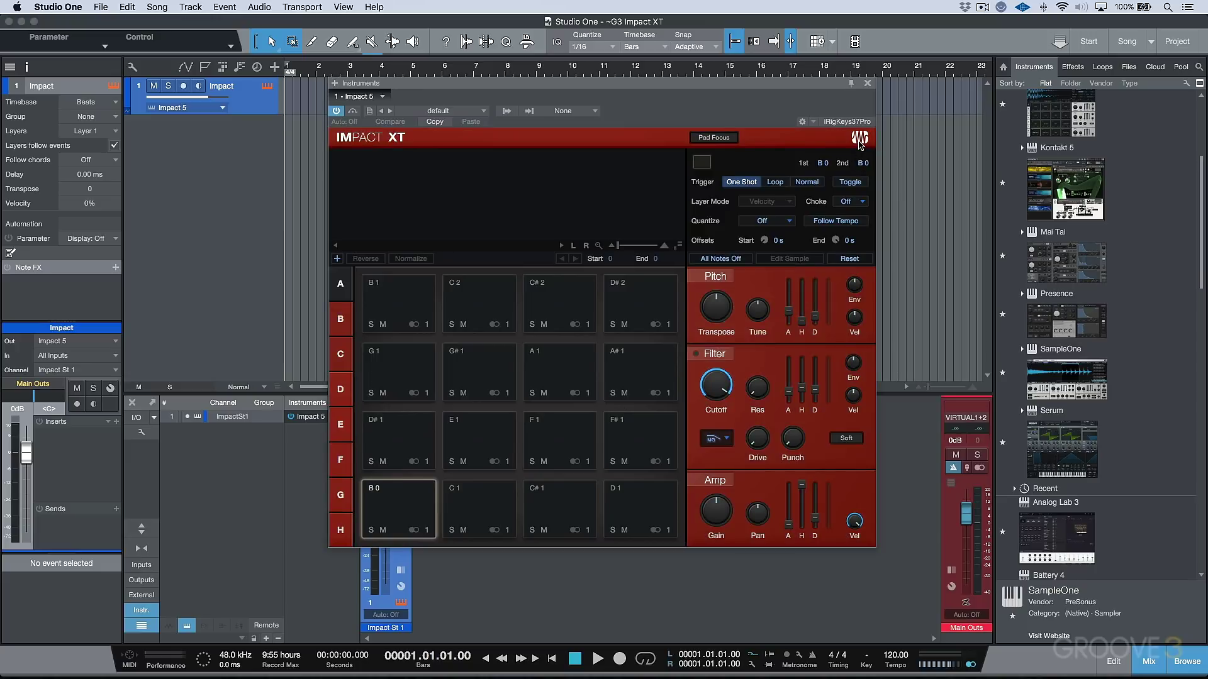
left_click(860, 143)
left_click(860, 144)
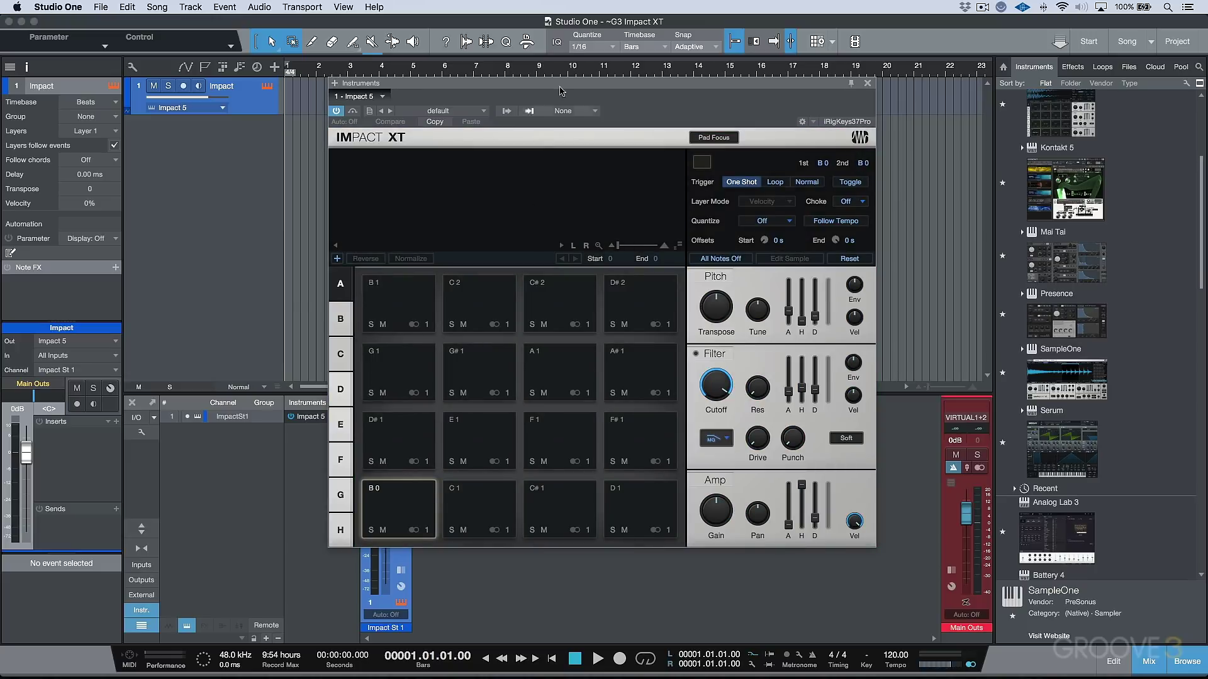
key("super+Tab")
key("super+Tab")
key("super+Tab")
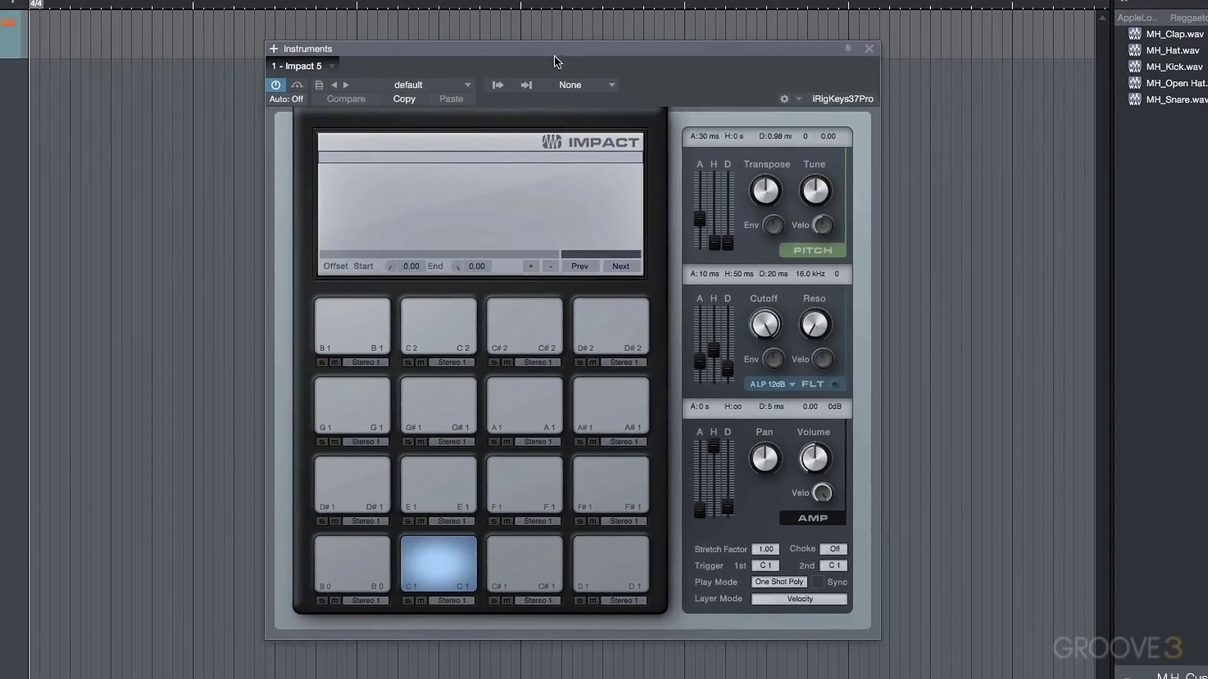
left_click_drag(557, 61, 560, 71)
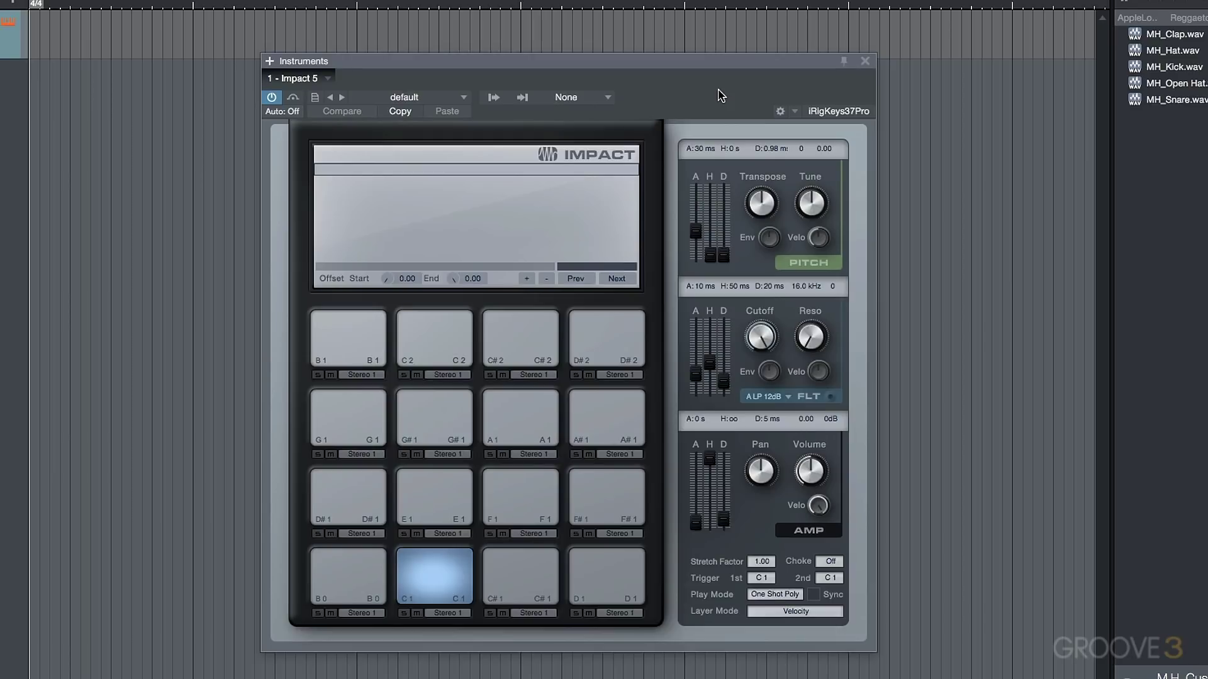
key("super+Tab")
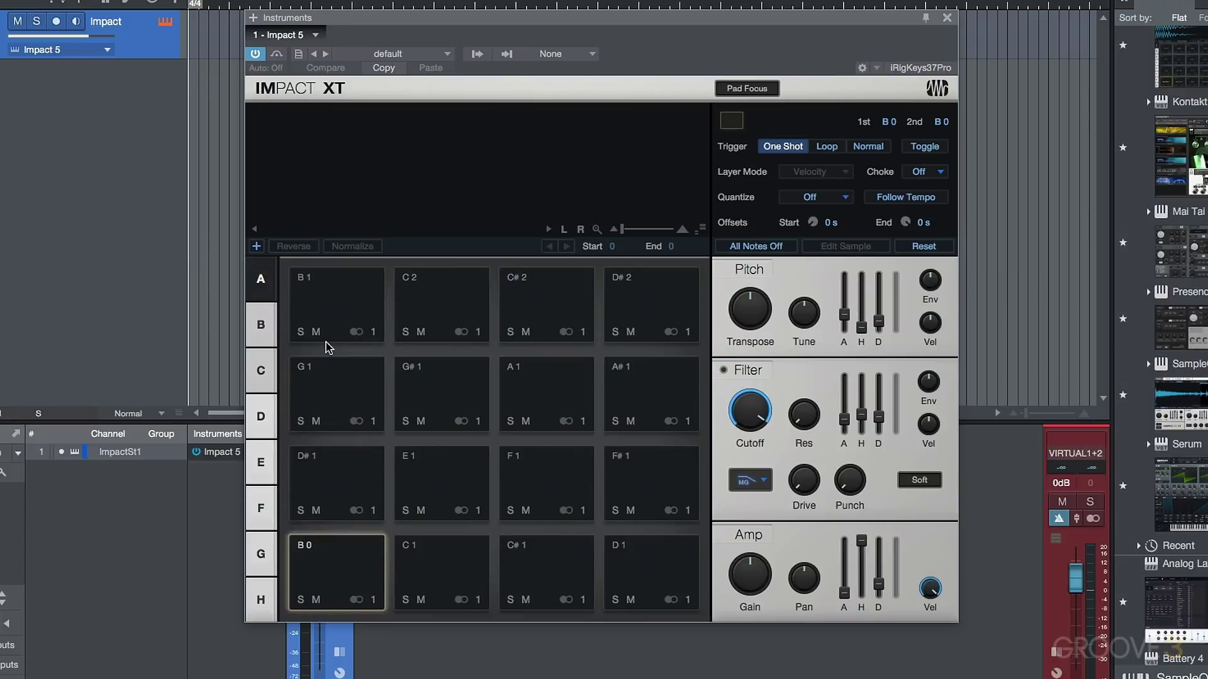
Page through Impact XT's pad banks B to H and back to A
left_click(263, 325)
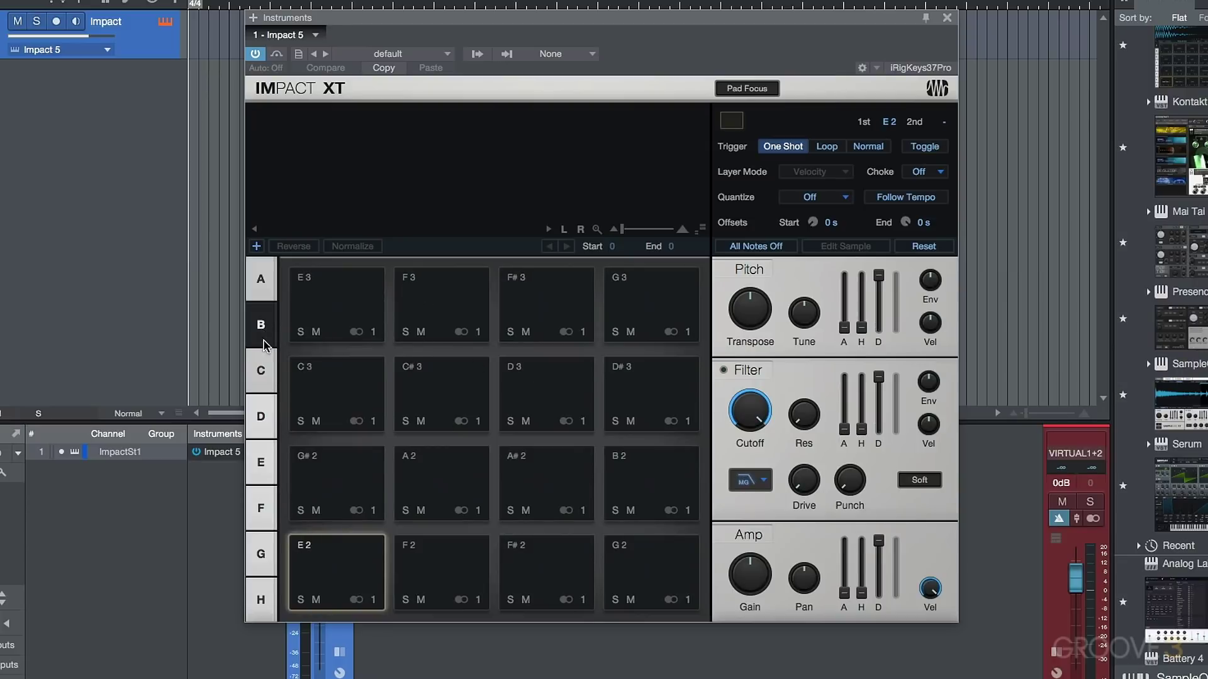
left_click(268, 381)
left_click(267, 417)
left_click(266, 472)
left_click(263, 518)
left_click(261, 556)
left_click(267, 601)
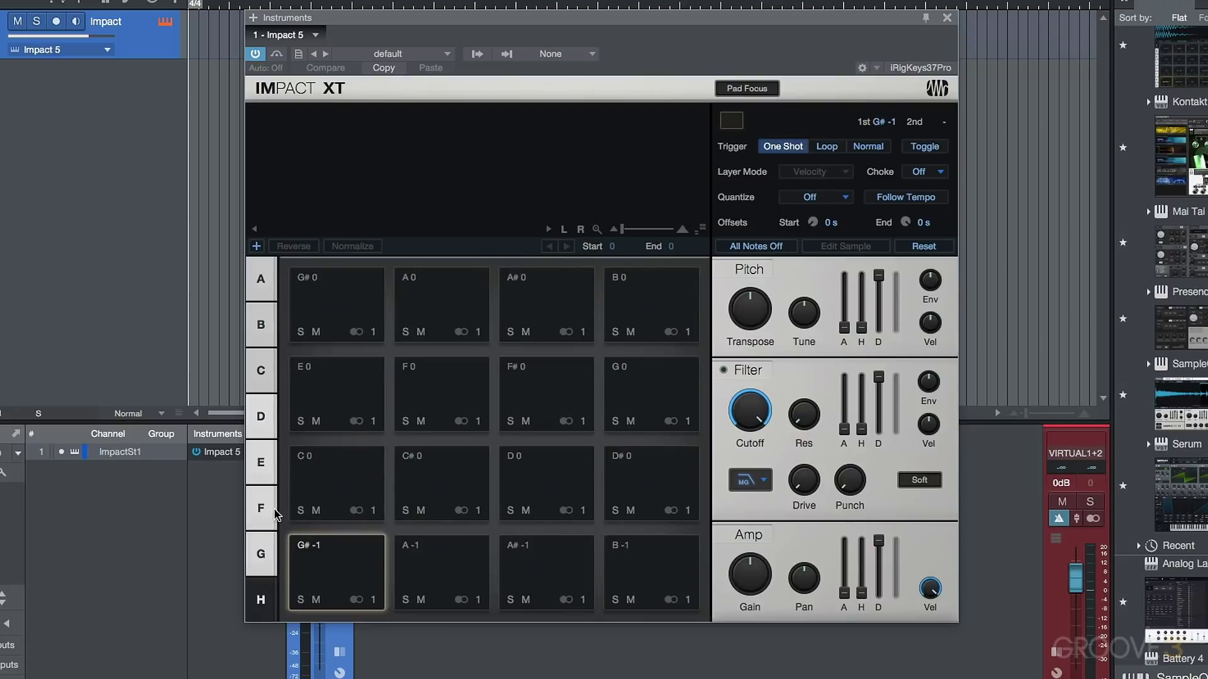
left_click(266, 277)
Page through banks B to H again, return to A, and switch to the older Studio One
left_click(265, 327)
left_click(263, 372)
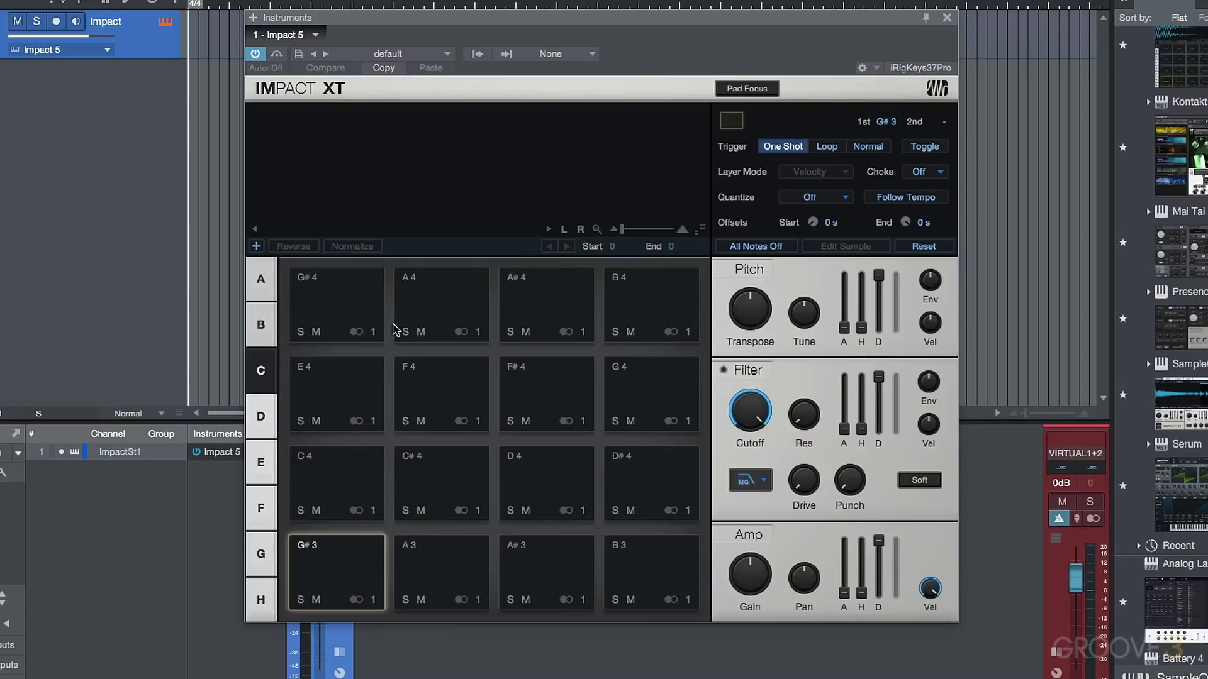
left_click(265, 421)
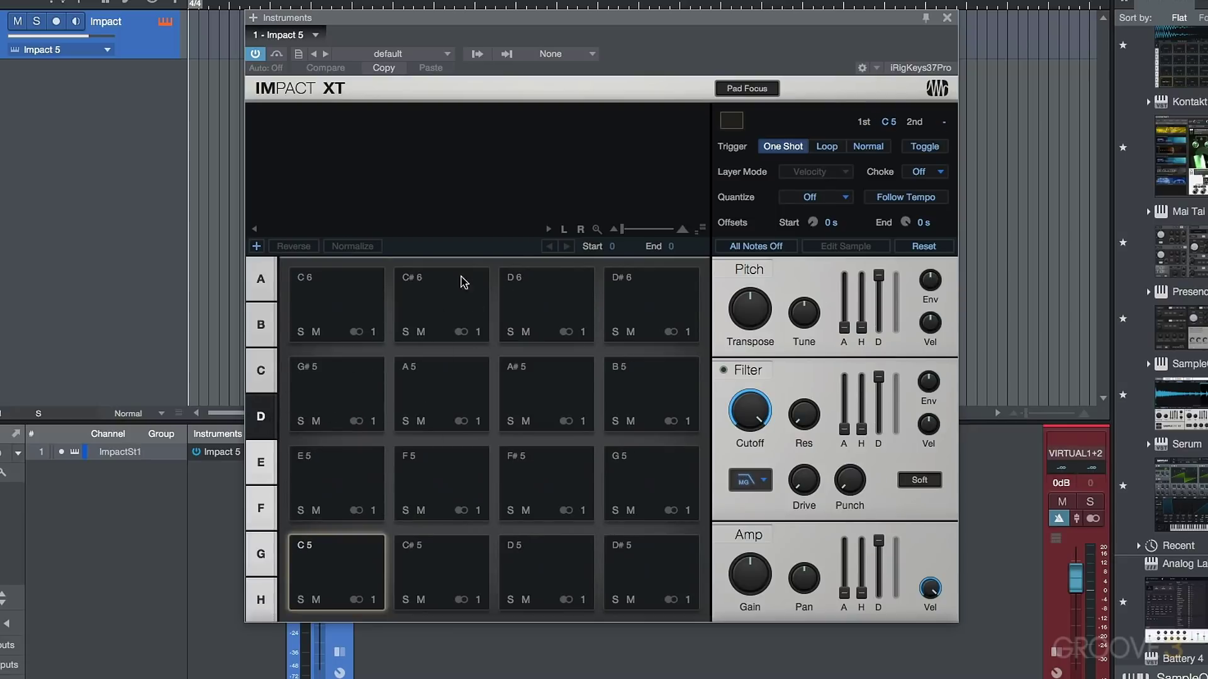
left_click(261, 462)
left_click(261, 509)
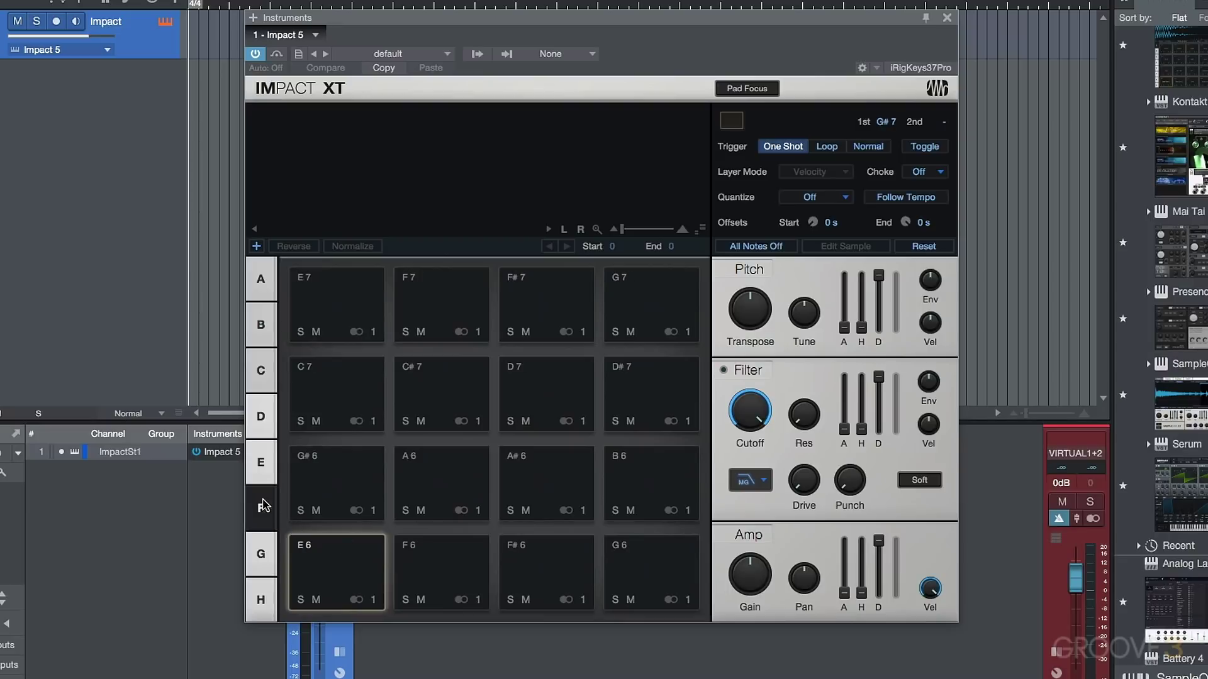
left_click(262, 556)
left_click(261, 597)
left_click(263, 279)
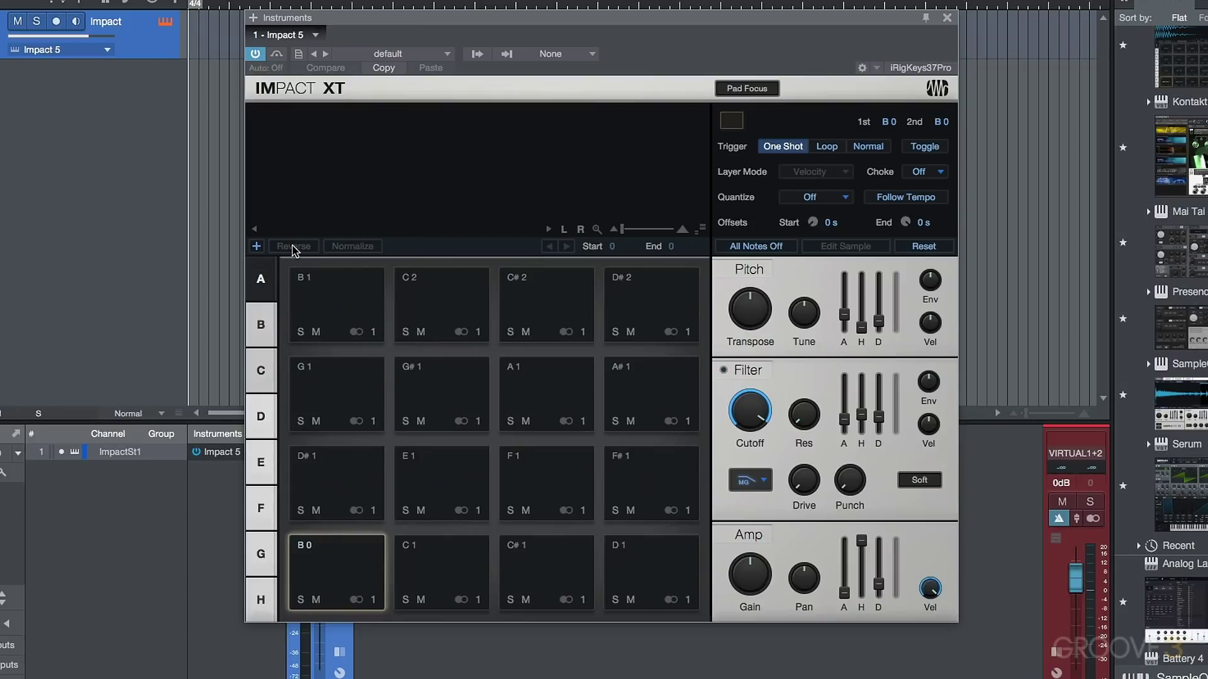
key("super+Tab")
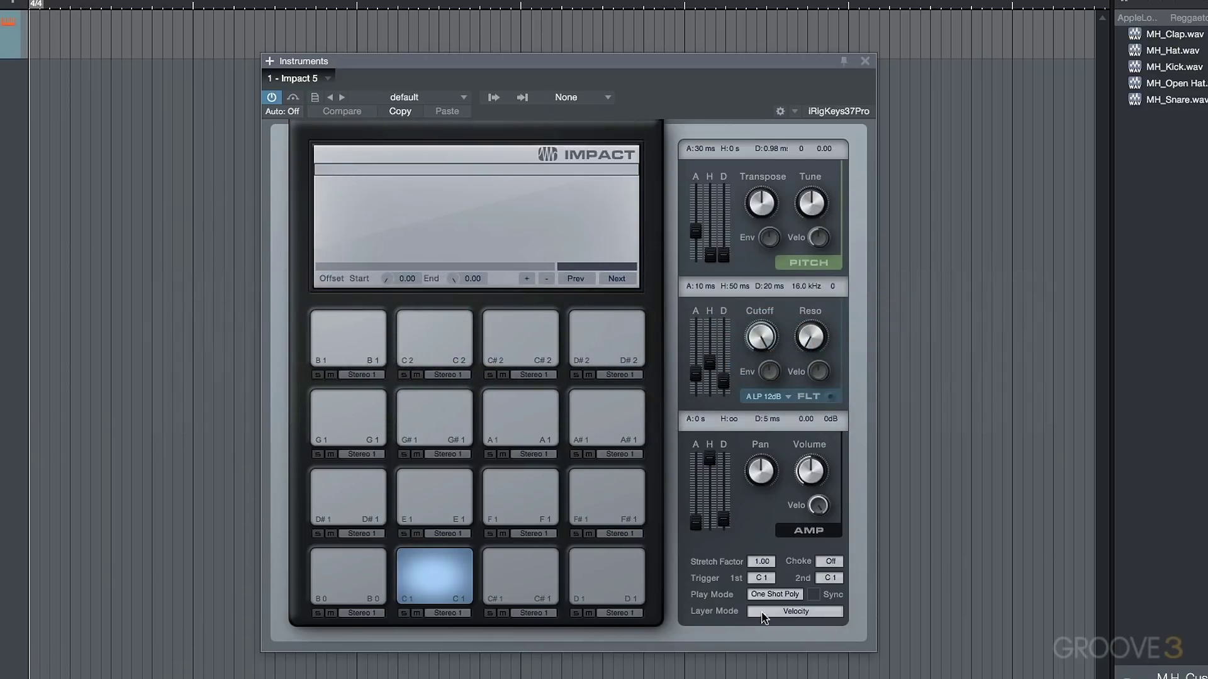
Check the old Impact's Play Mode and Choke lists, keeping One Shot Poly and Off, then switch back
left_click(784, 601)
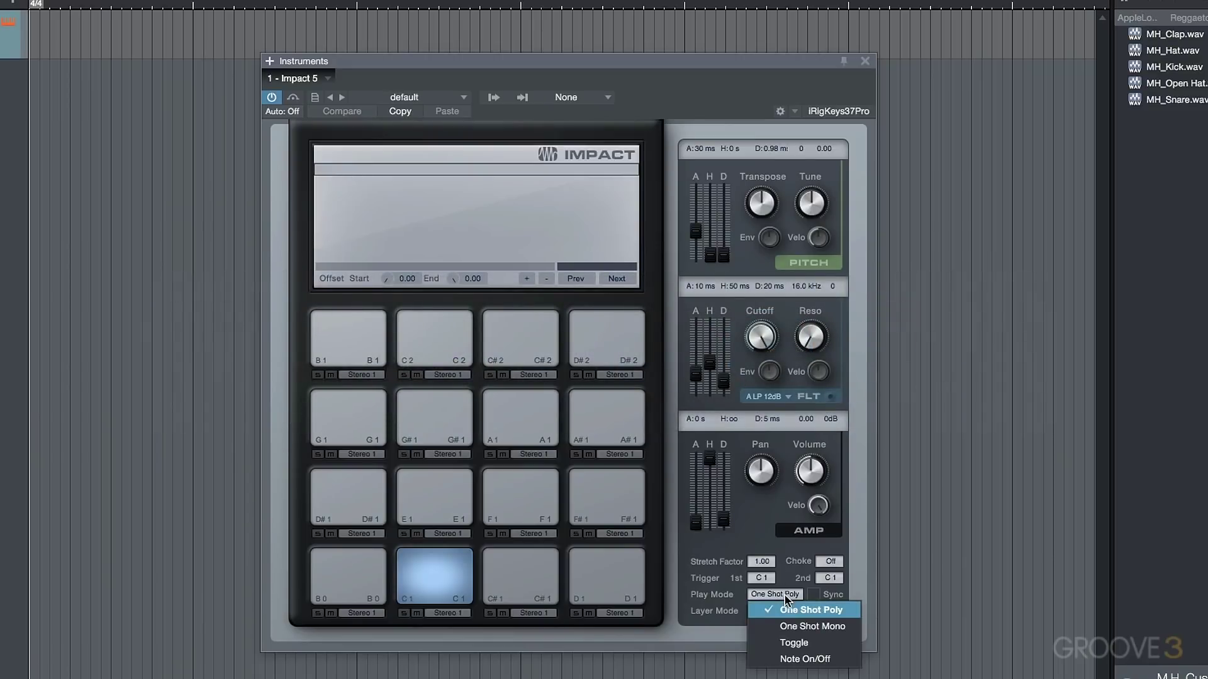
left_click(773, 534)
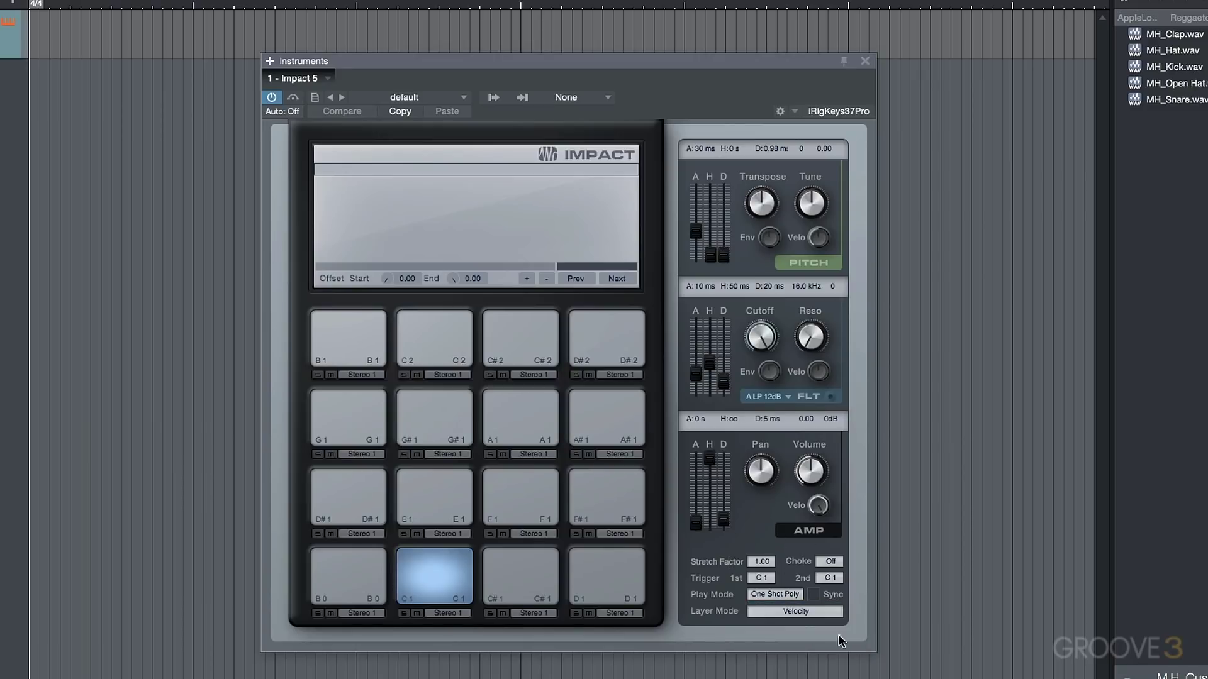
left_click(837, 568)
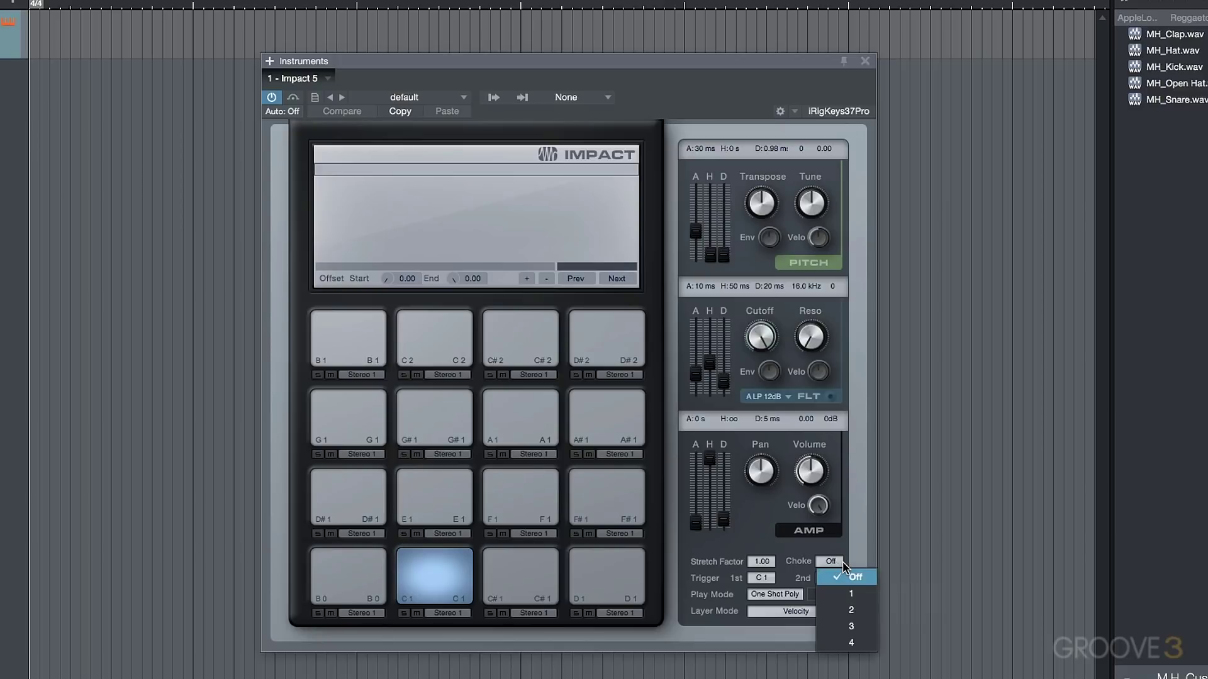
left_click(764, 539)
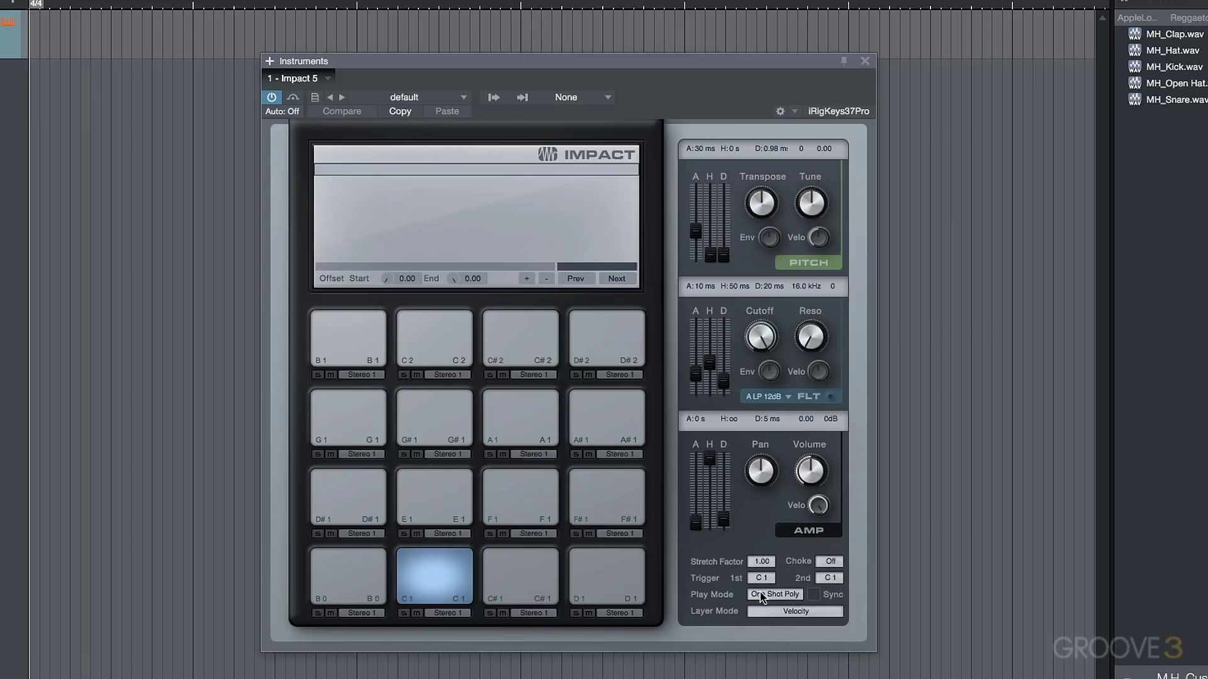
left_click(778, 596)
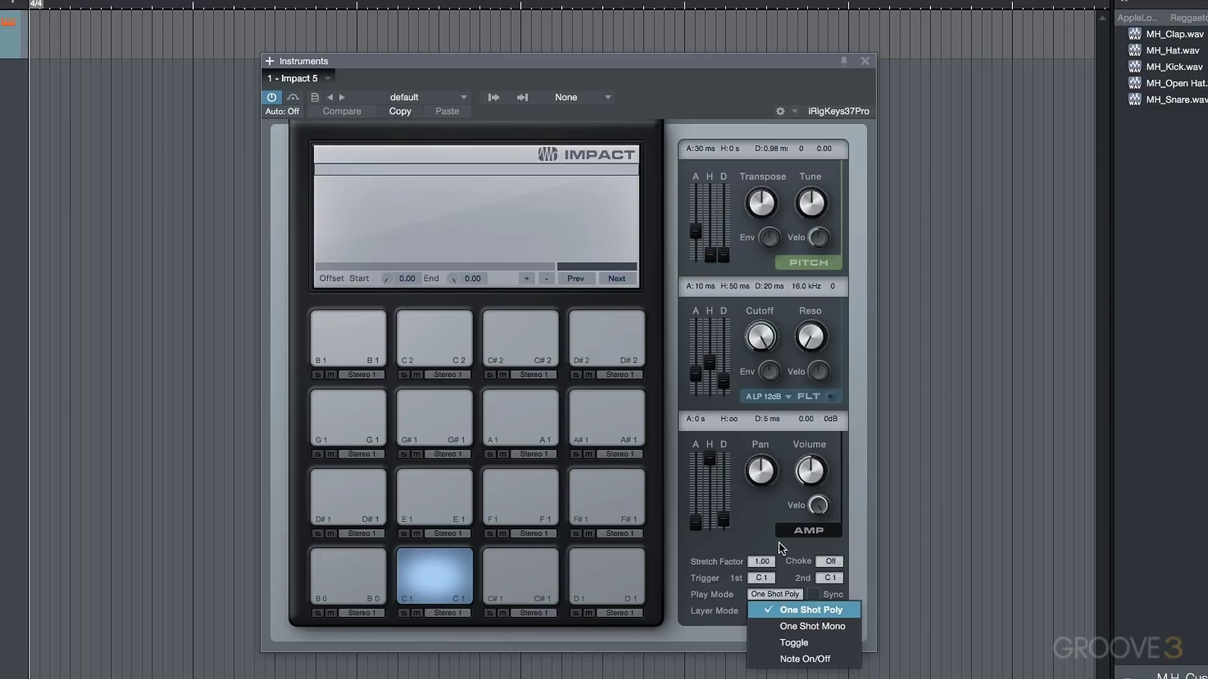
left_click(755, 522)
key("super+Tab")
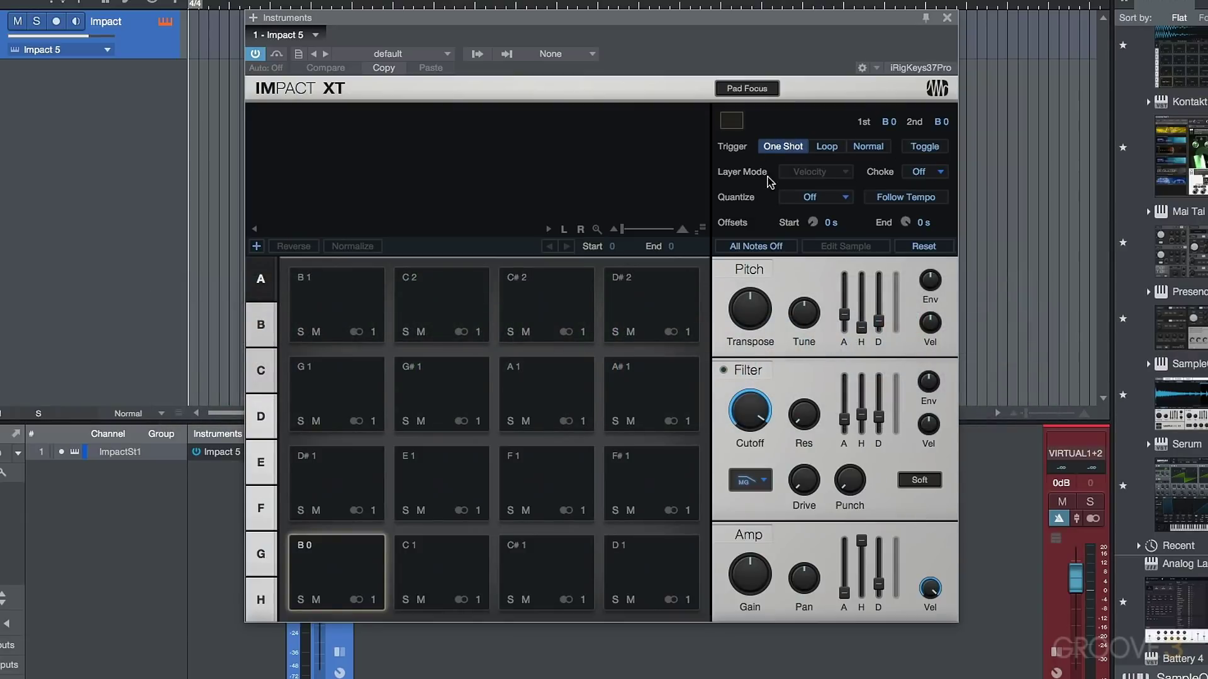
left_click(939, 173)
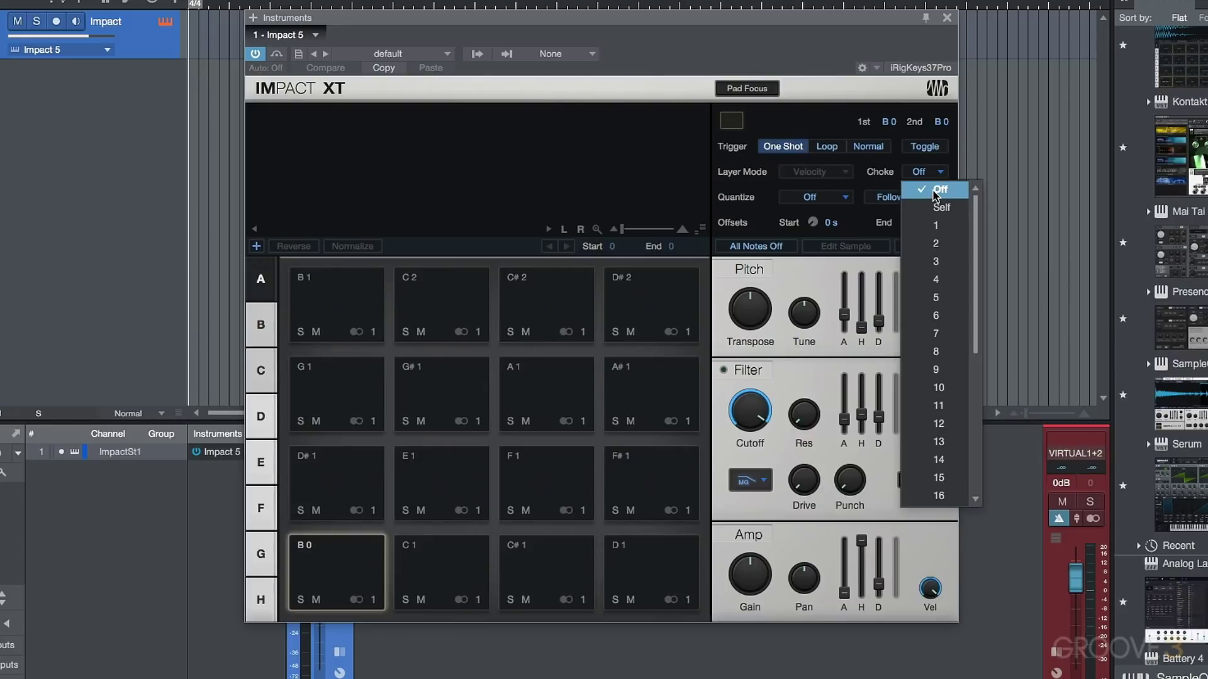
scroll(943, 216, "down", 3)
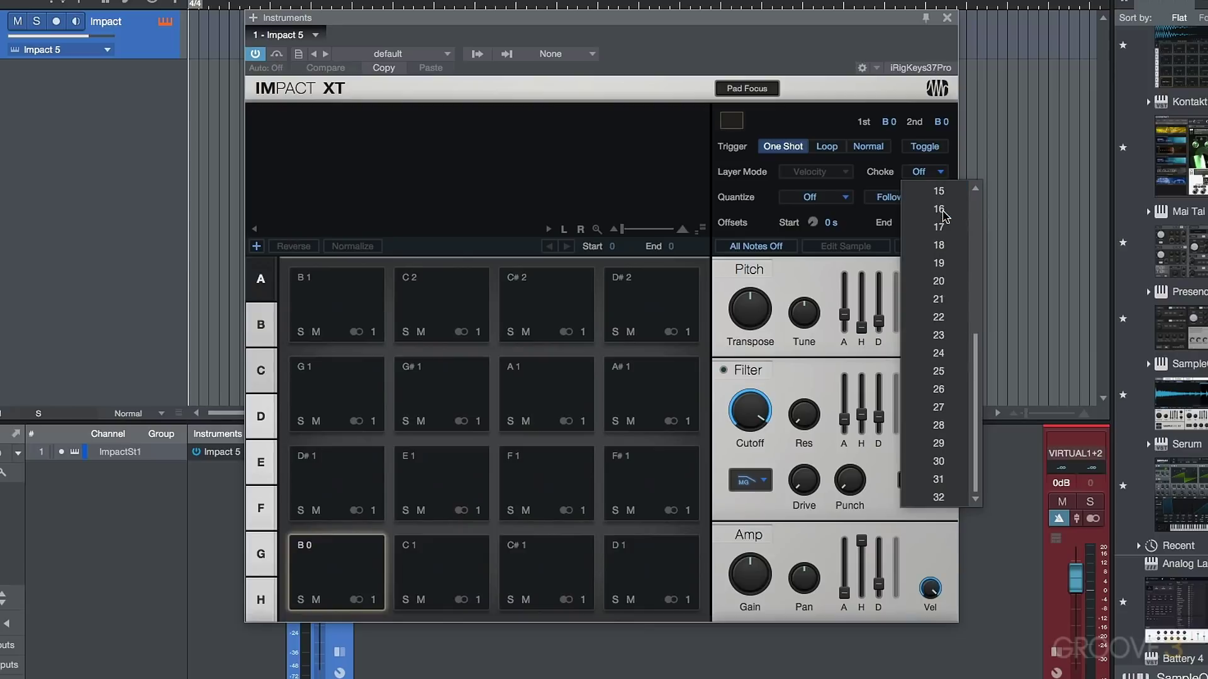
scroll(951, 307, "up", 3)
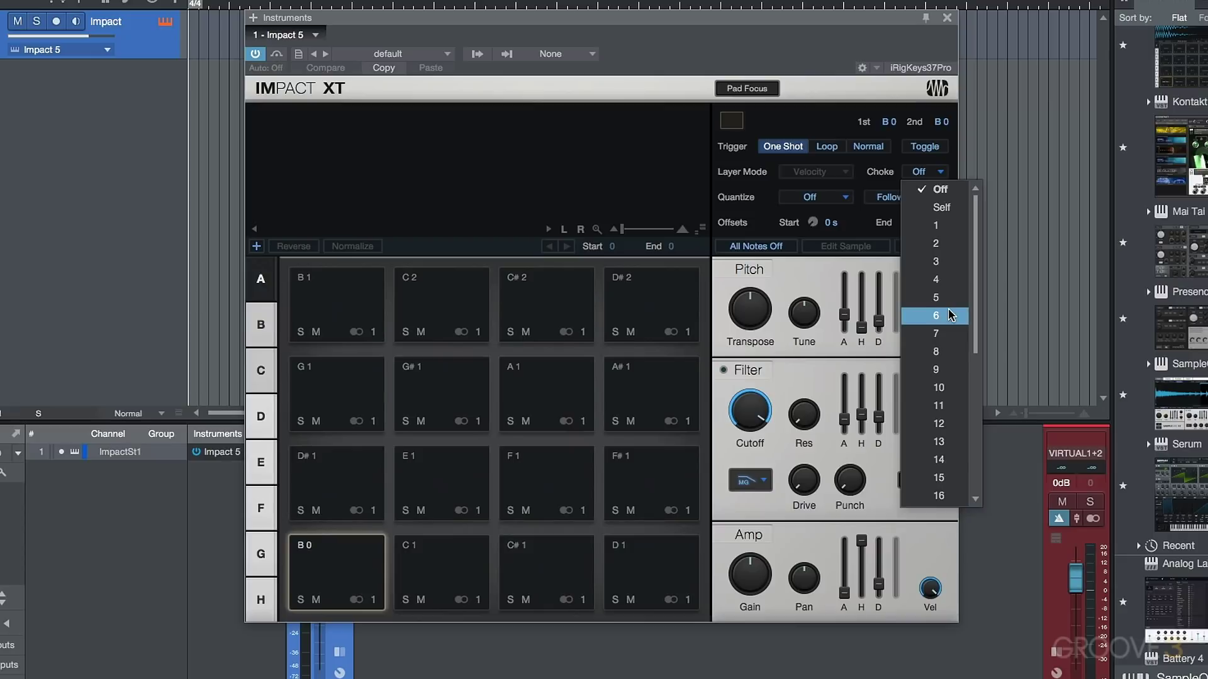
left_click(755, 61)
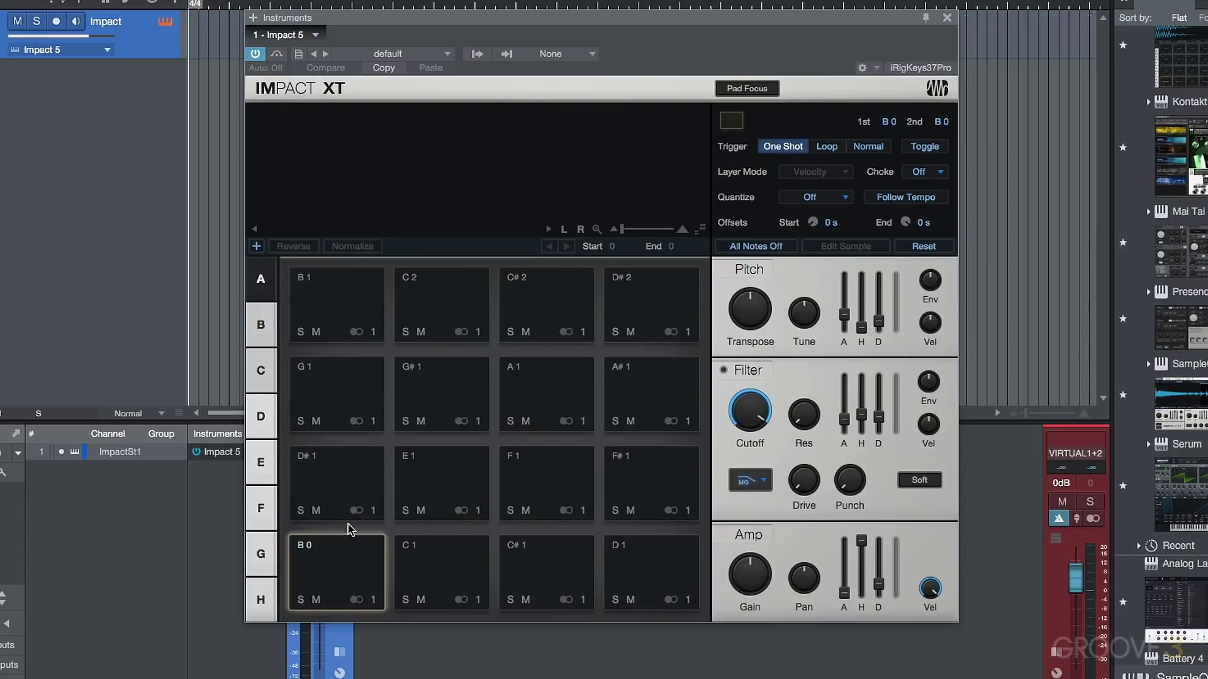
left_click(348, 577)
left_click(454, 566)
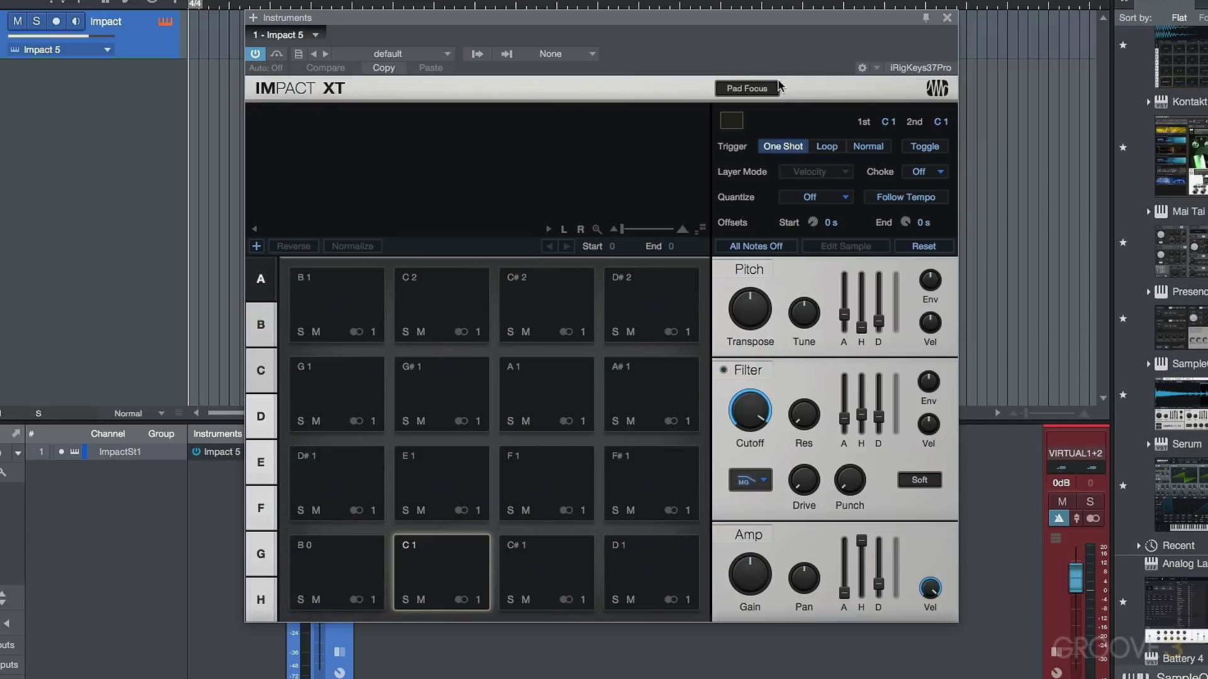
left_click(356, 577)
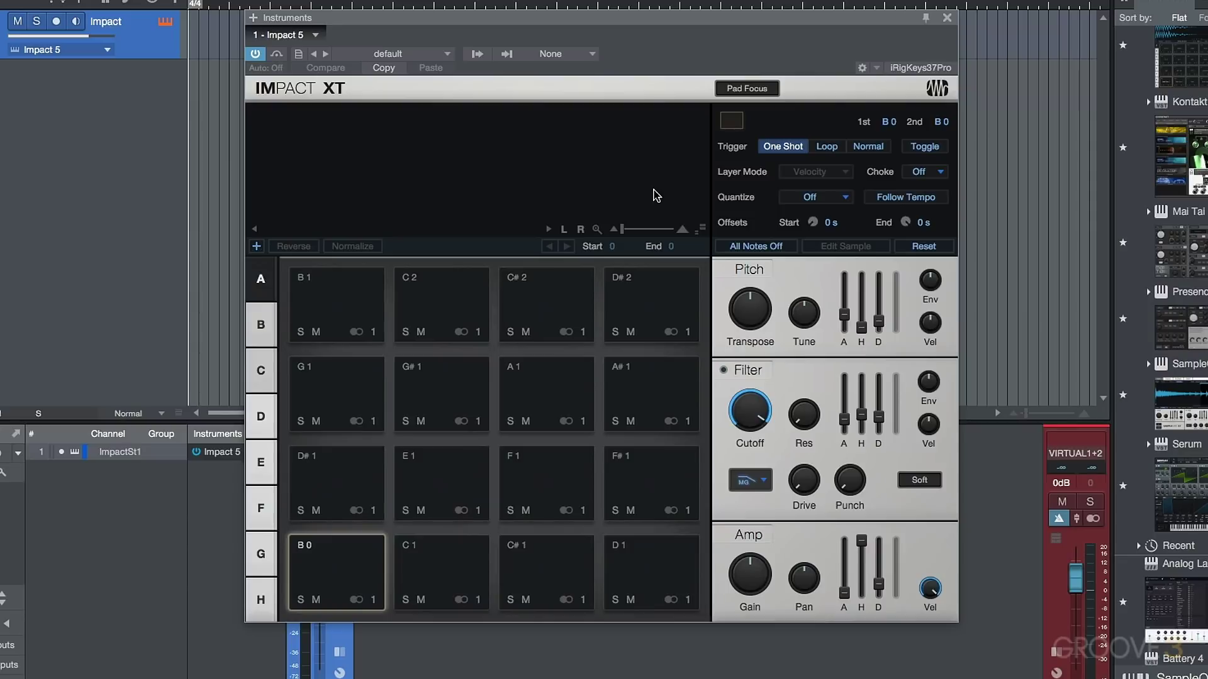
Use each pad's colour swatch to make B0 red, C1 purple, C#1 green and D1 yellow
left_click(733, 121)
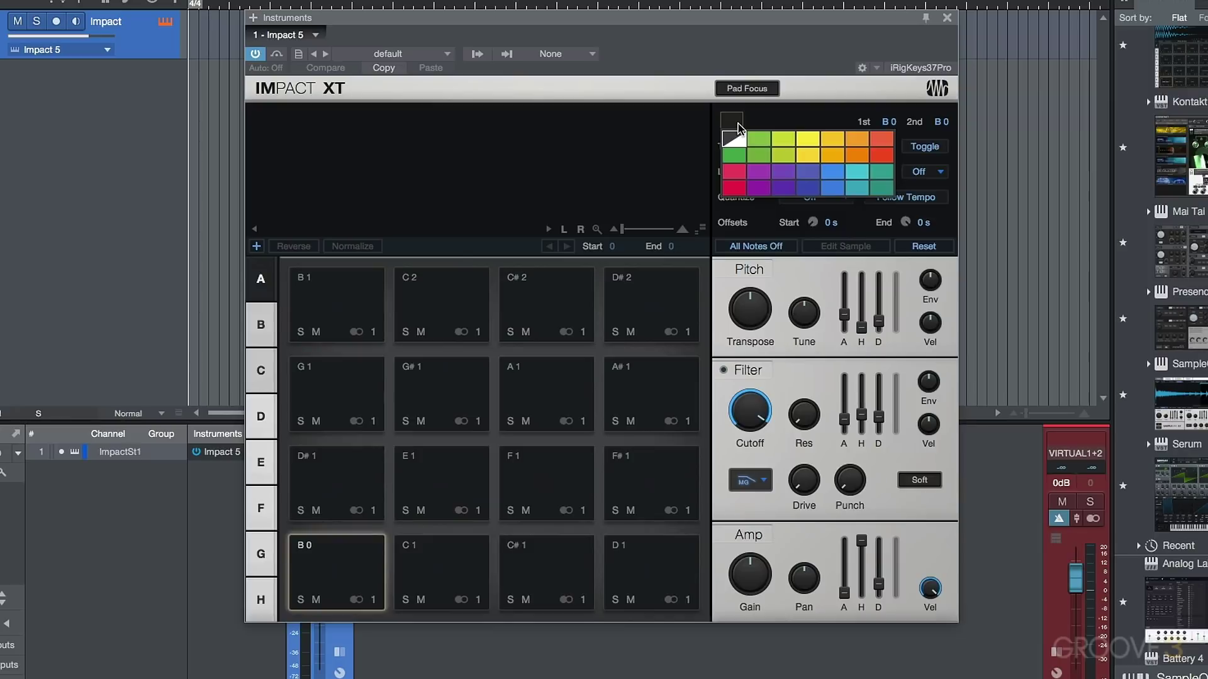
left_click(743, 179)
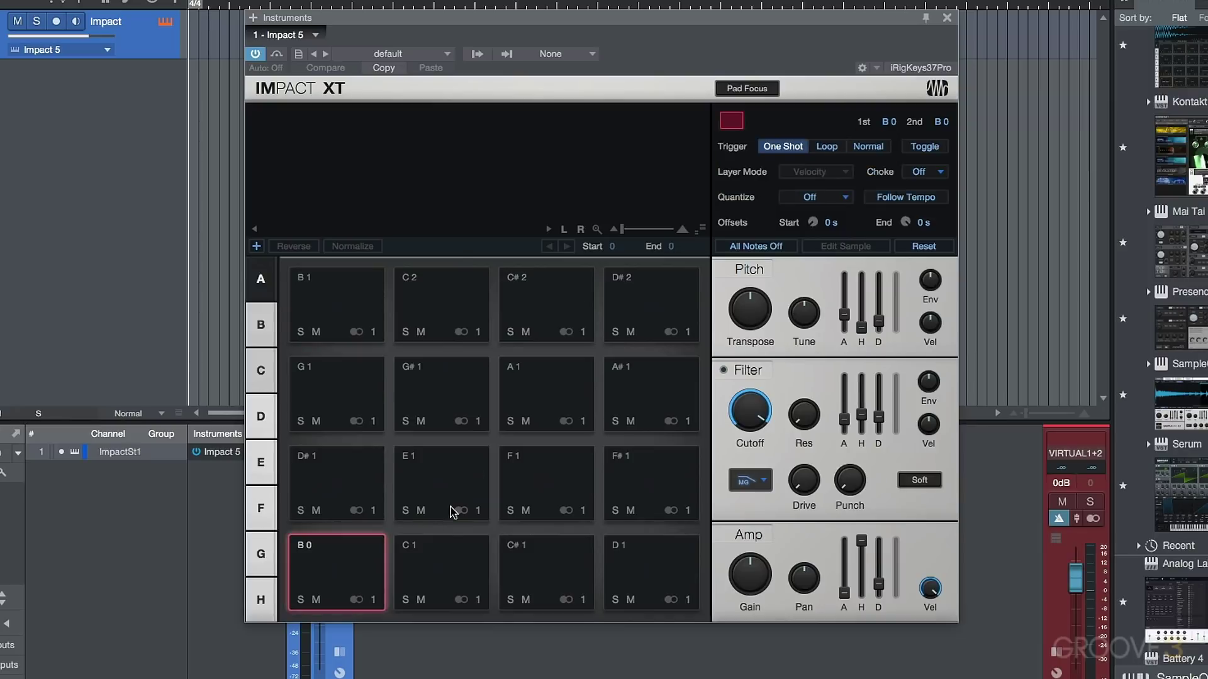
left_click(434, 560)
left_click(732, 121)
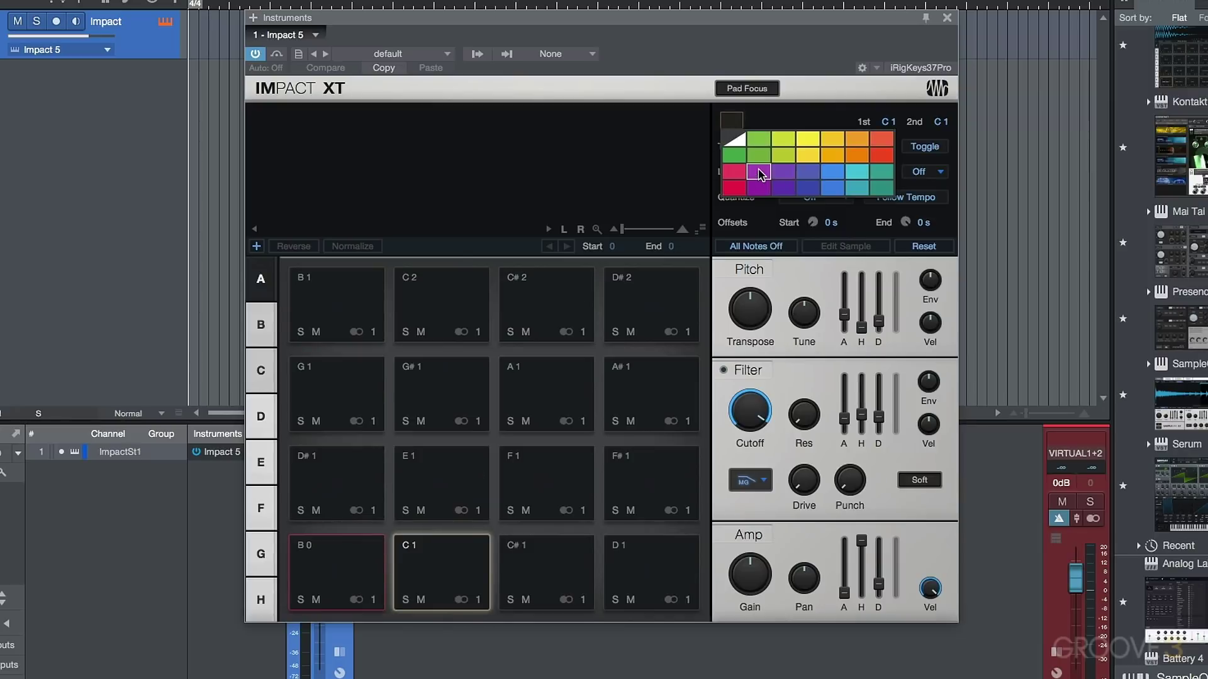
left_click(763, 178)
left_click(533, 552)
left_click(733, 123)
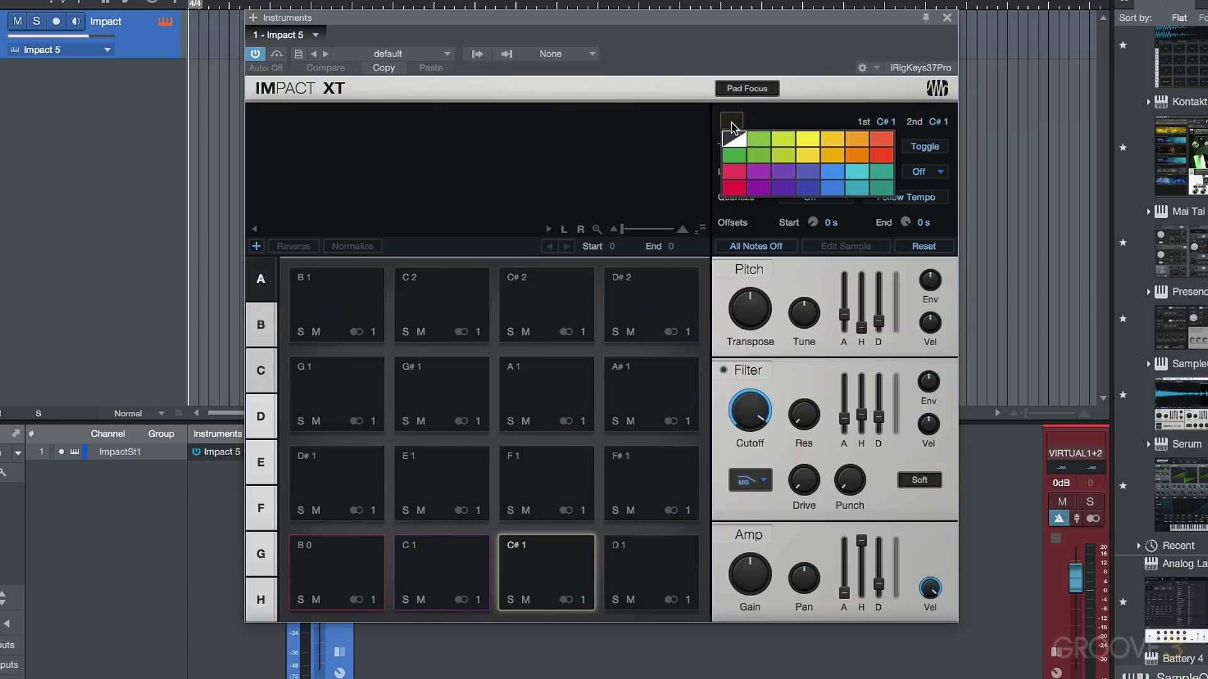
left_click(758, 155)
left_click(636, 542)
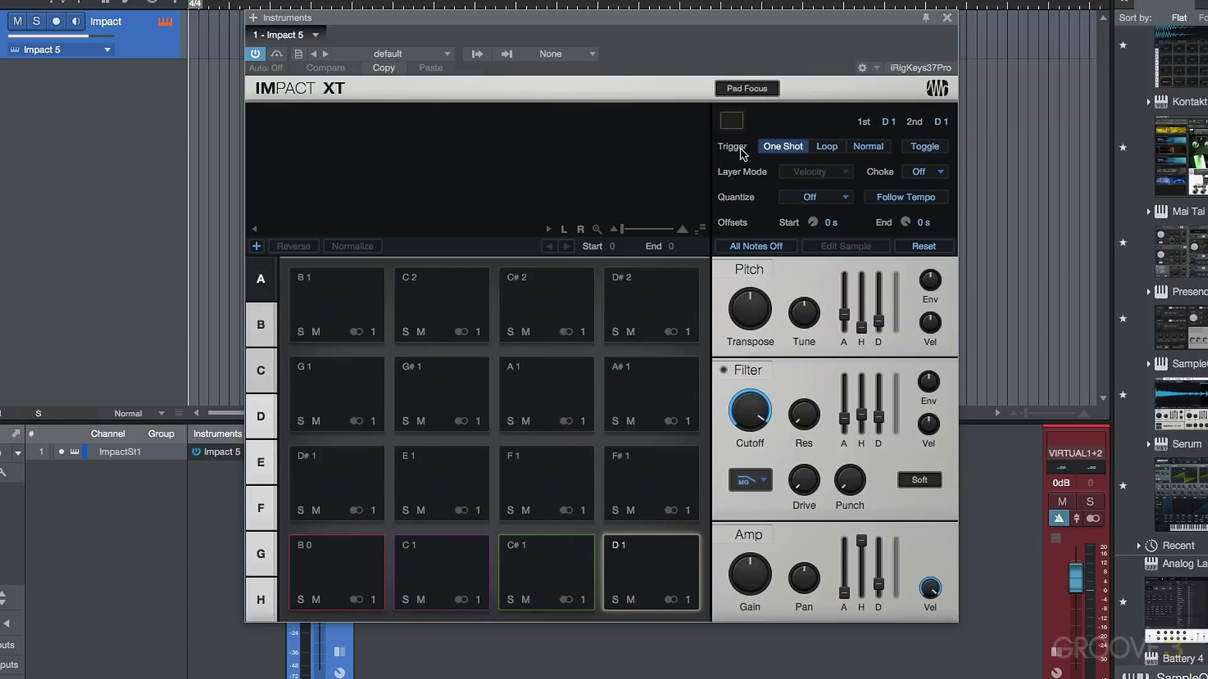
left_click(739, 125)
left_click(809, 154)
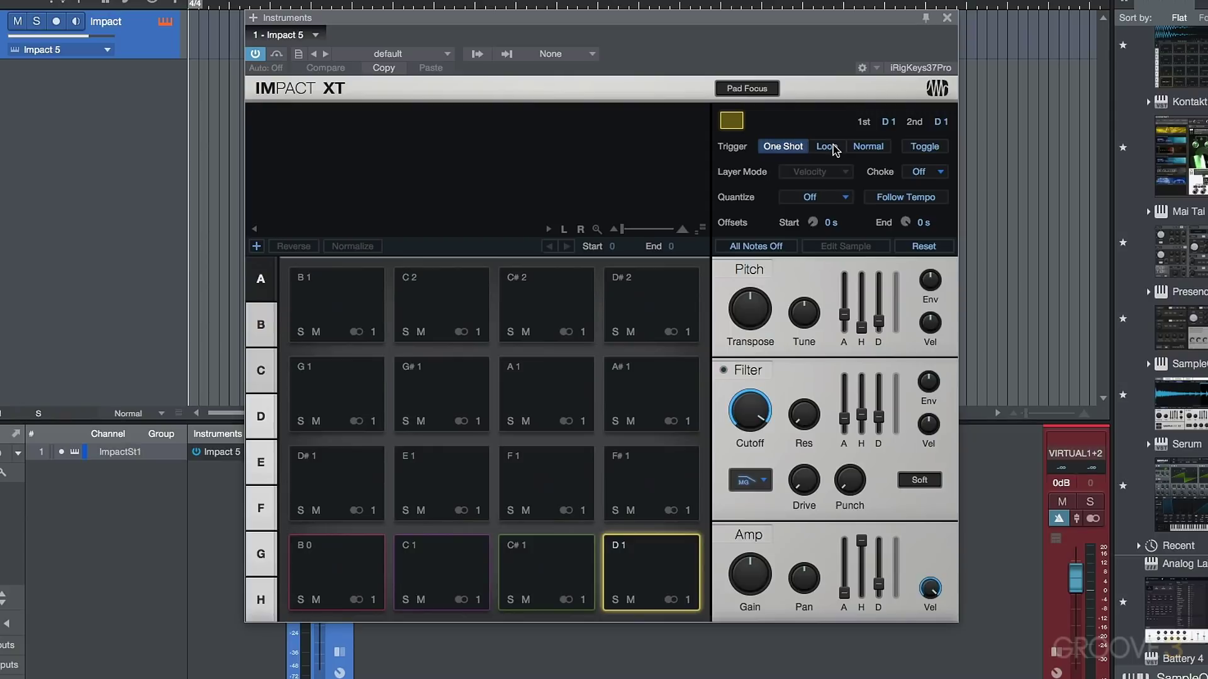
Switch to Studio One 3.5.6 to view the original Impact, then close its window
key("super+Tab")
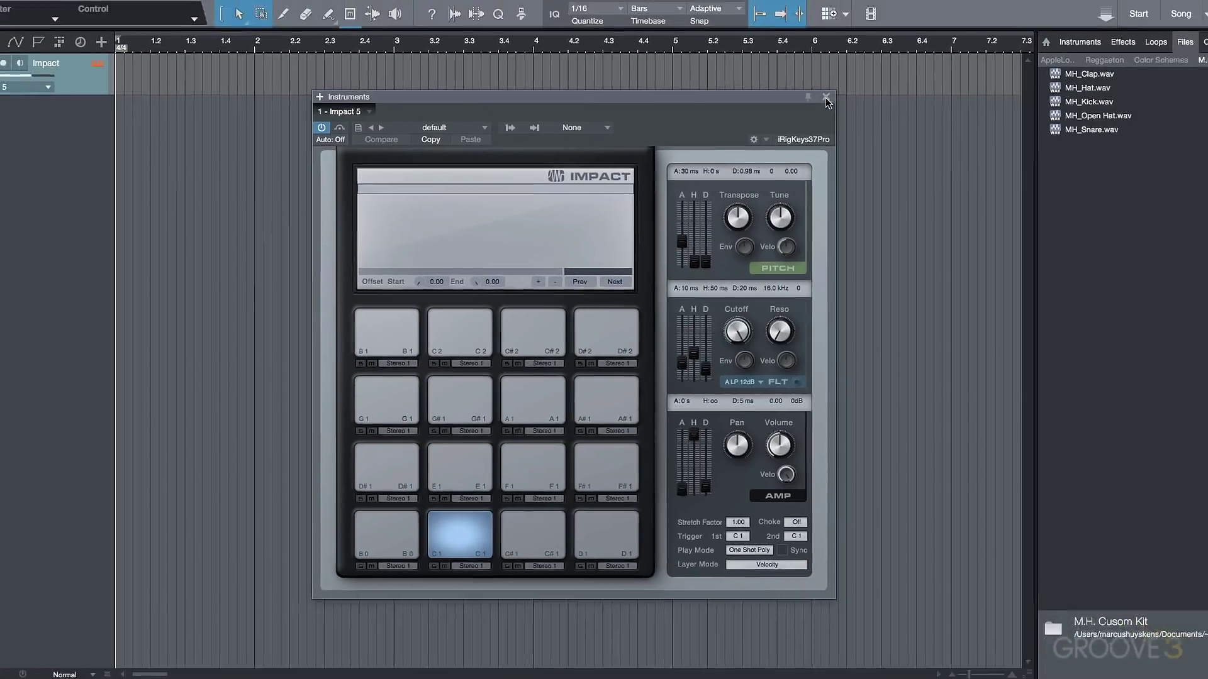
left_click(865, 61)
From the Files browser, load MH_Kick, MH_Snare, MH_Clap, MH_Hat and MH_Open Hat onto pads B0 to D#1
key("super+Tab")
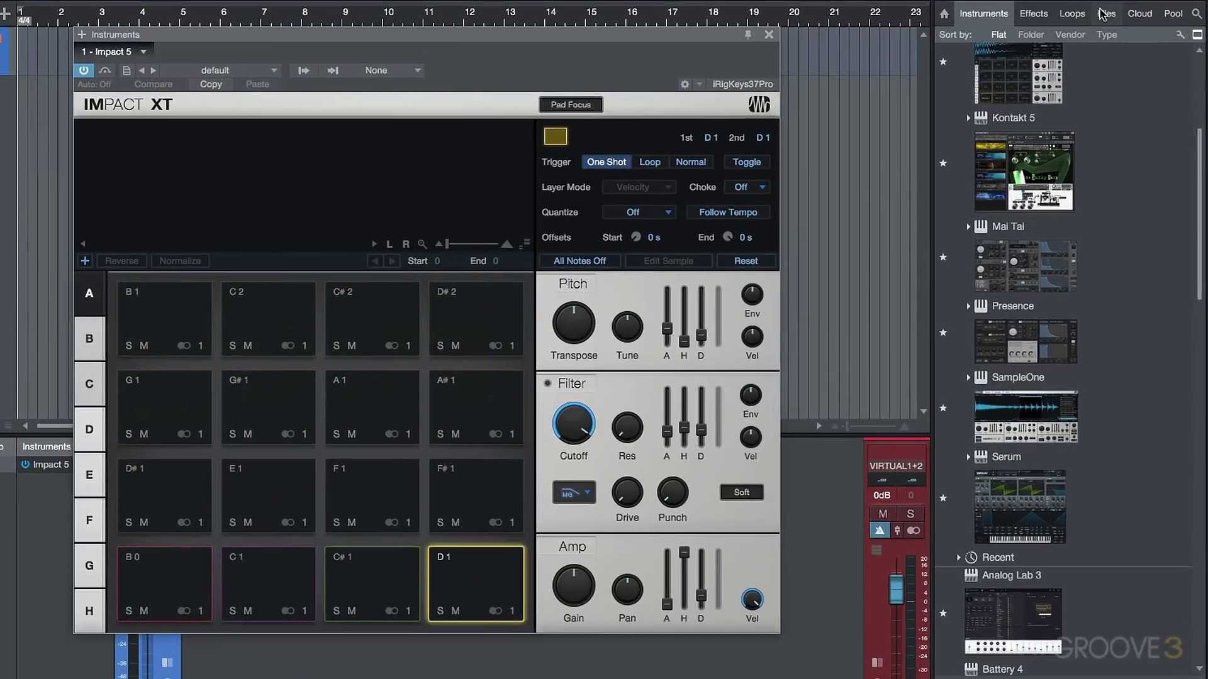
left_click(1126, 68)
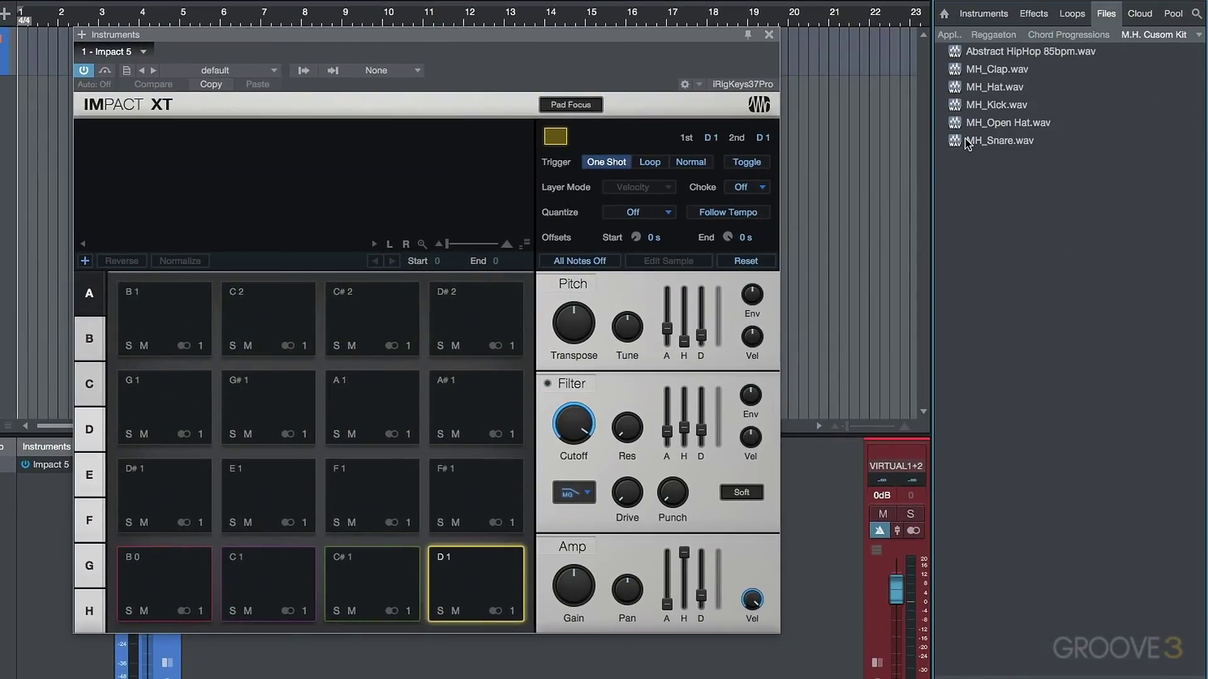
left_click(985, 108)
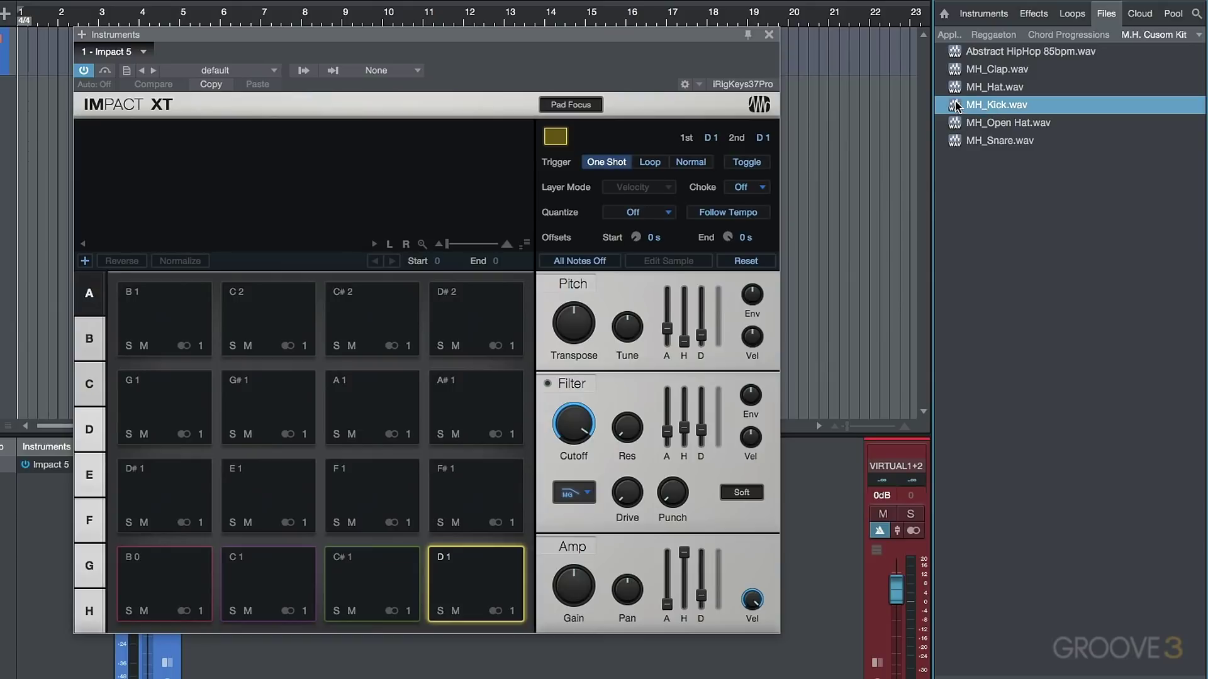
left_click_drag(955, 107, 182, 578)
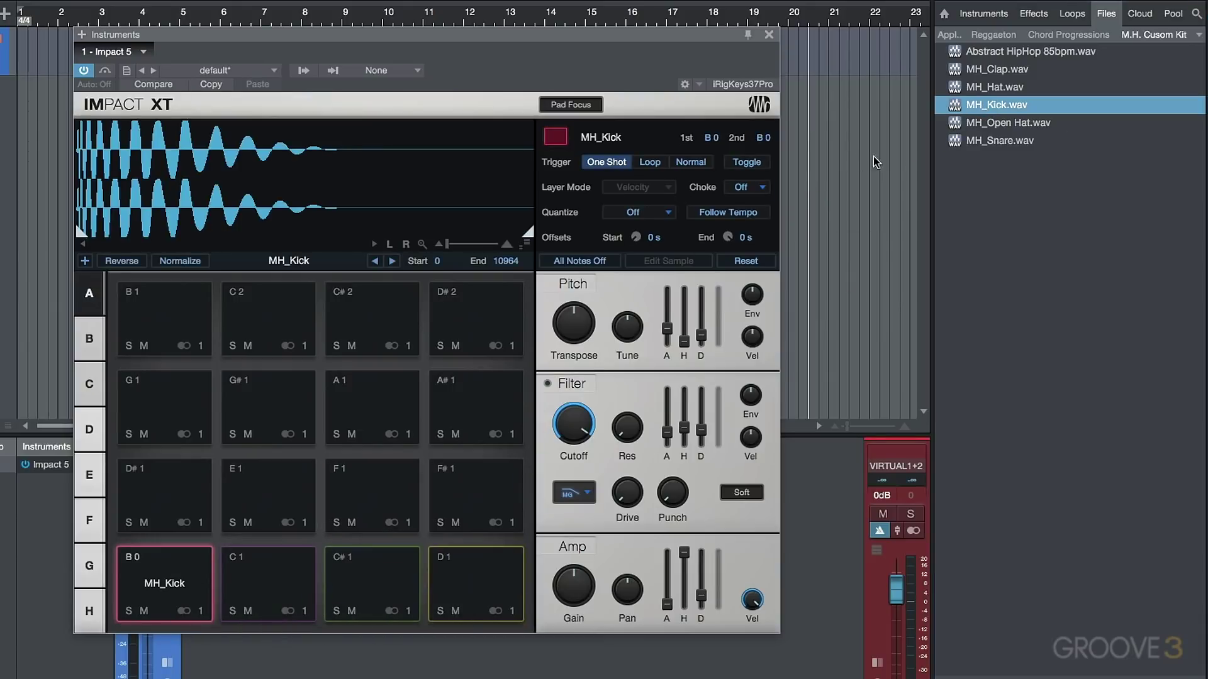
left_click(978, 144)
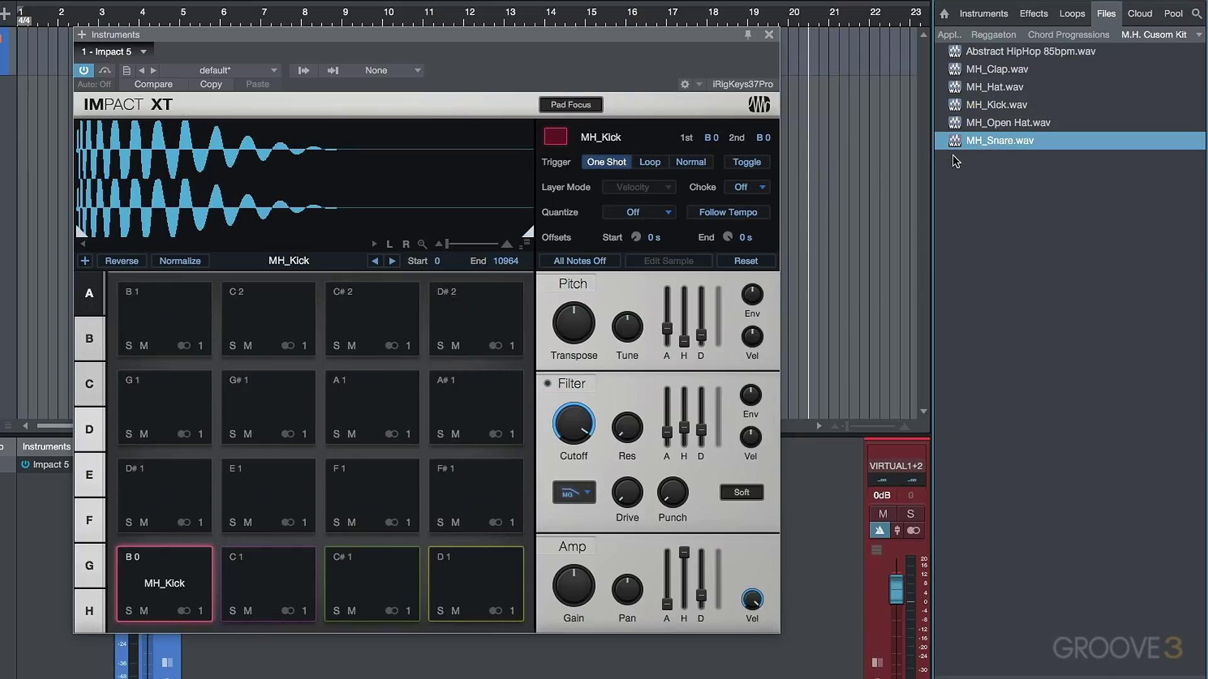
left_click_drag(954, 142, 289, 598)
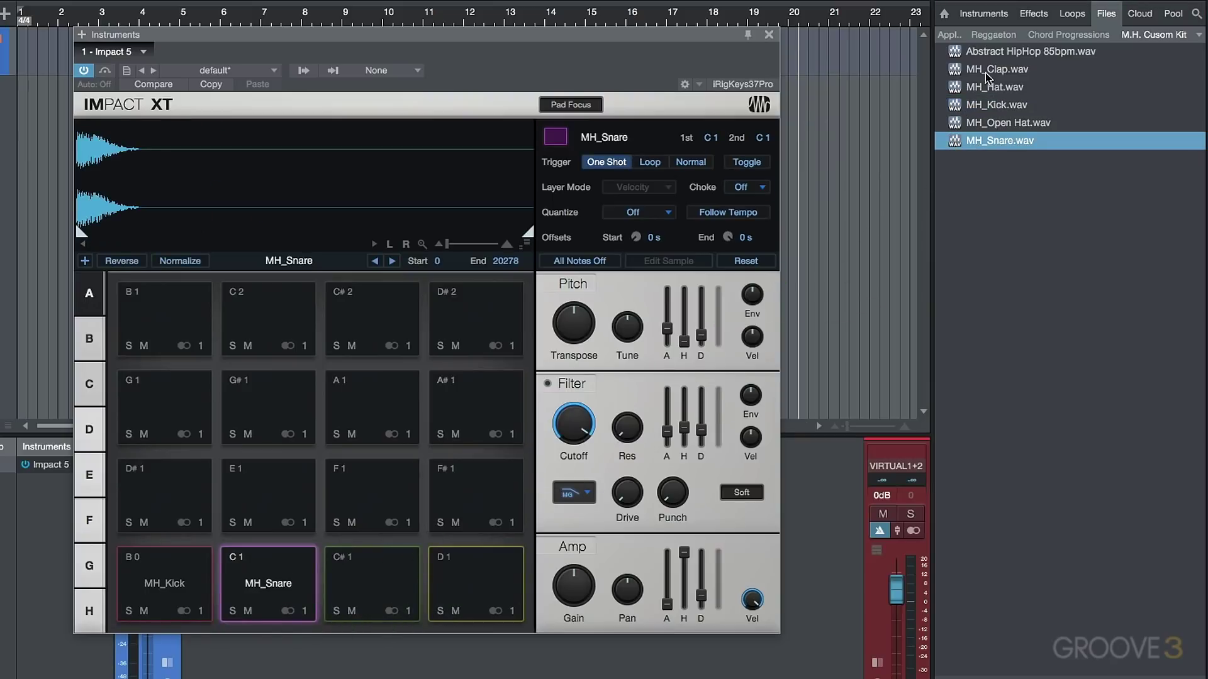
left_click(954, 70)
left_click_drag(954, 73, 378, 586)
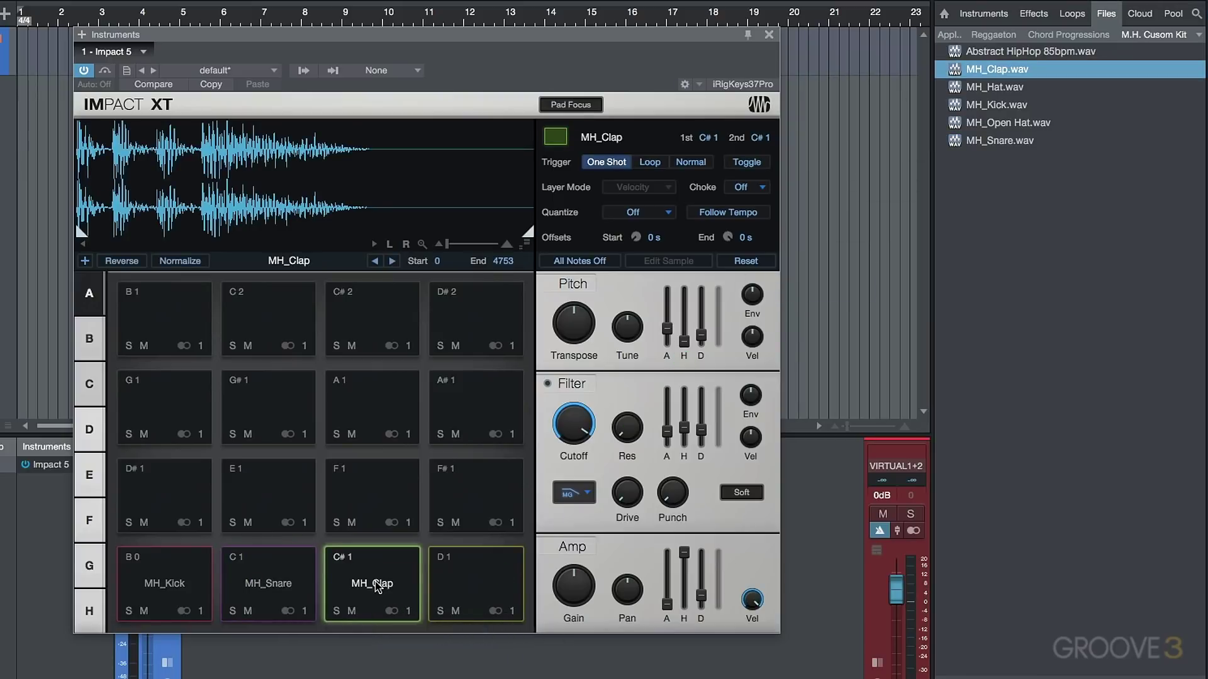
left_click(980, 90)
left_click_drag(957, 89, 472, 598)
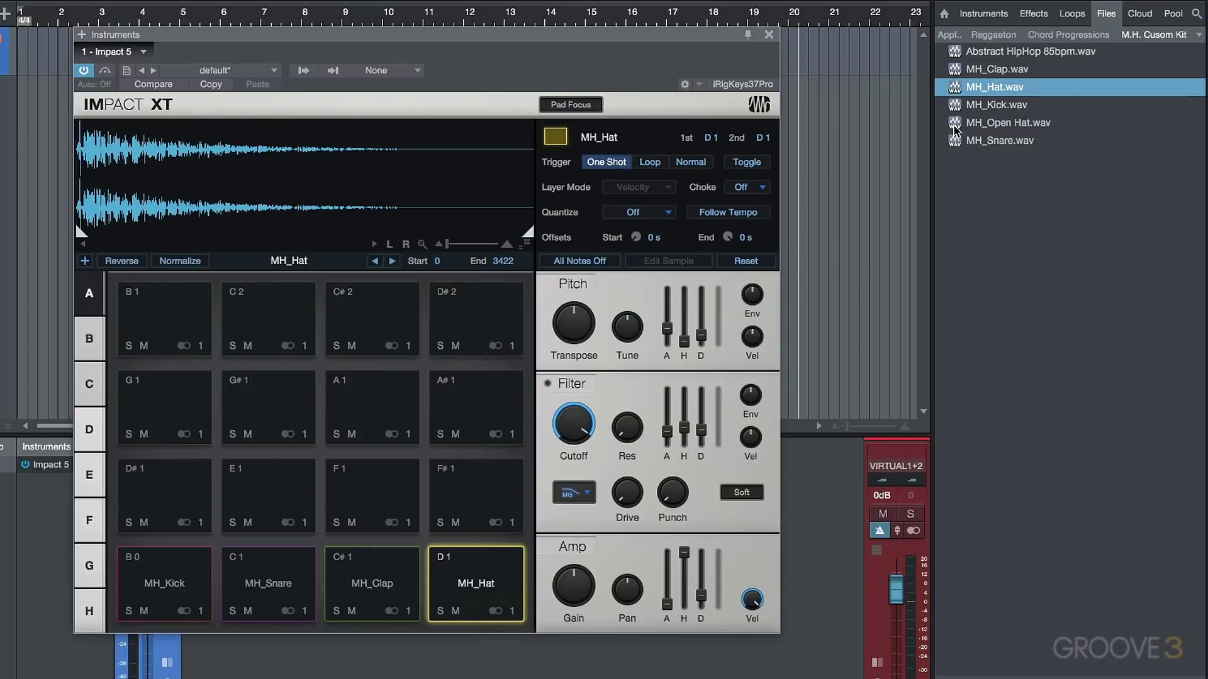
left_click_drag(955, 127, 181, 478)
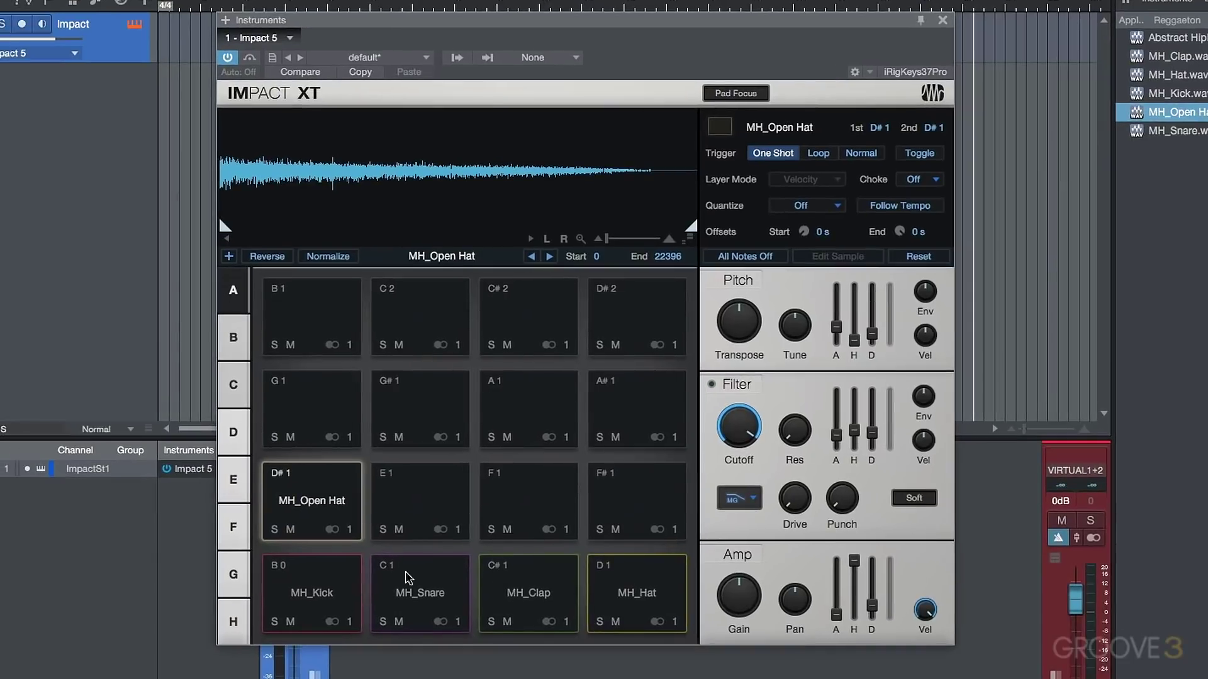
Turn Normalize on for the kick, snare, clap, hat and open hat samples
left_click(171, 585)
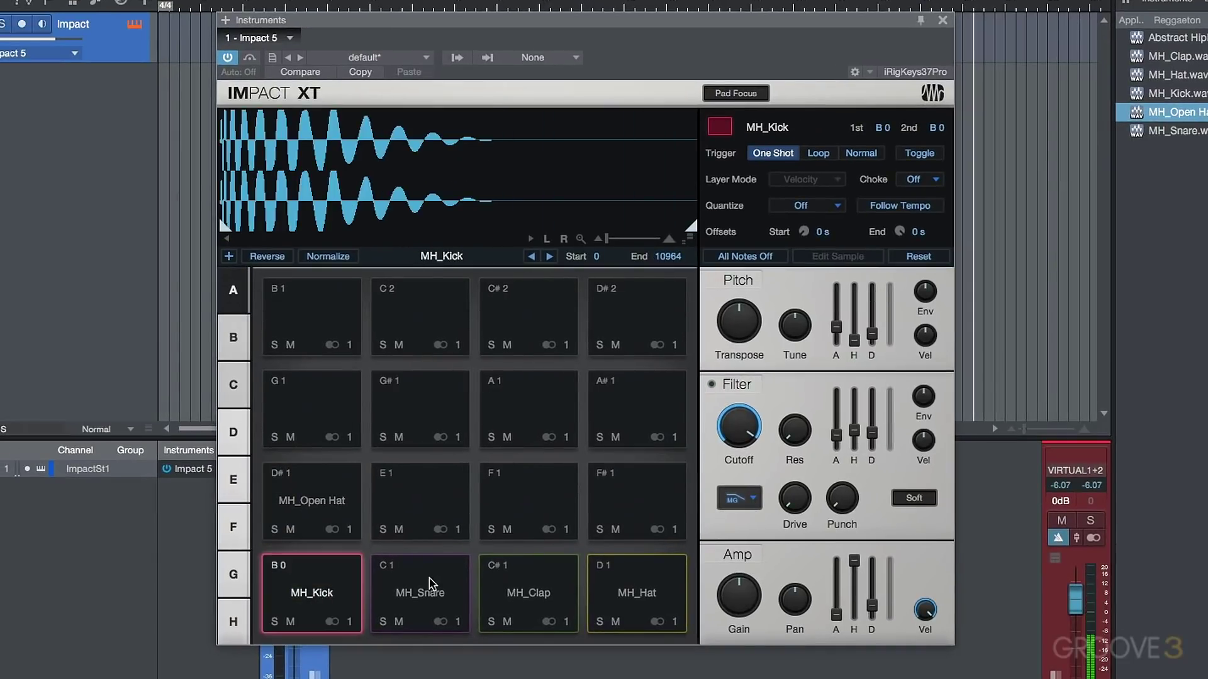
left_click(341, 507)
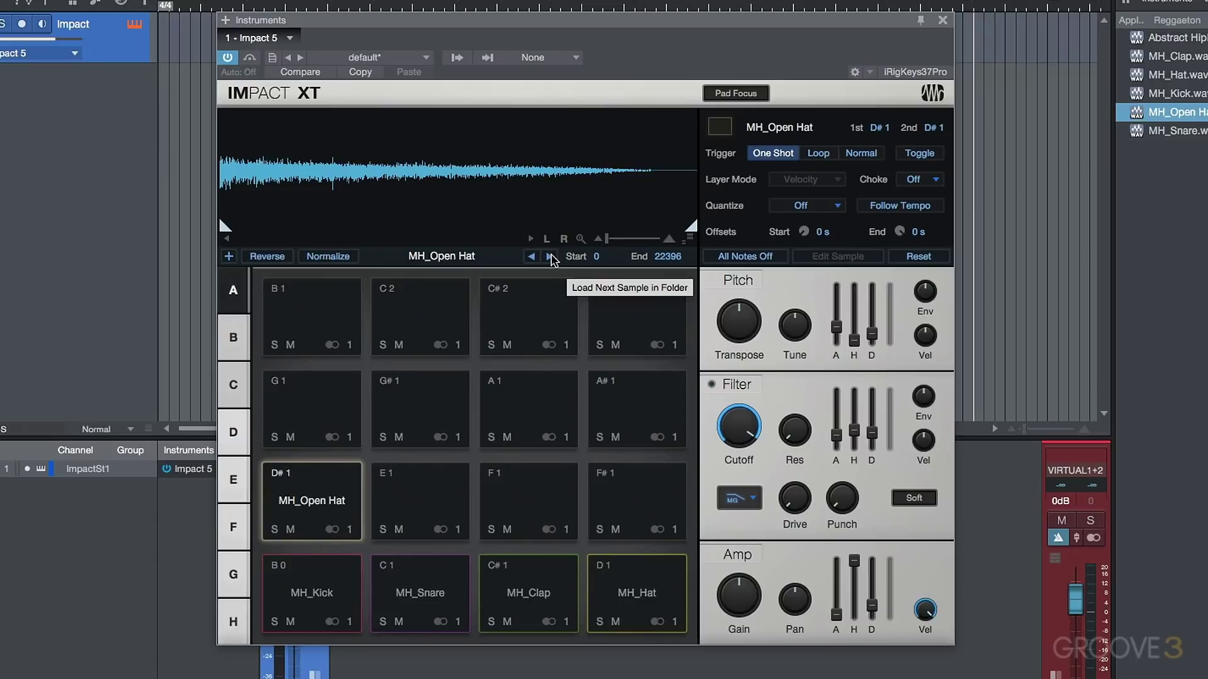
left_click(318, 602)
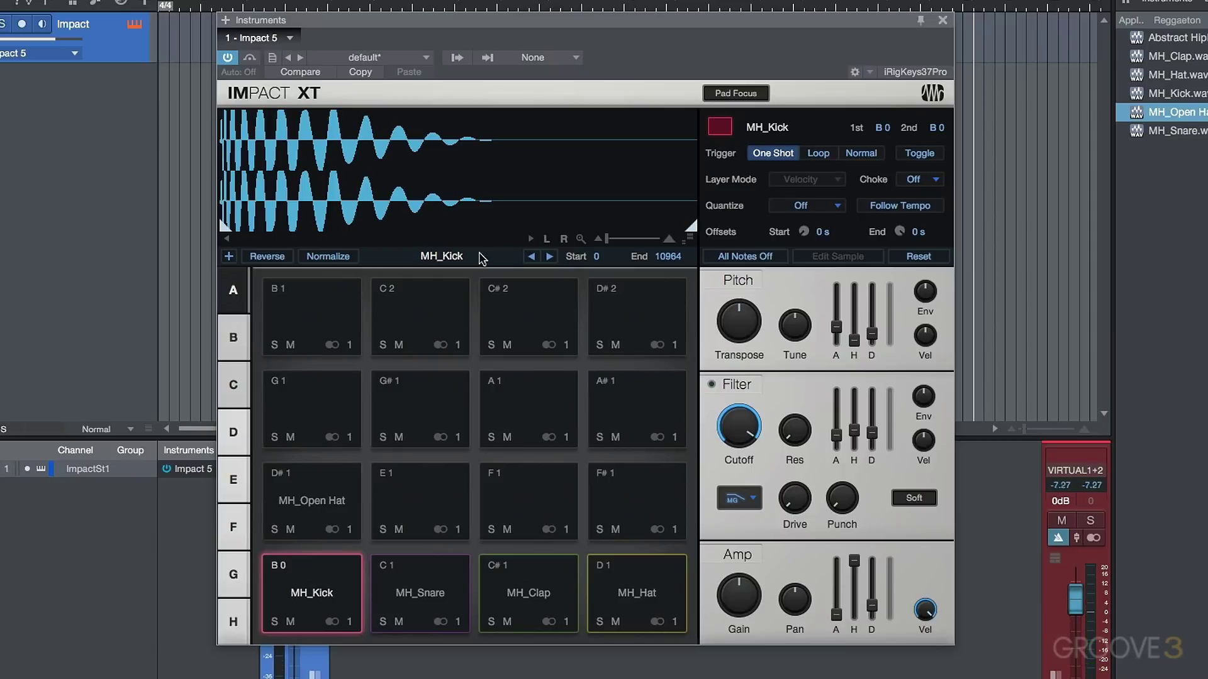
left_click(340, 257)
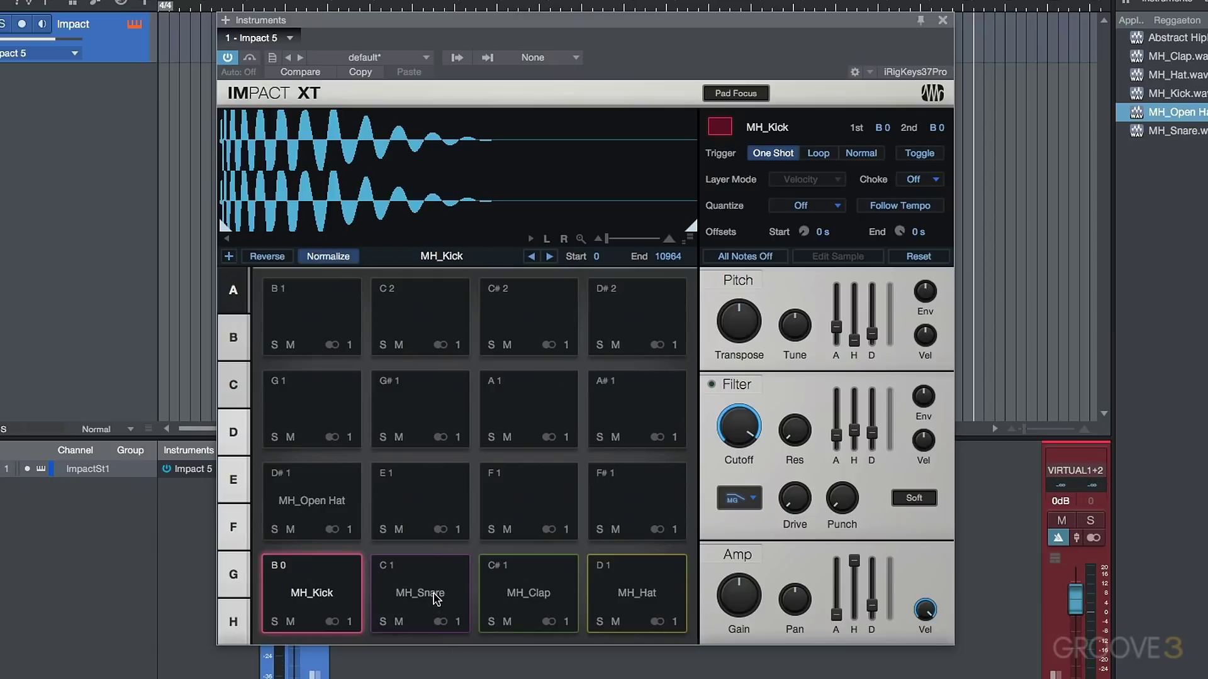
left_click(436, 599)
left_click(328, 256)
left_click(521, 596)
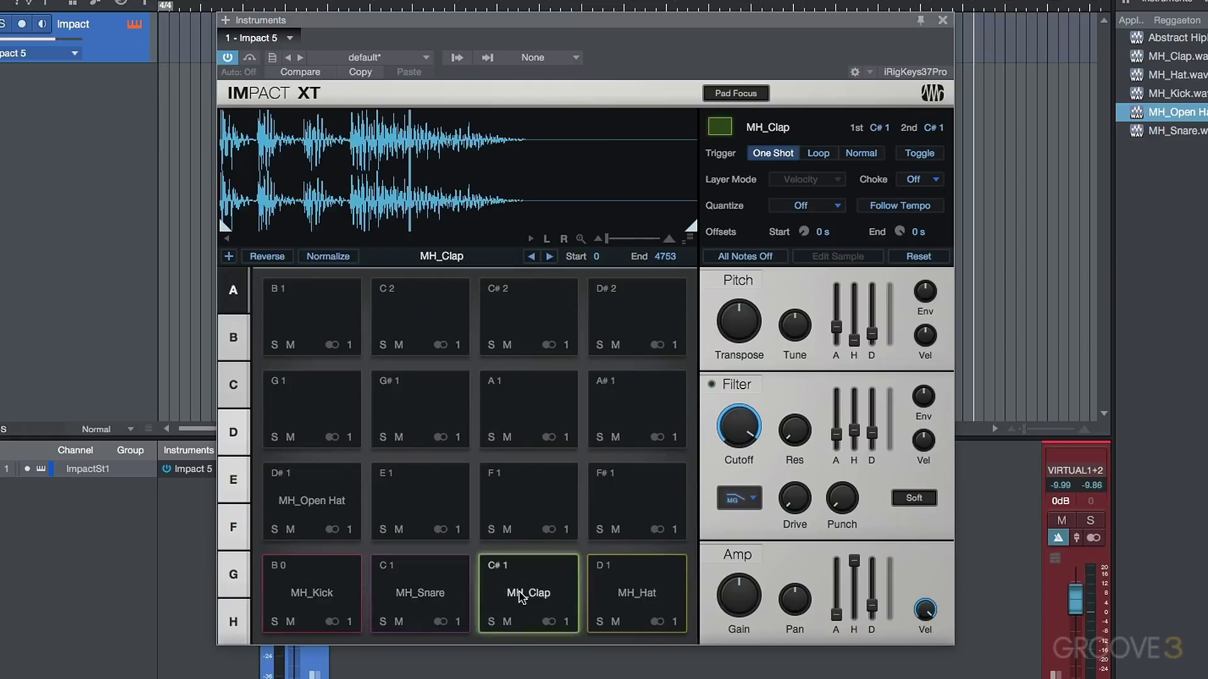
left_click(342, 257)
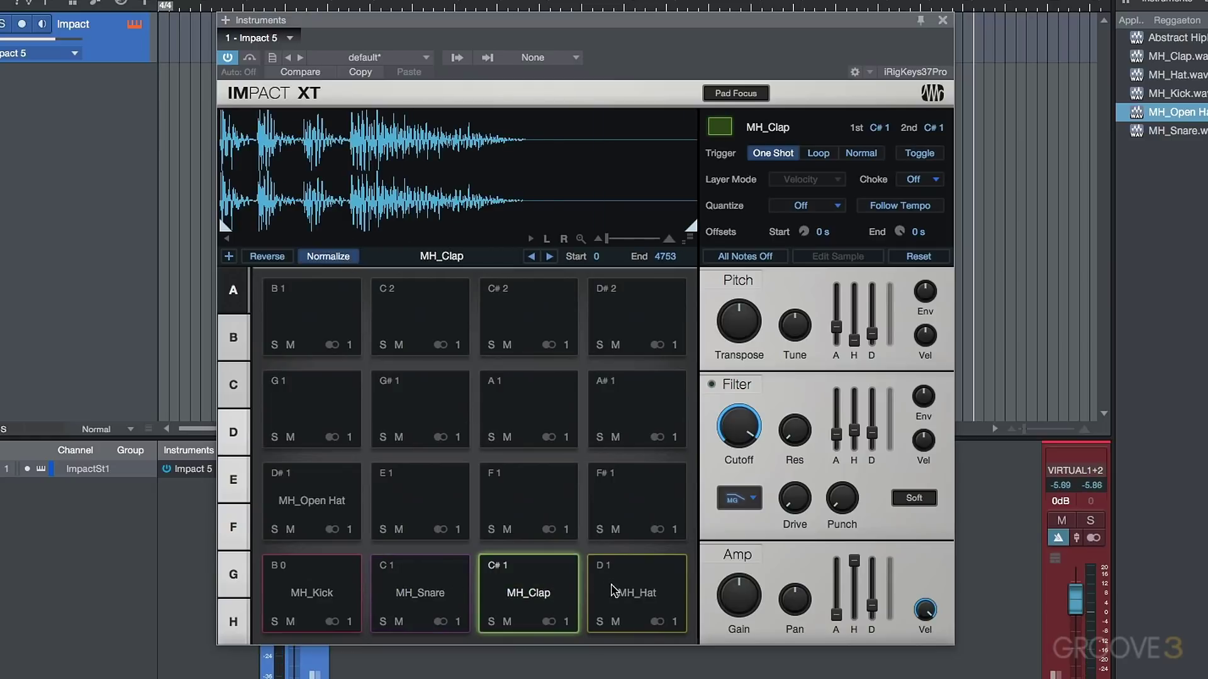
left_click(611, 591)
left_click(335, 257)
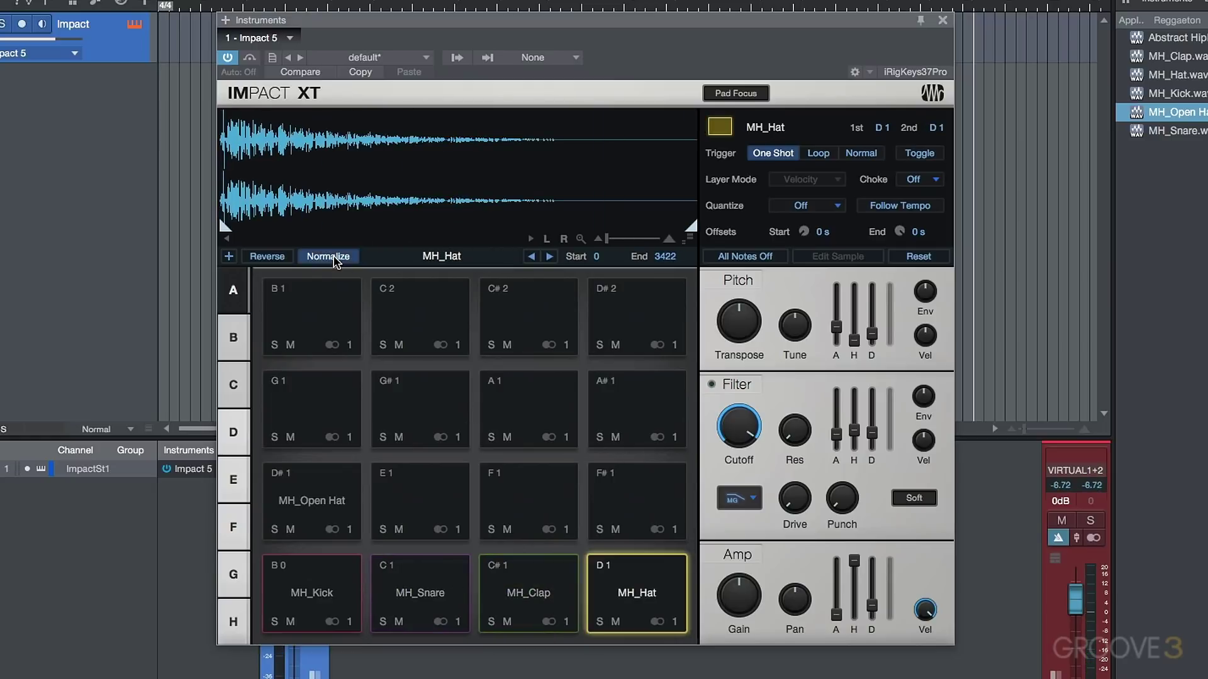
left_click(328, 501)
left_click(344, 257)
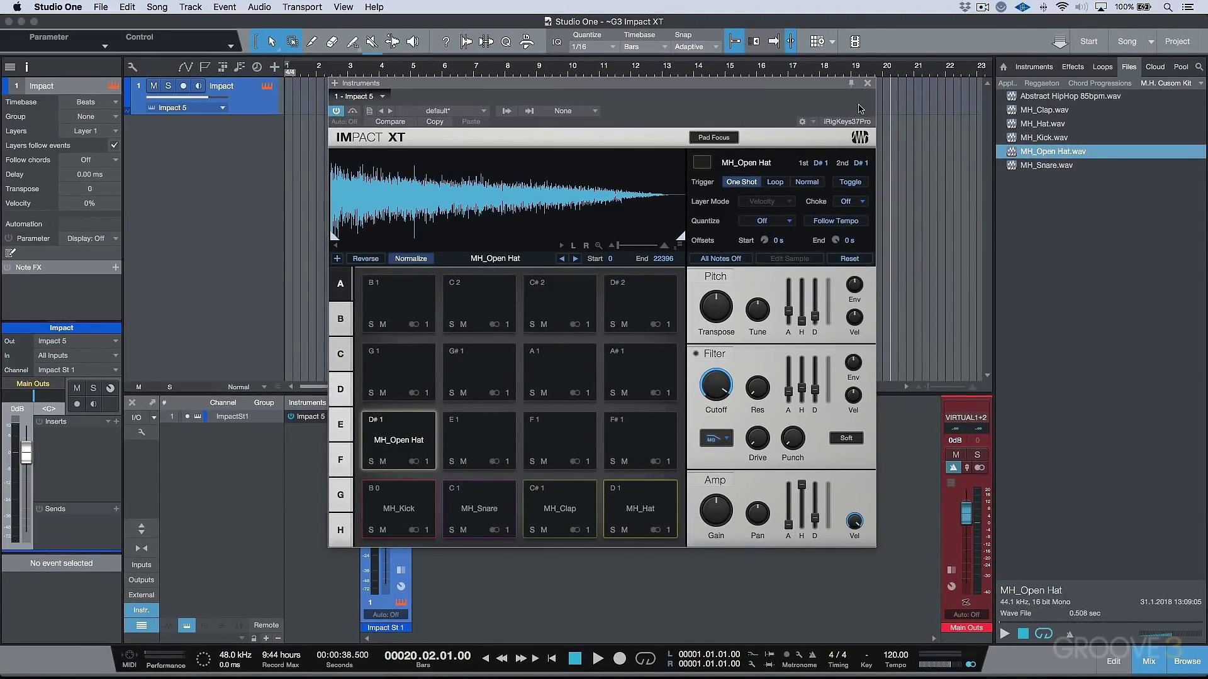
Lower the Impact channel fader to -15.7 dB with the instrument window closed, then reopen it
left_click(867, 83)
left_click_drag(386, 514, 385, 541)
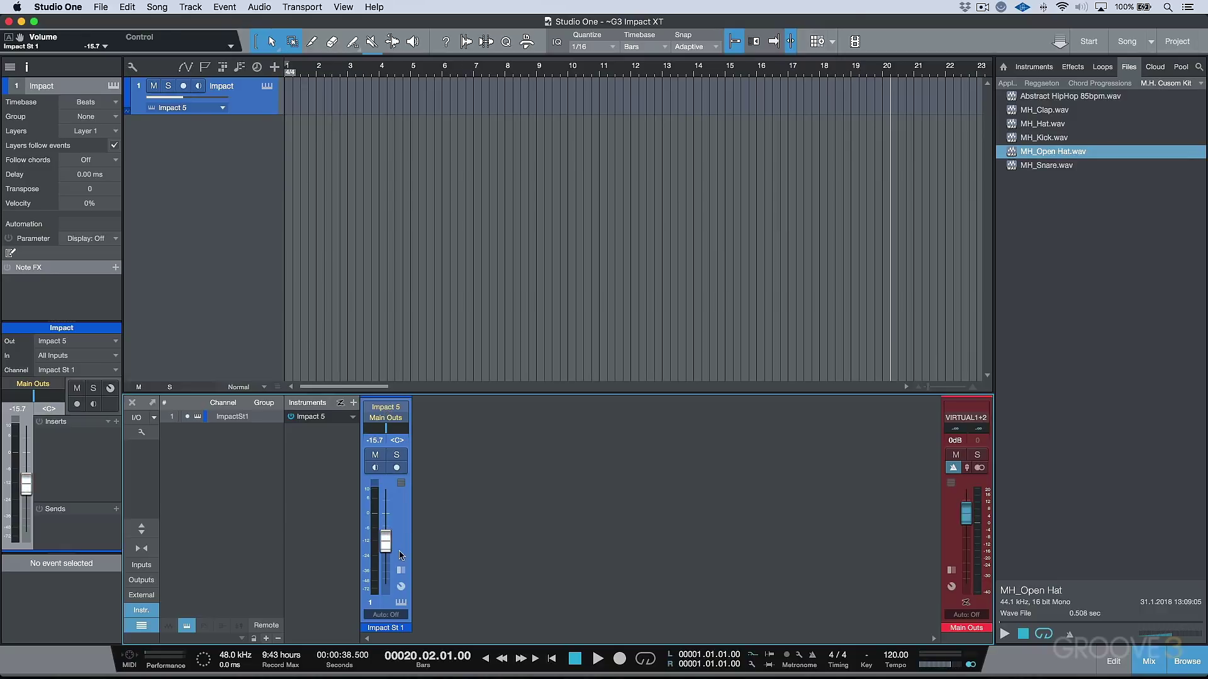
left_click(397, 409)
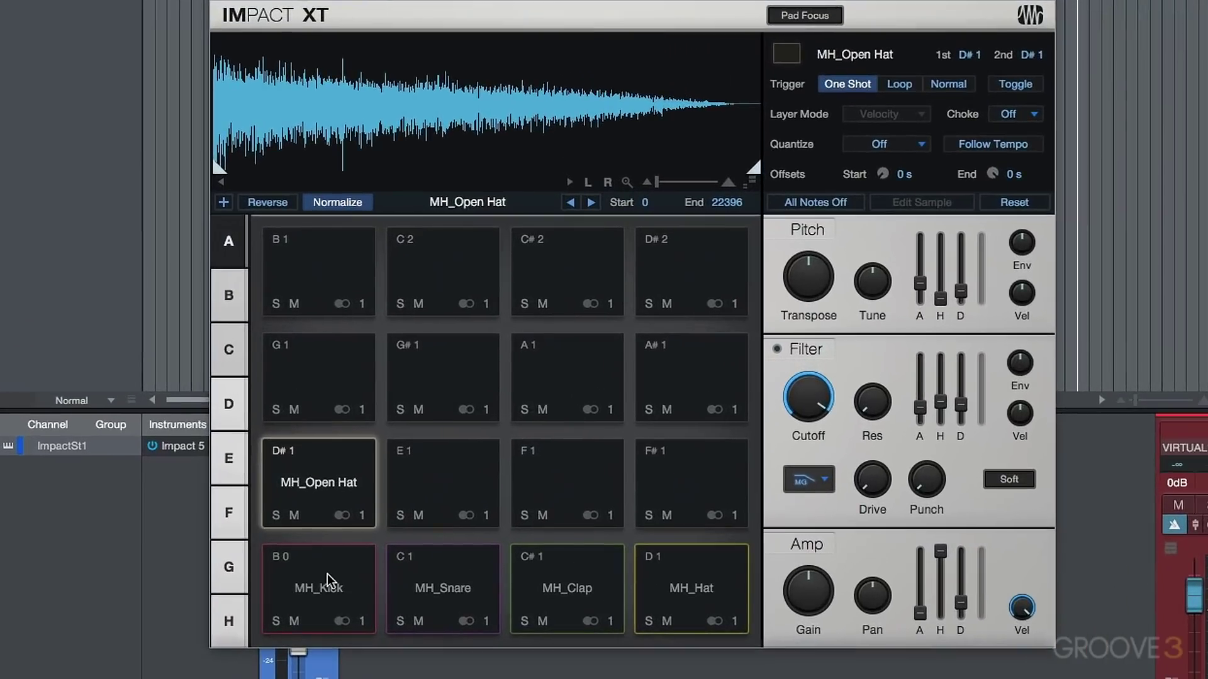
Turn Normalize back off for MH_Open Hat, MH_Snare and MH_Kick
left_click(385, 511)
left_click(465, 514)
left_click(566, 521)
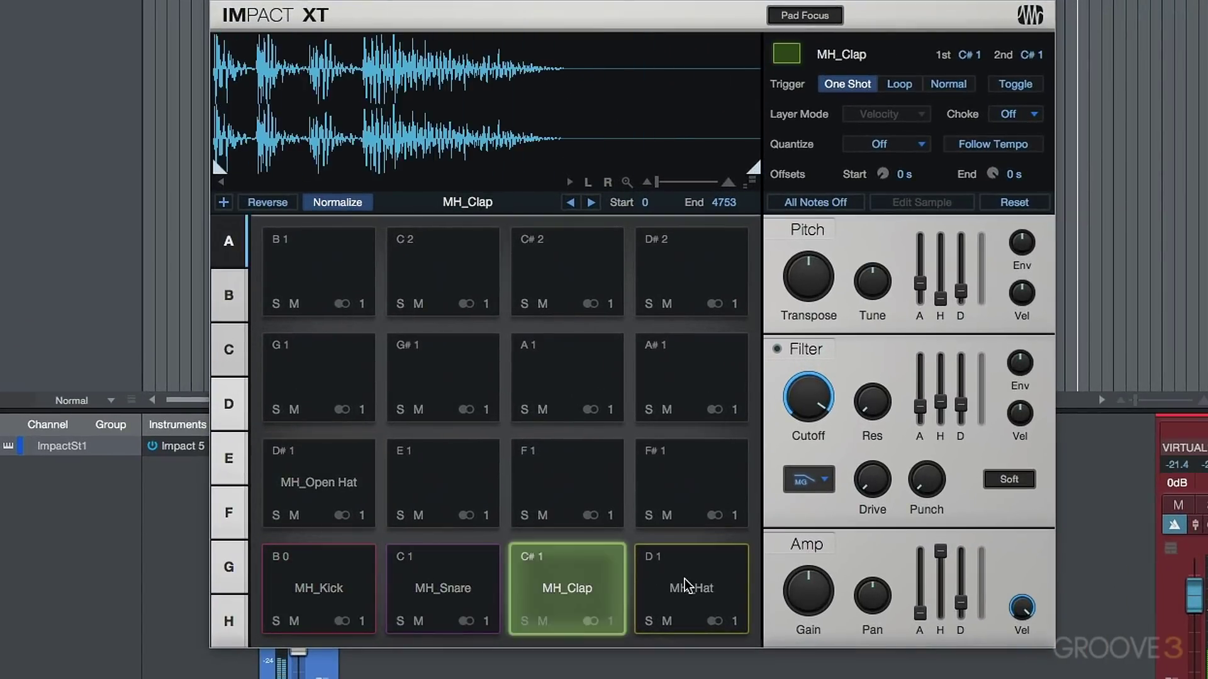
left_click(685, 585)
left_click(339, 494)
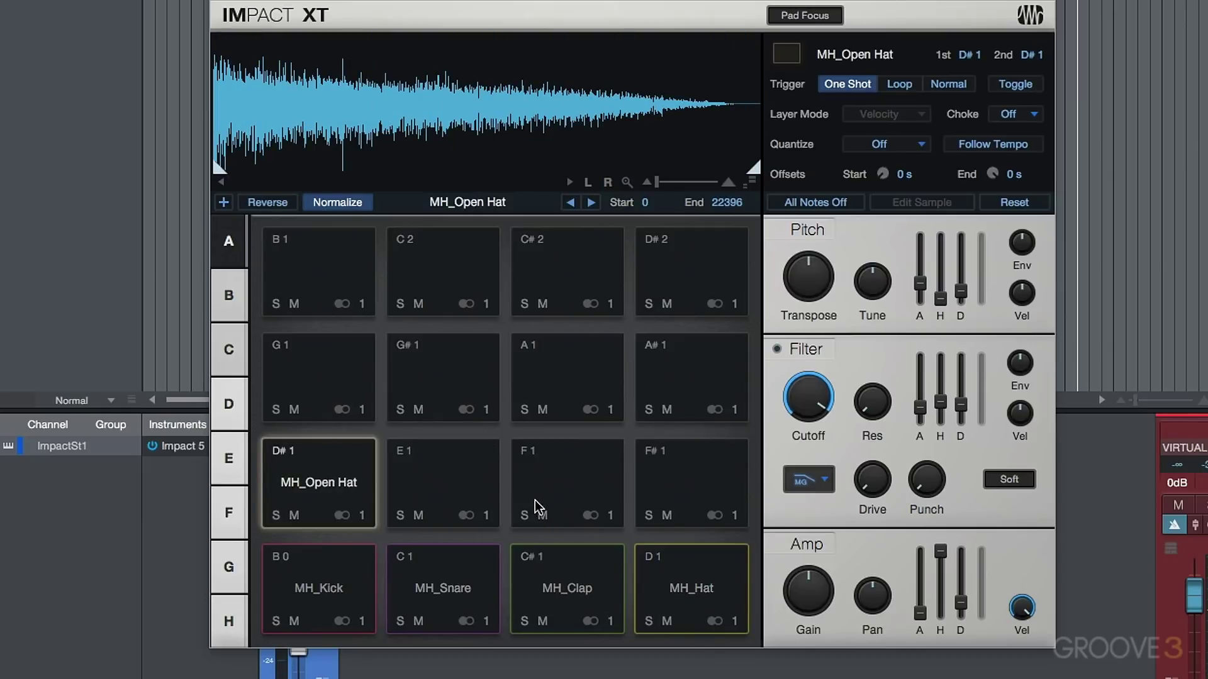
left_click(314, 458)
left_click(337, 201)
left_click(668, 585)
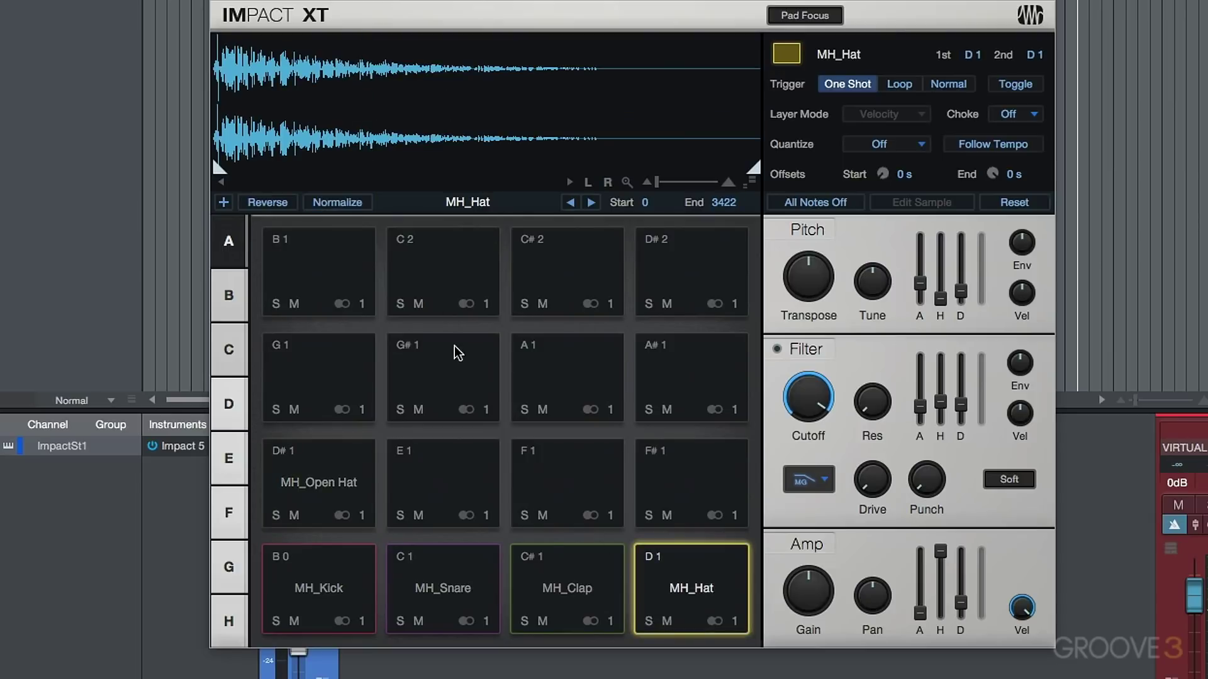
left_click(552, 564)
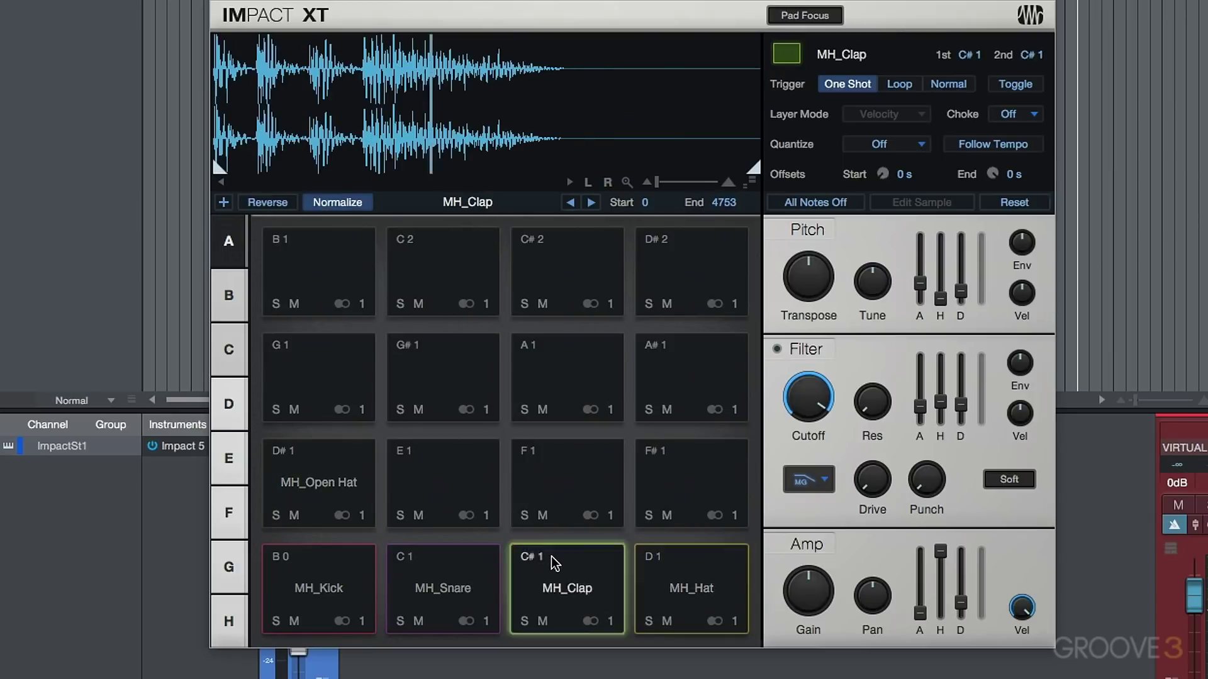
left_click(465, 585)
left_click(343, 206)
left_click(345, 605)
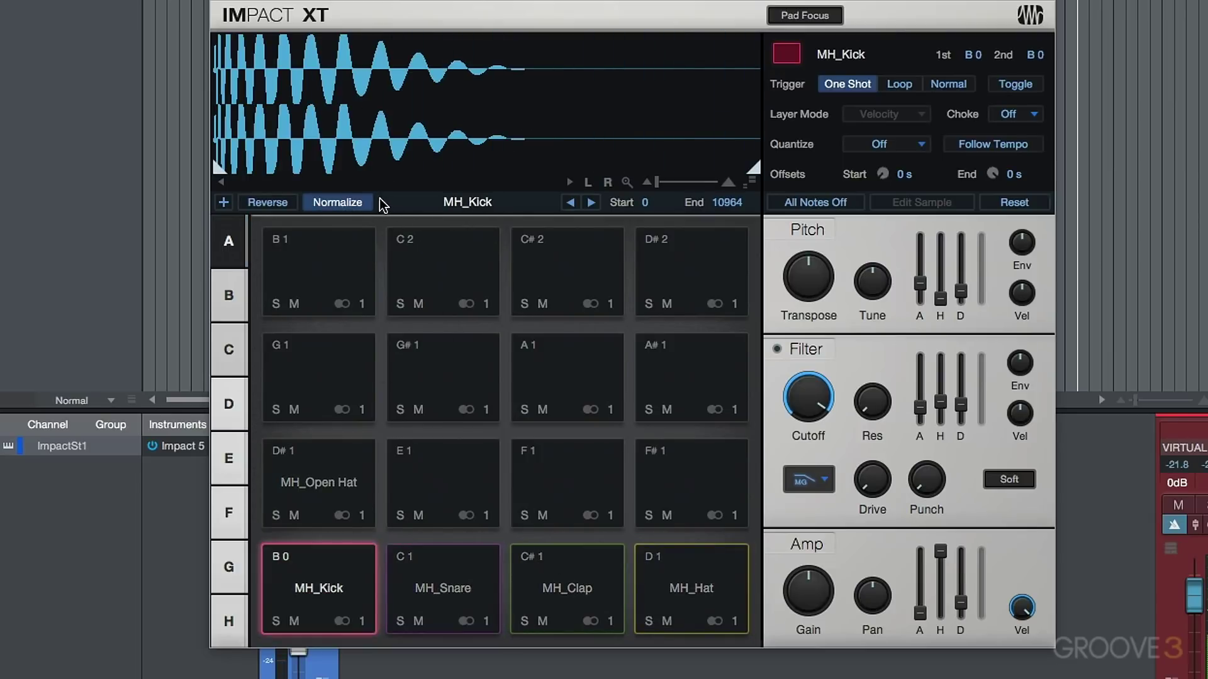
left_click(359, 200)
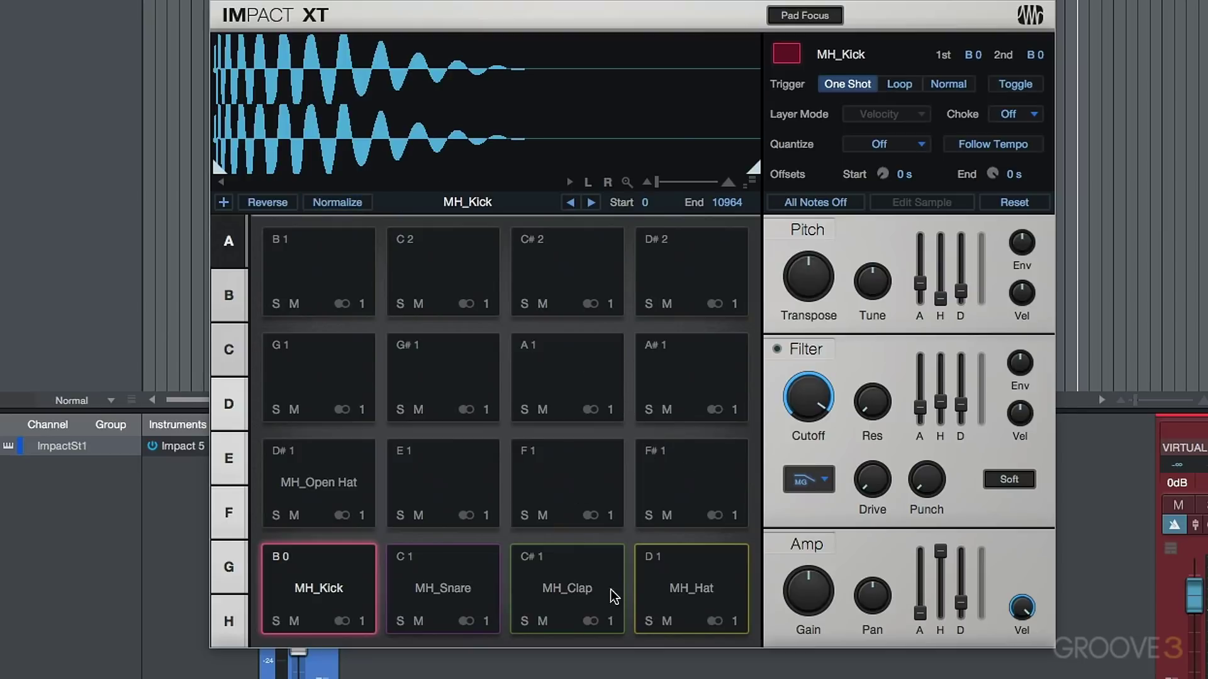
left_click(692, 591)
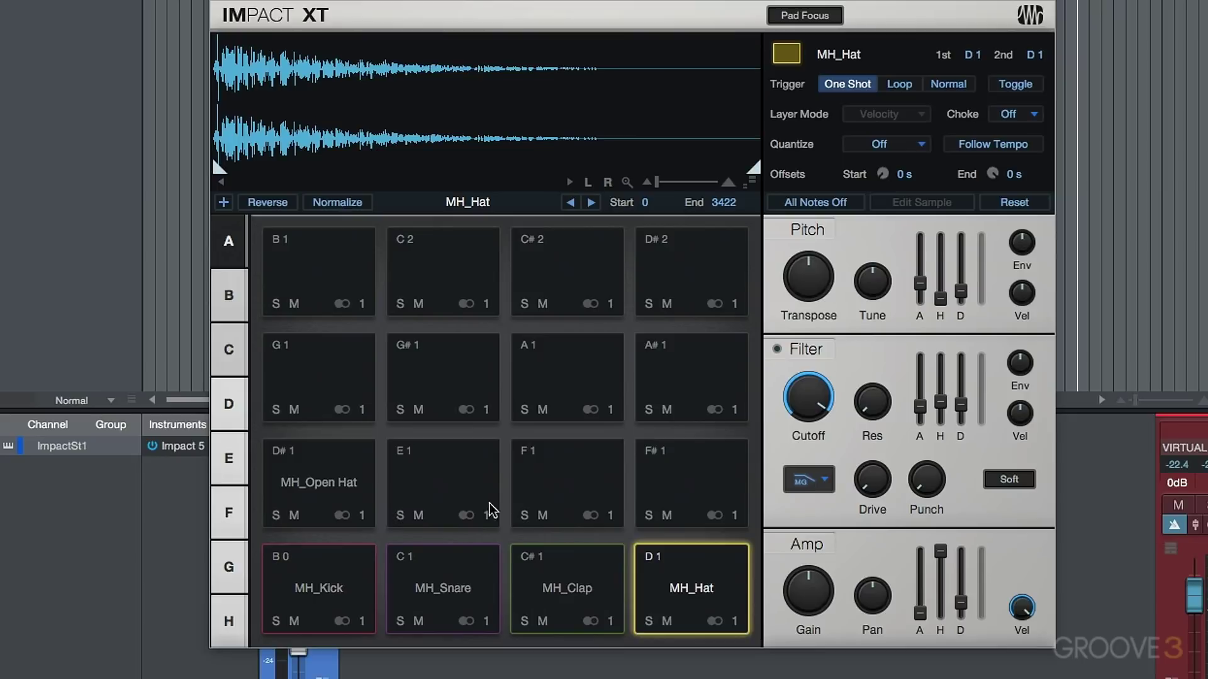
Set the Choke group of both MH_Hat and MH_Open Hat to 1
left_click(1020, 117)
left_click(1030, 178)
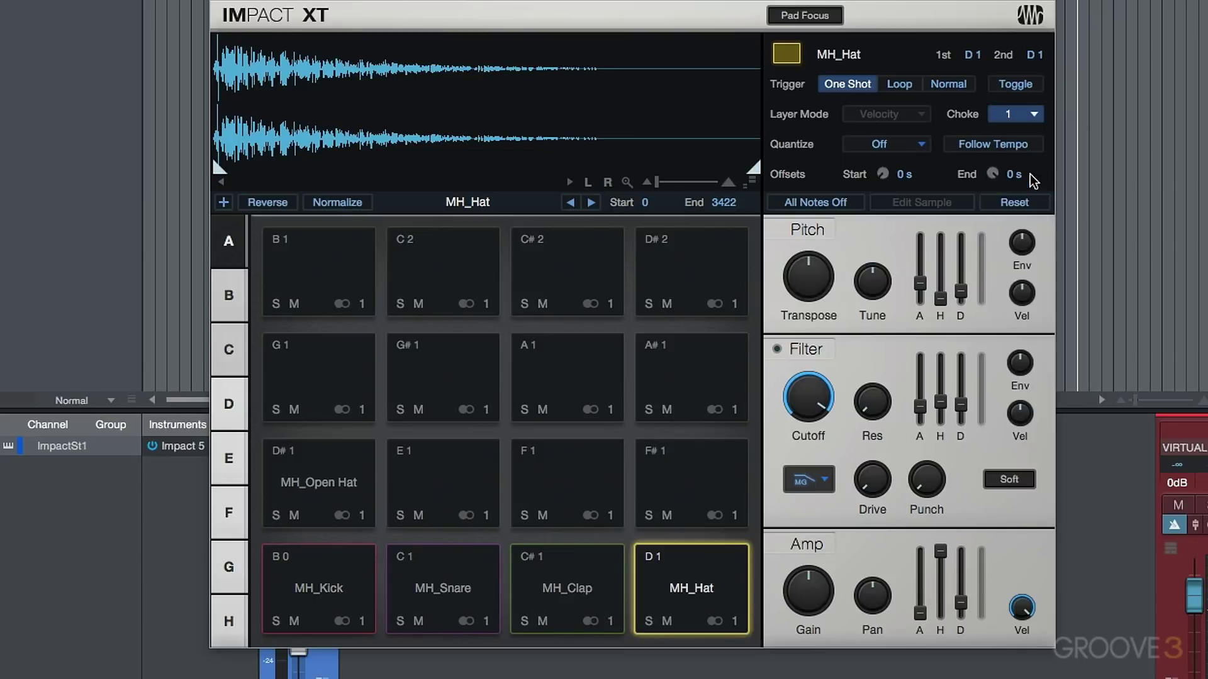
left_click(344, 466)
left_click(1033, 118)
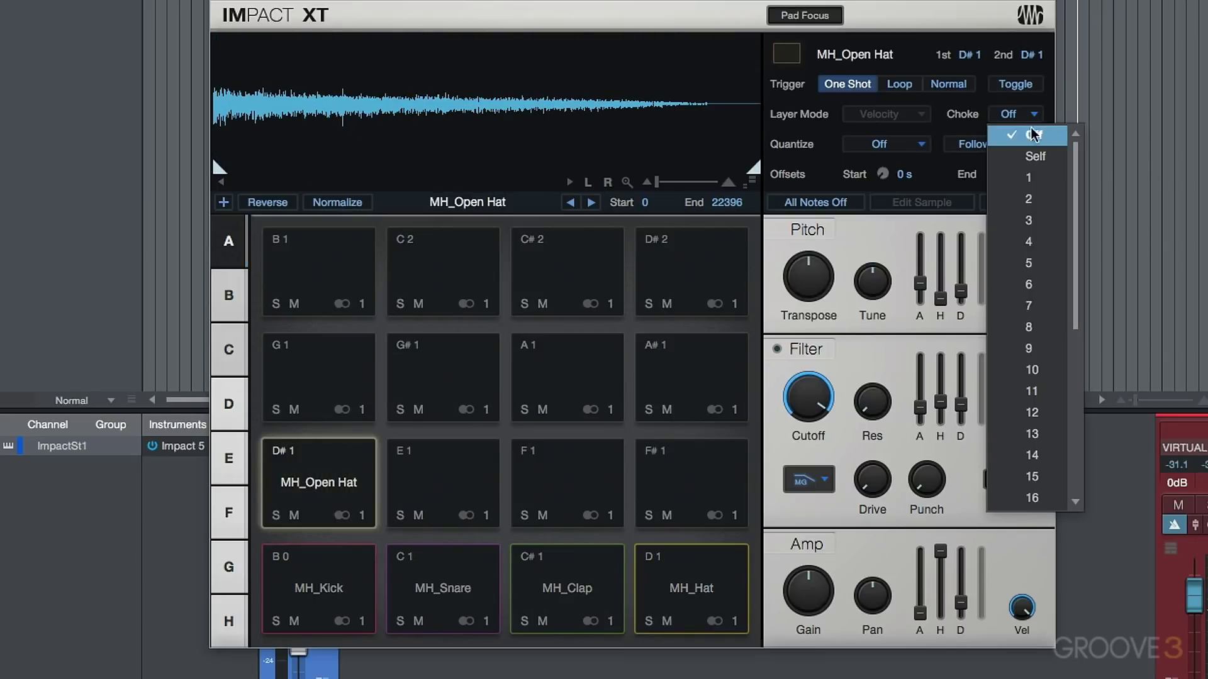
left_click(1032, 176)
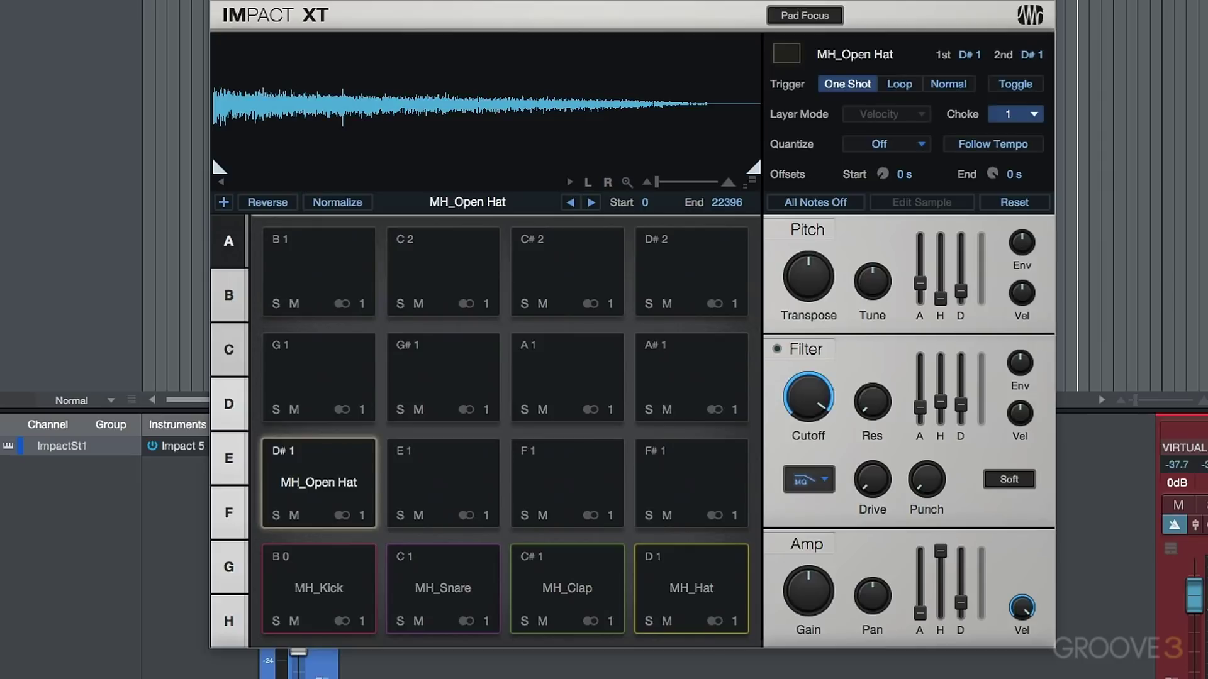
Play the open hat followed by the closed hat several times to test the choke
left_click(317, 482)
left_click(726, 560)
left_click(352, 488)
left_click(692, 585)
left_click(353, 499)
left_click(696, 579)
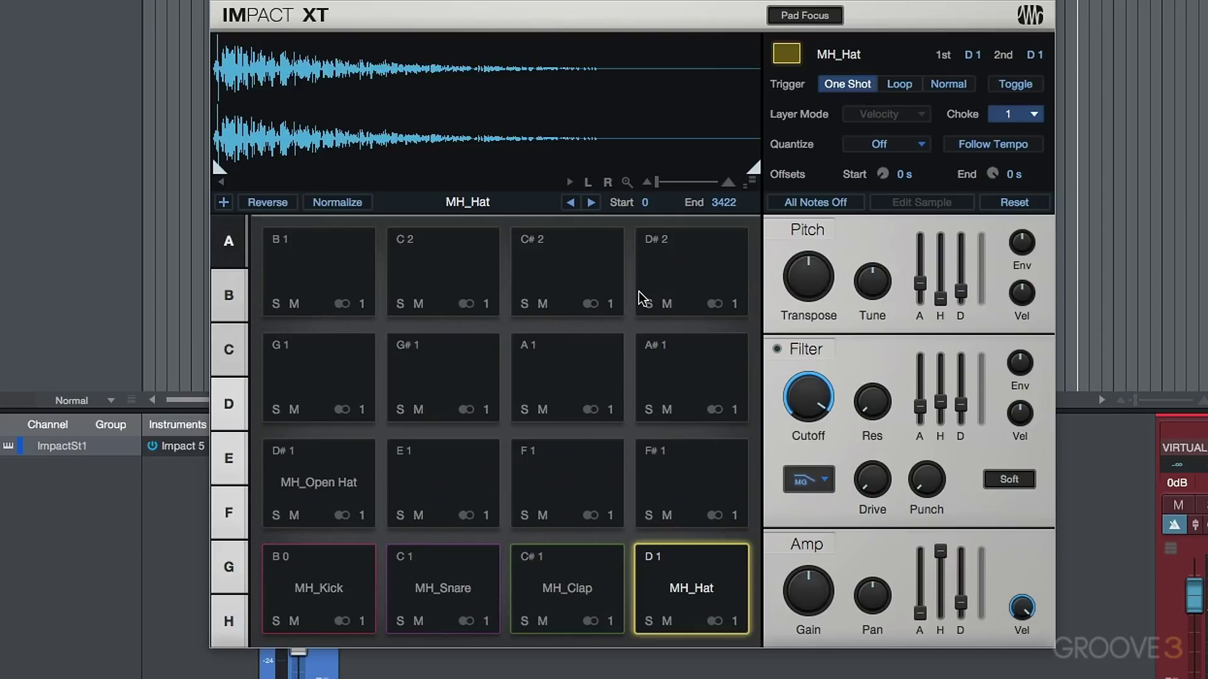
In bank B, colour pad E2 red, load Abstract HipHop 85bpm.wav, set Trigger to Loop, and audition it
left_click(232, 301)
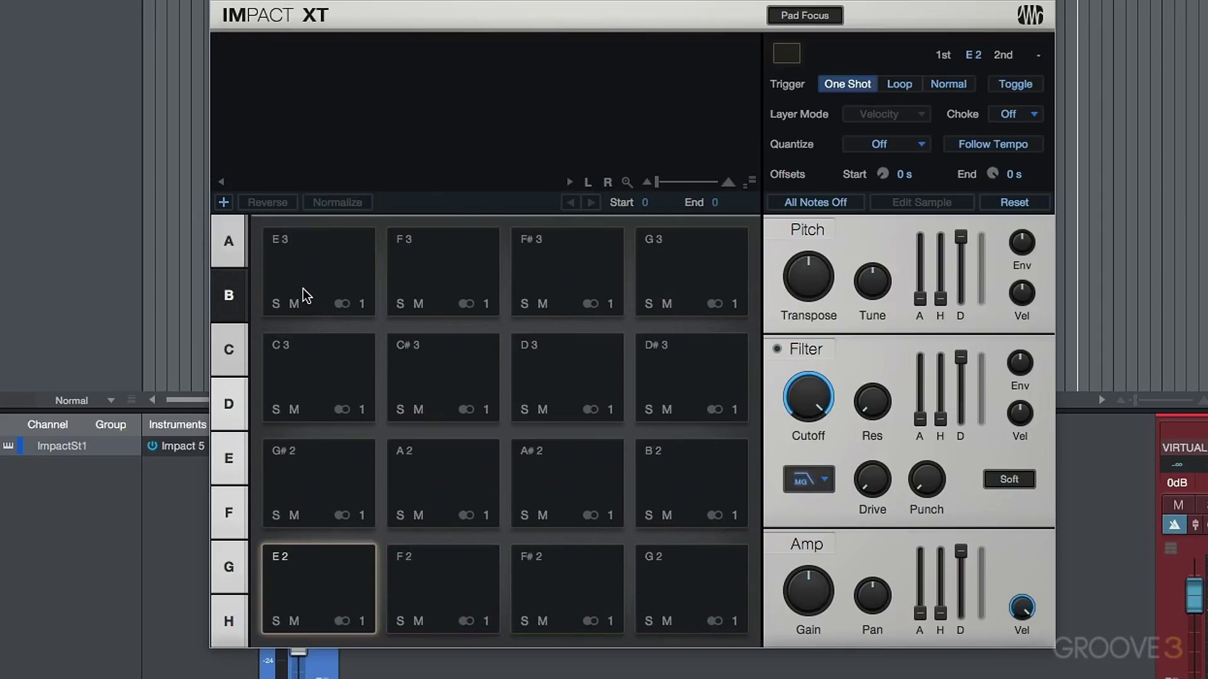
left_click(788, 54)
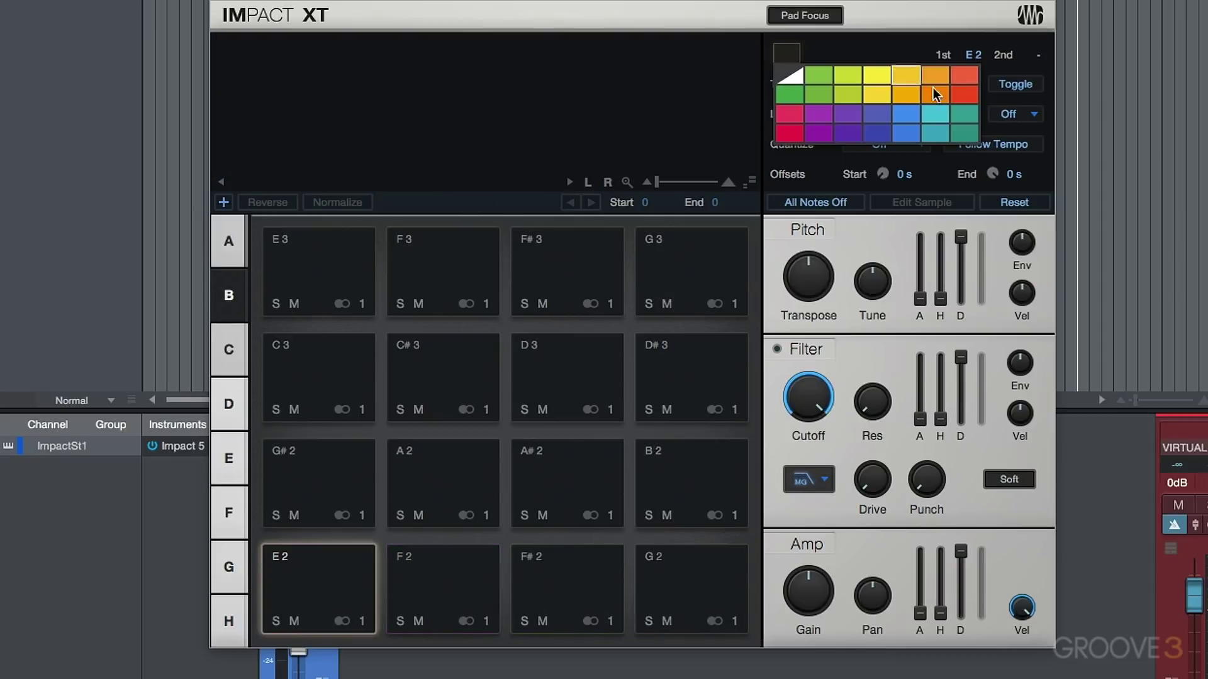
left_click(964, 75)
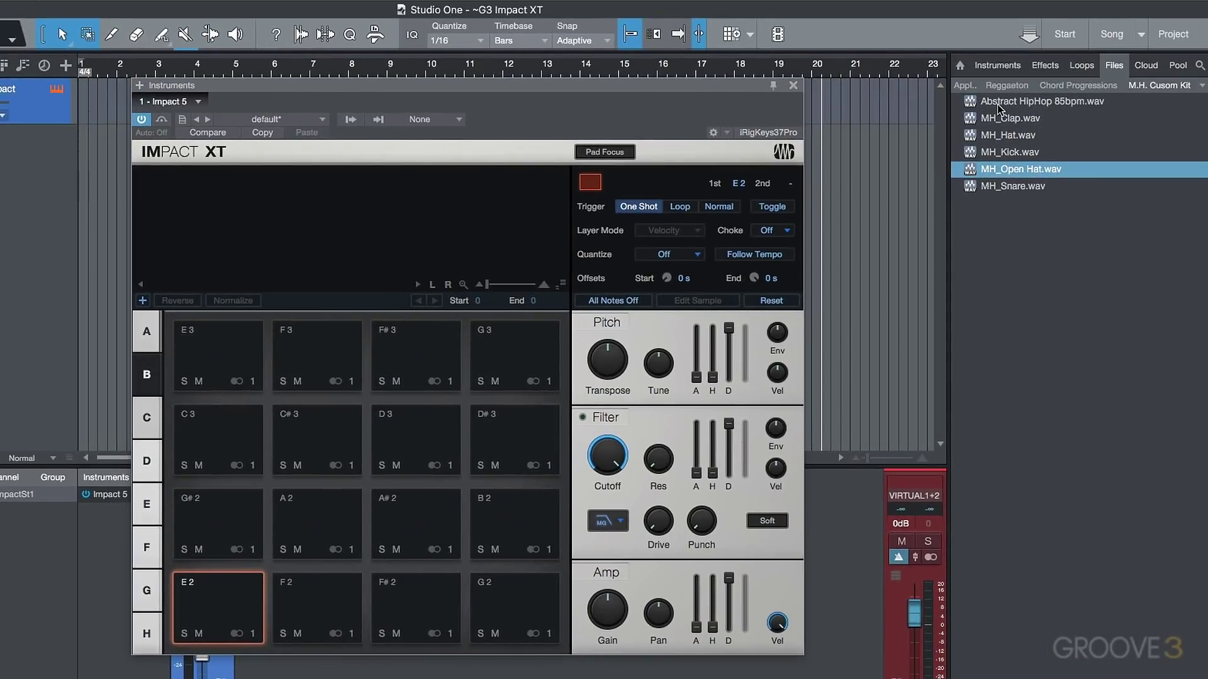
left_click(999, 104)
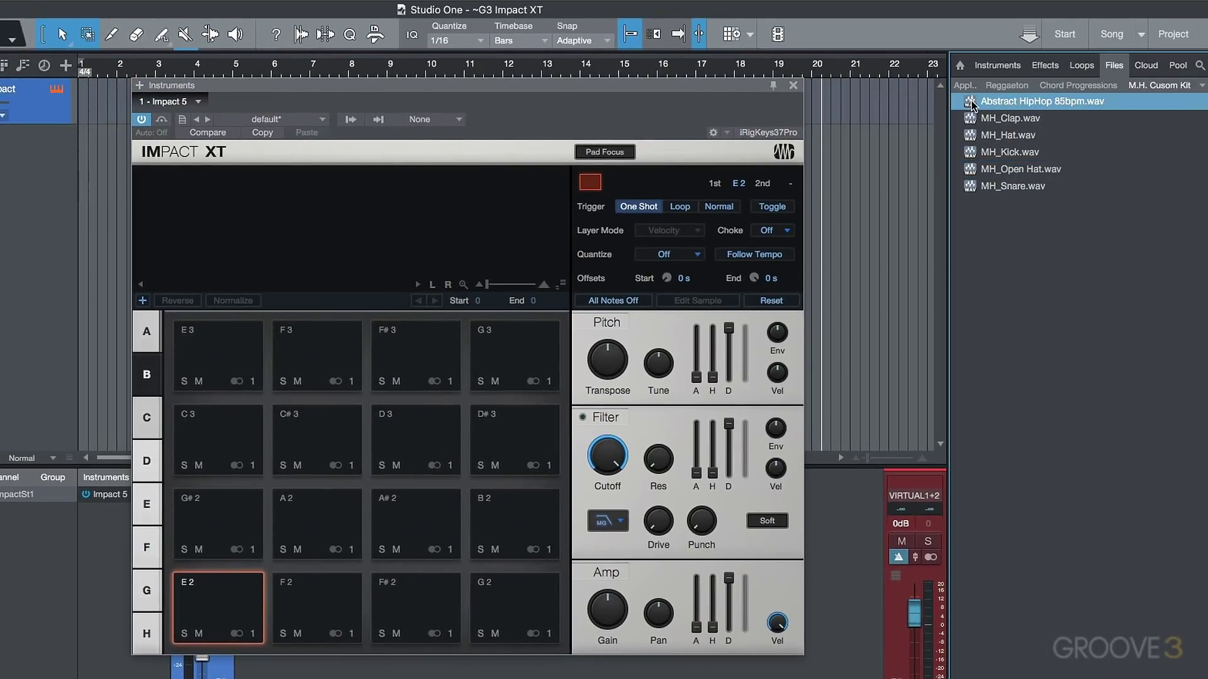
left_click_drag(971, 102, 226, 601)
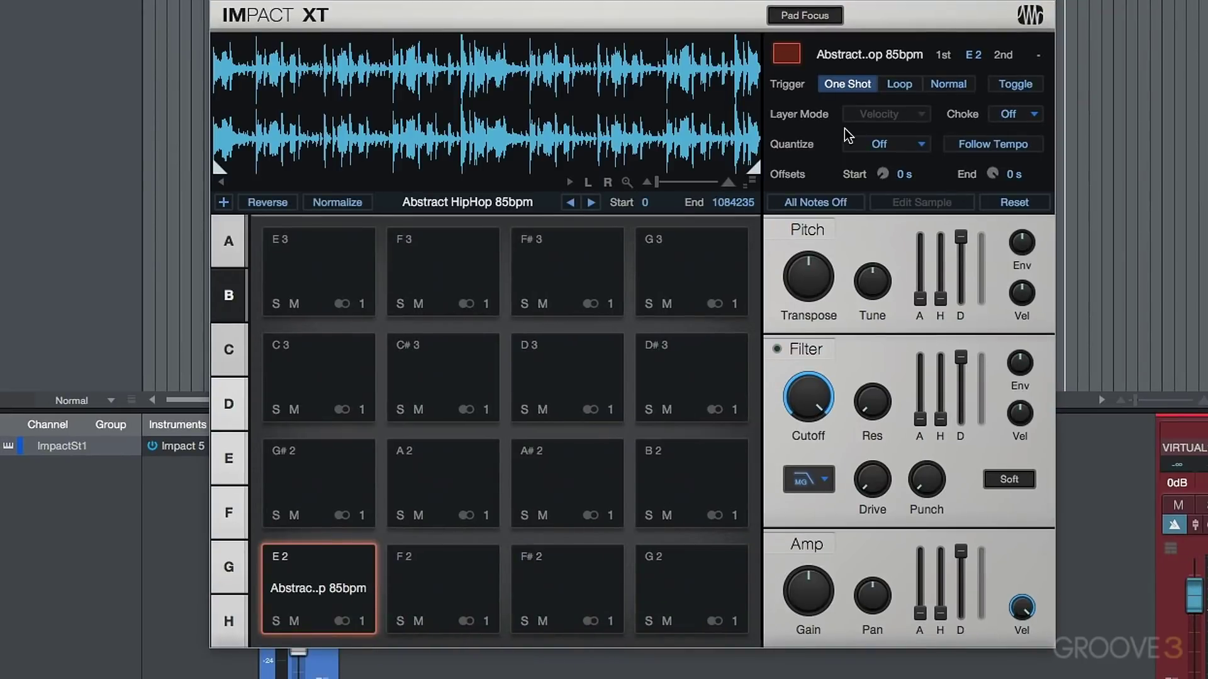
left_click(905, 85)
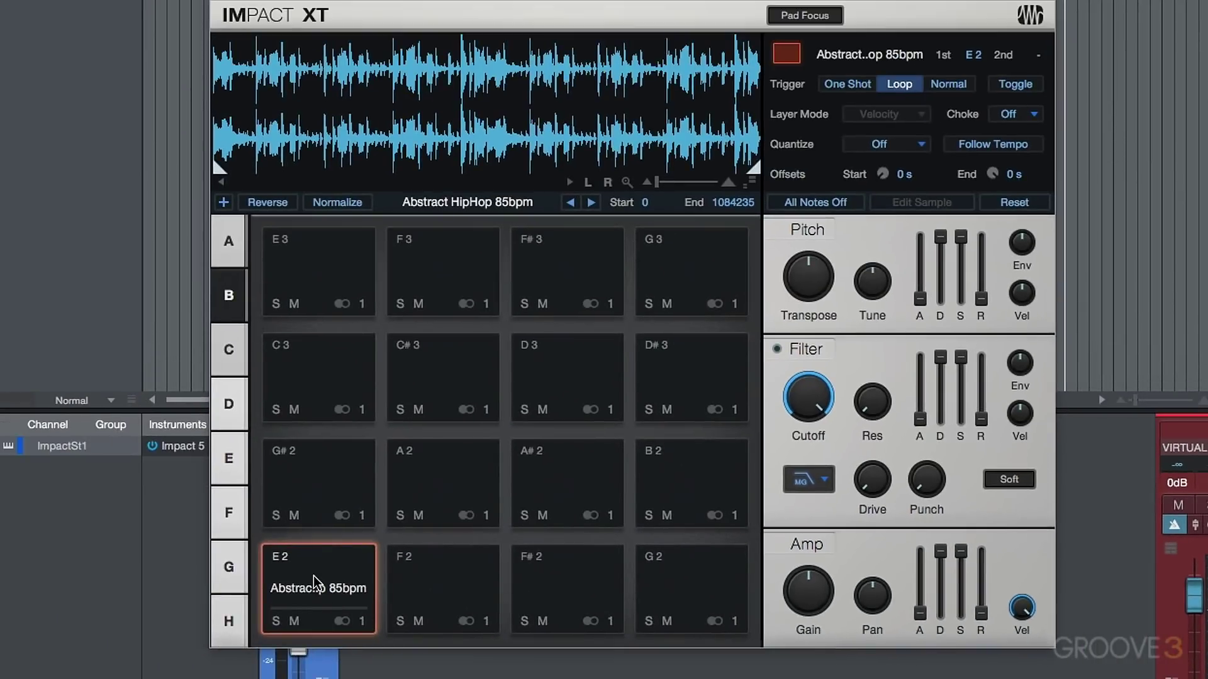
left_click(314, 582)
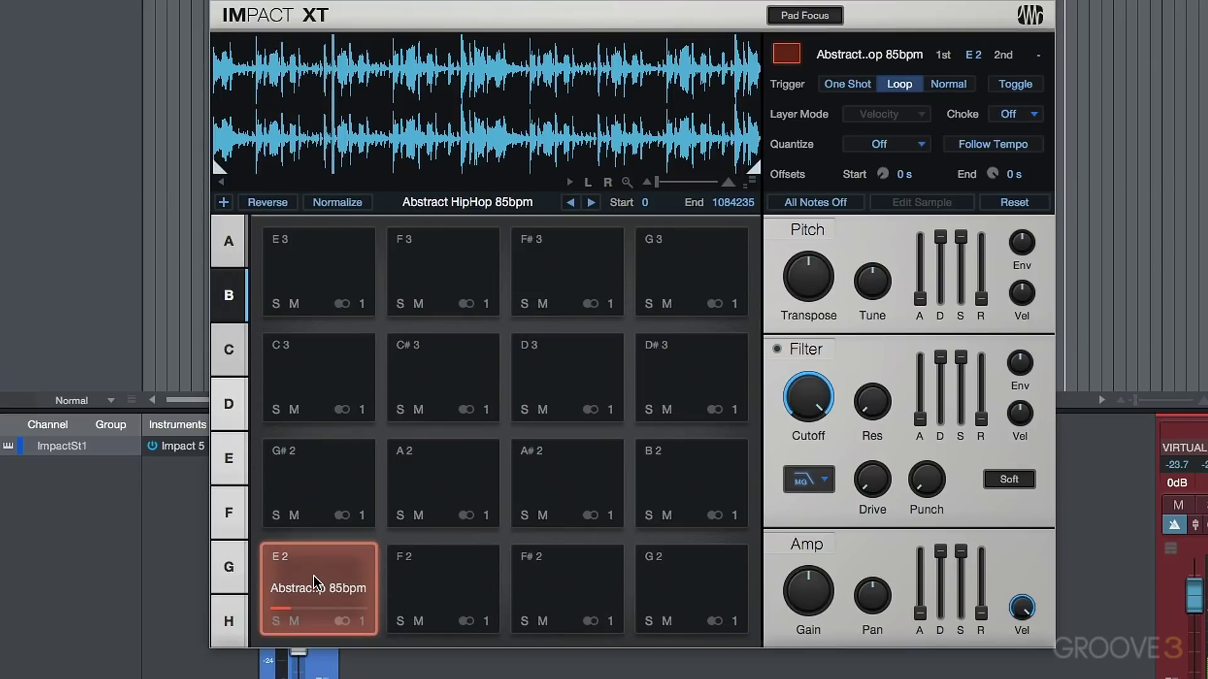
left_click(314, 582)
Set the song tempo to 85, play pad E2, then return the tempo to 120
double_click(890, 657)
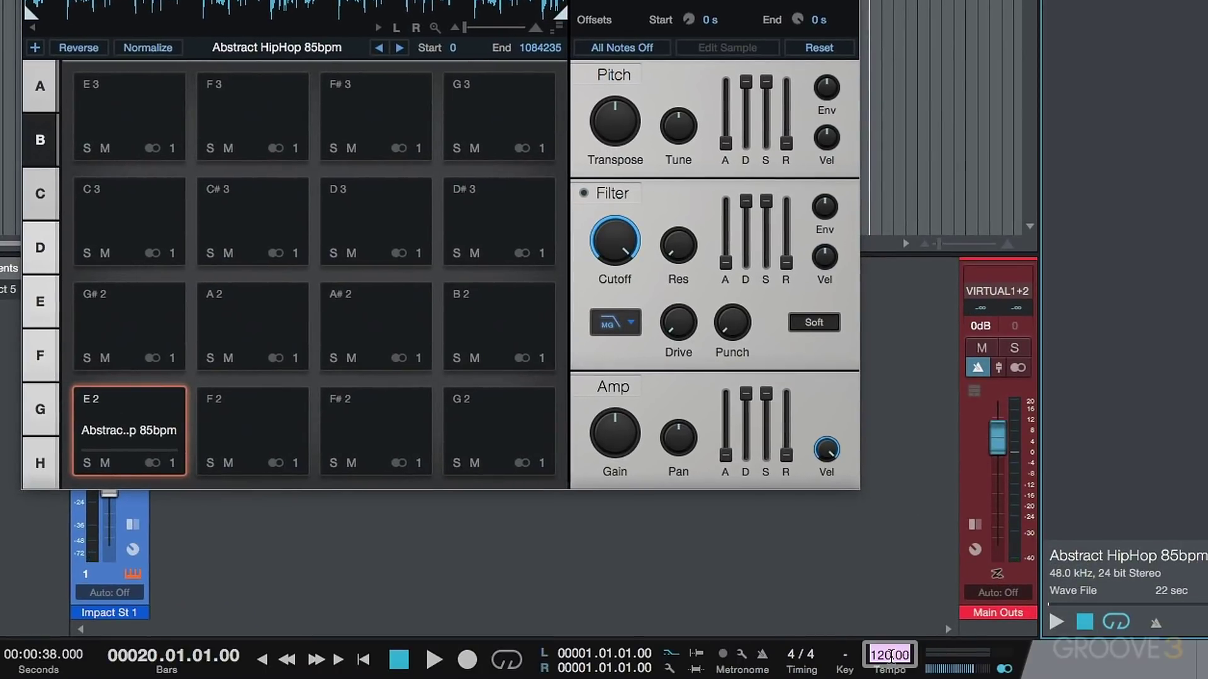
type("85")
key("Return")
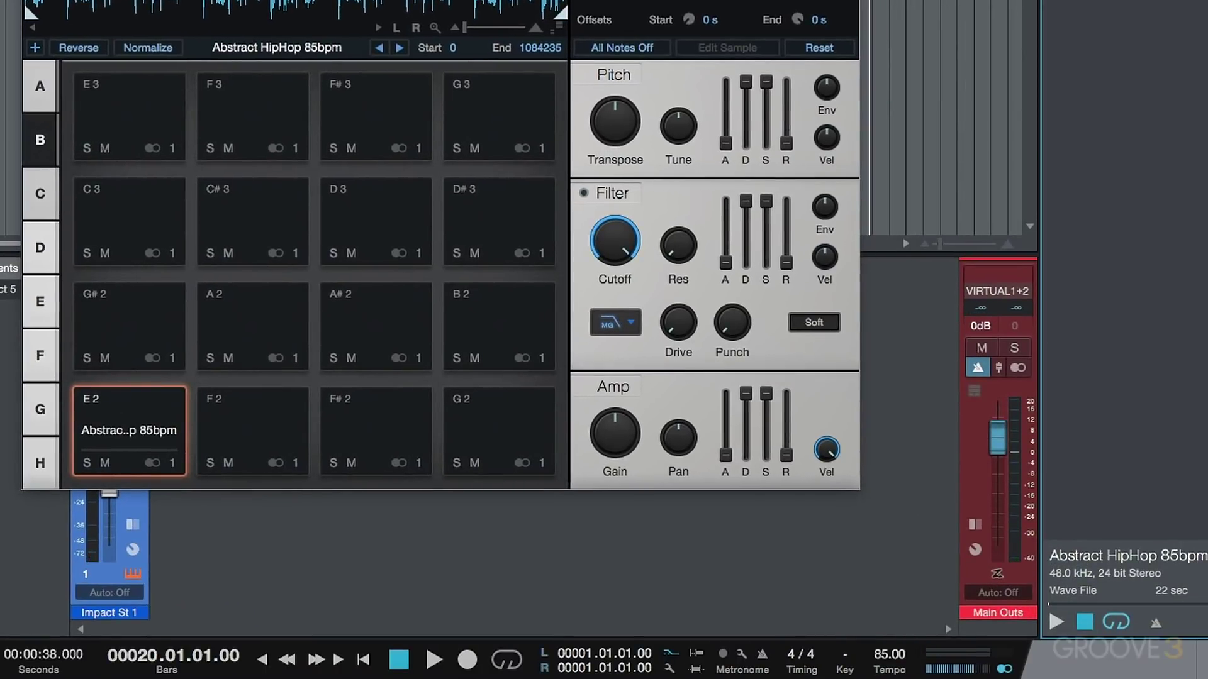
left_click(122, 421)
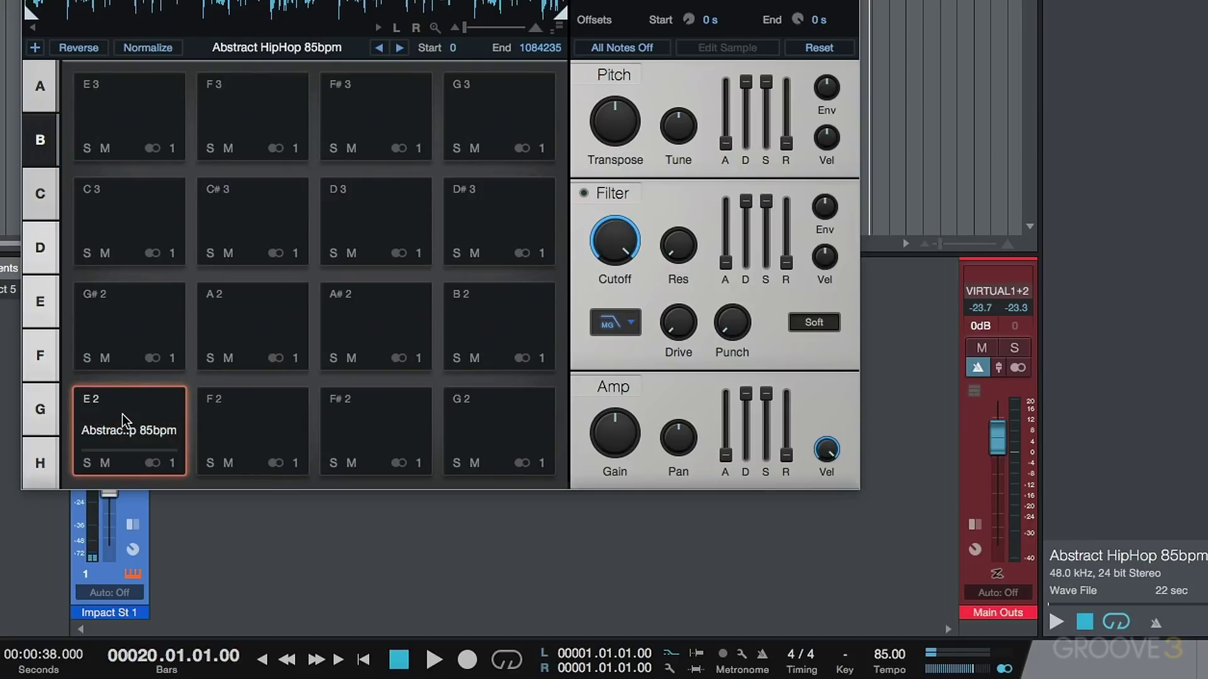
left_click(891, 656)
type("120")
key("Return")
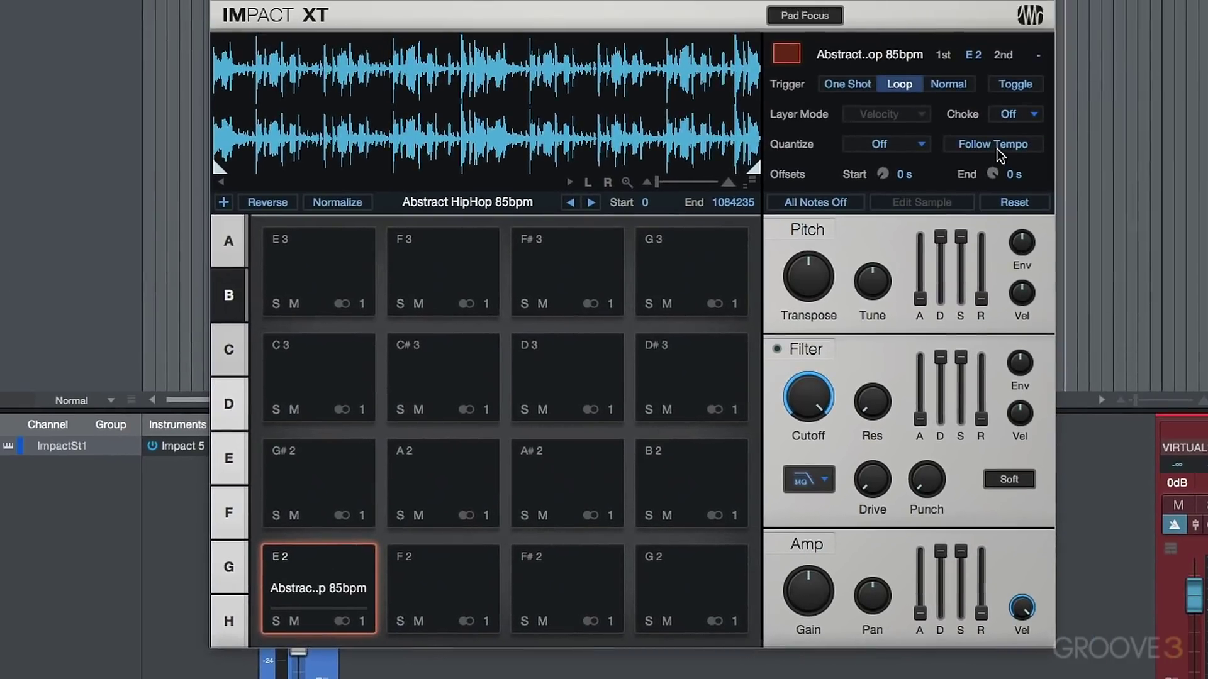
Make E2's loop follow tempo and audition it, then switch its trigger to Normal, then One Shot
left_click(998, 147)
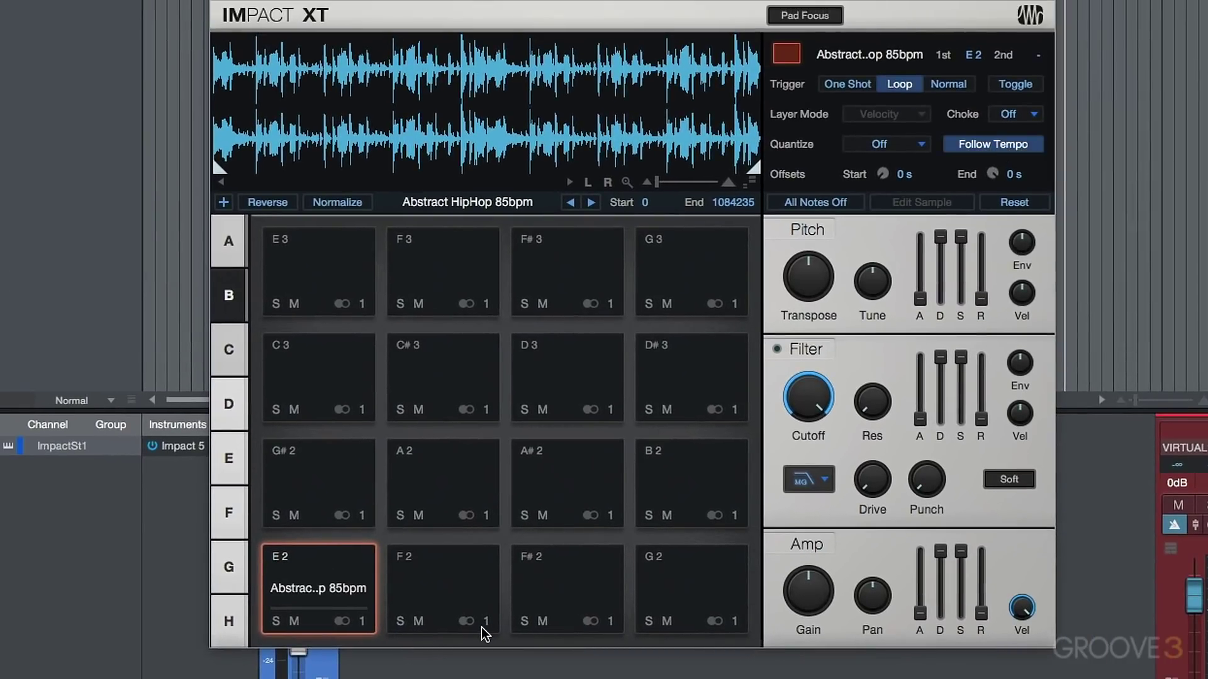
left_click(337, 590)
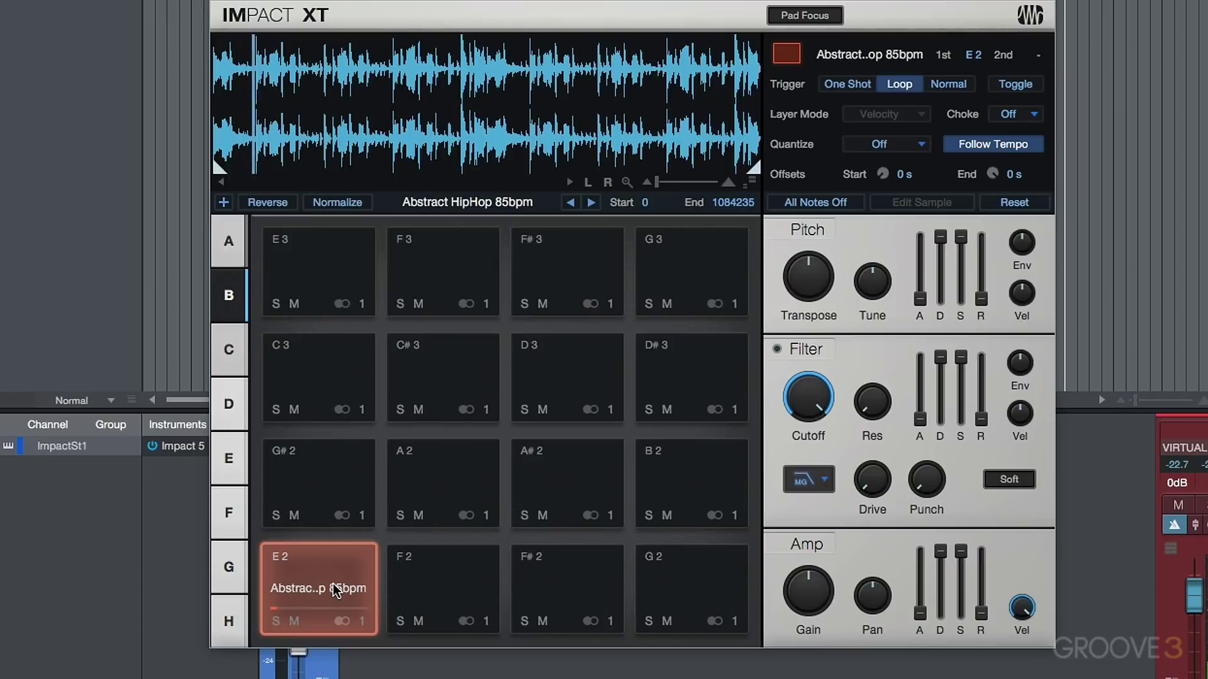
left_click(335, 590)
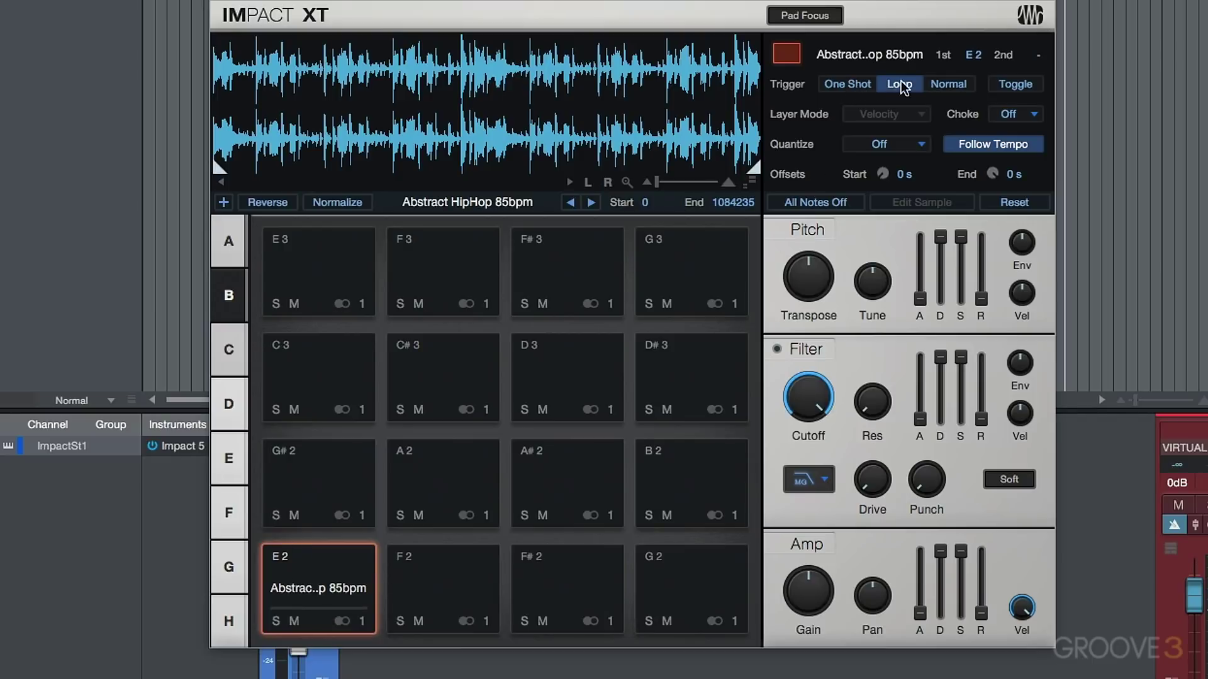
left_click(962, 85)
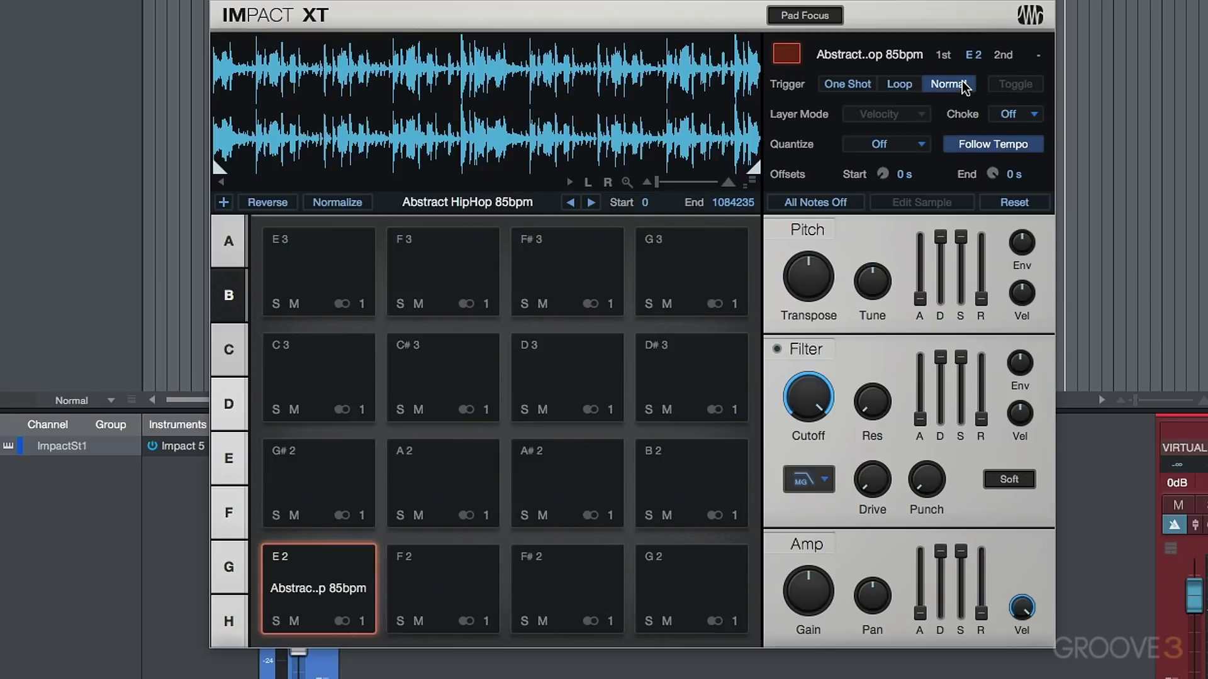
left_click(854, 87)
Try Toggle triggering on pad E2, then put it back on Loop
left_click(1024, 88)
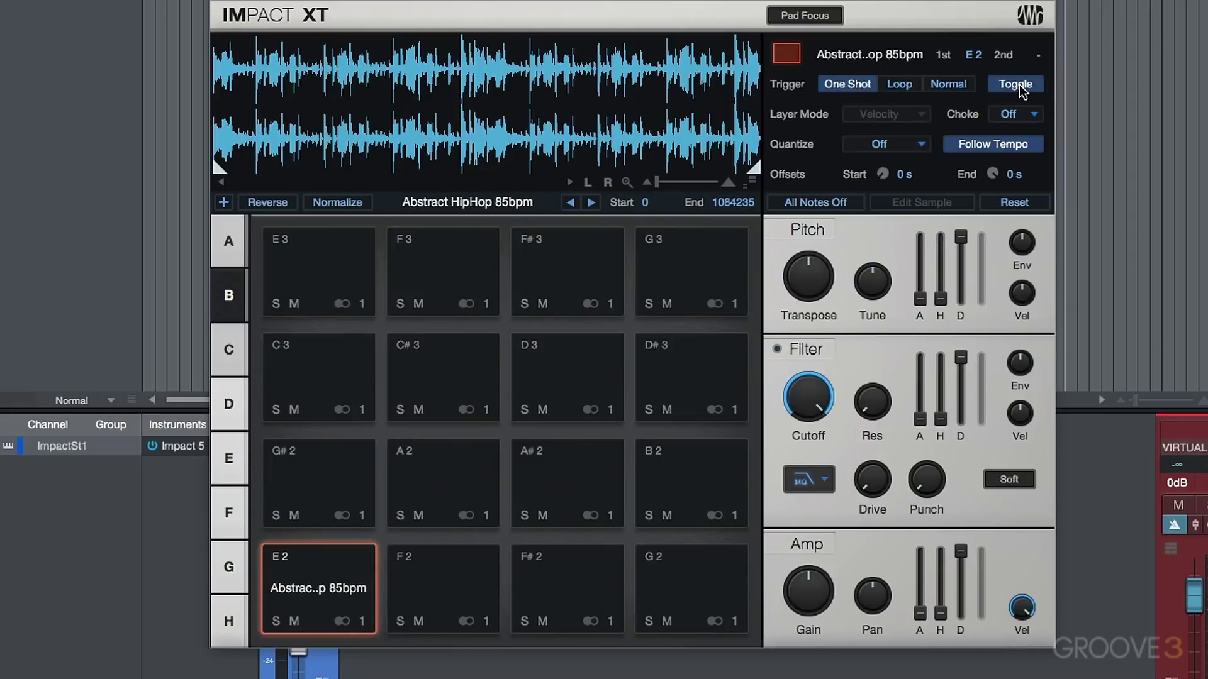
left_click(906, 88)
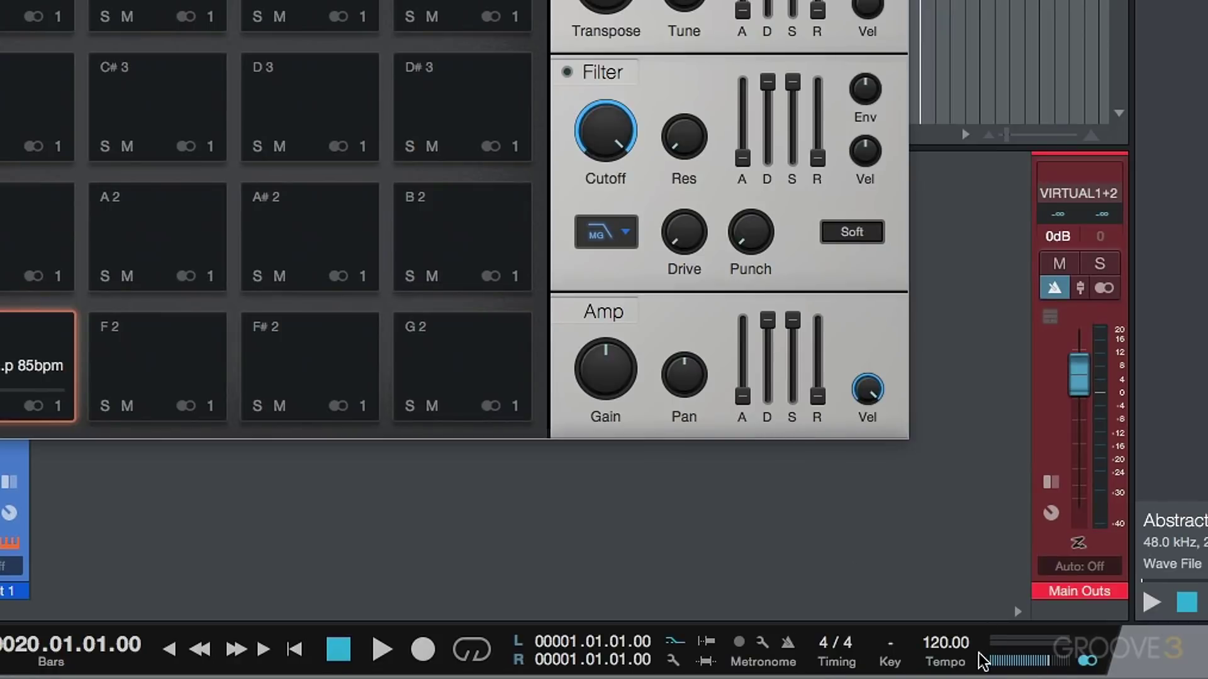
Set the tempo to 100, audition the E2 loop, disable Follow Tempo and play it again
left_click(948, 640)
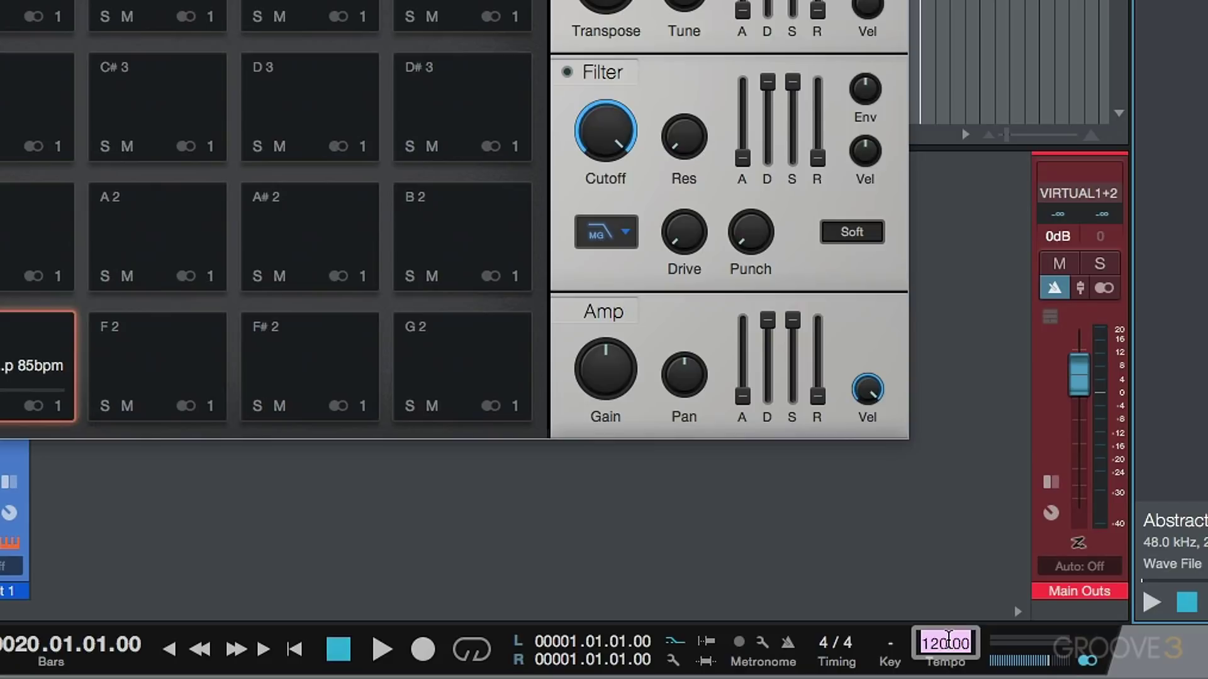
type("100")
key("Return")
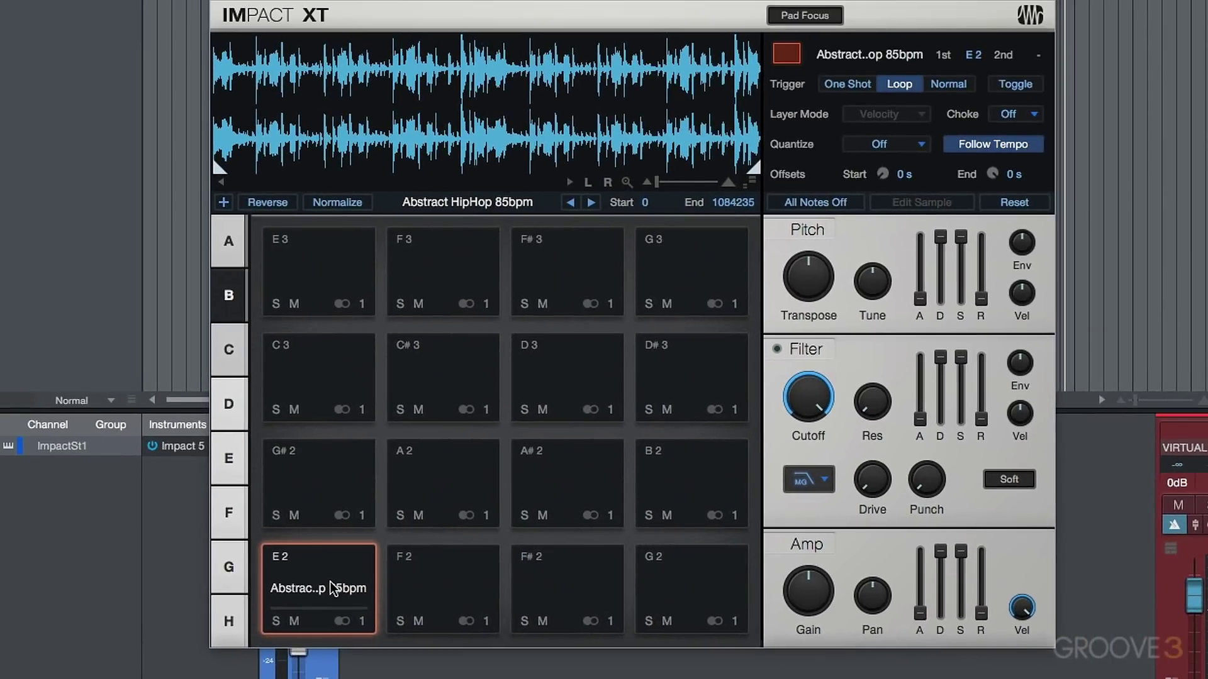
left_click(315, 573)
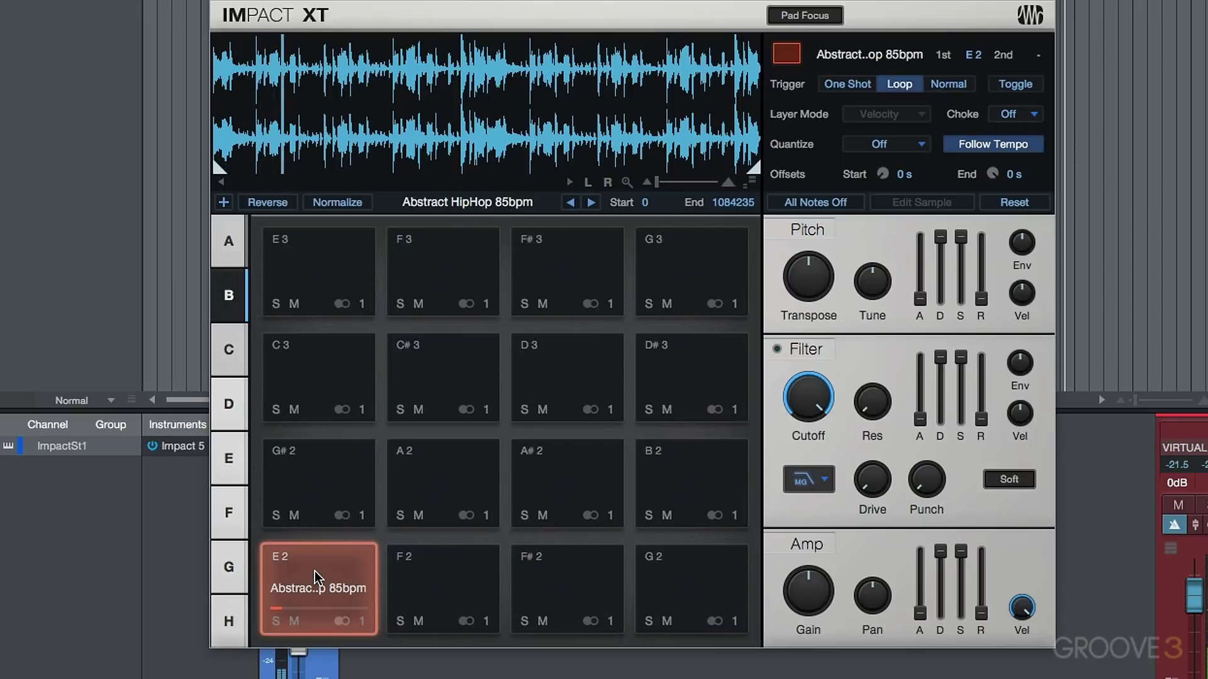
left_click(993, 144)
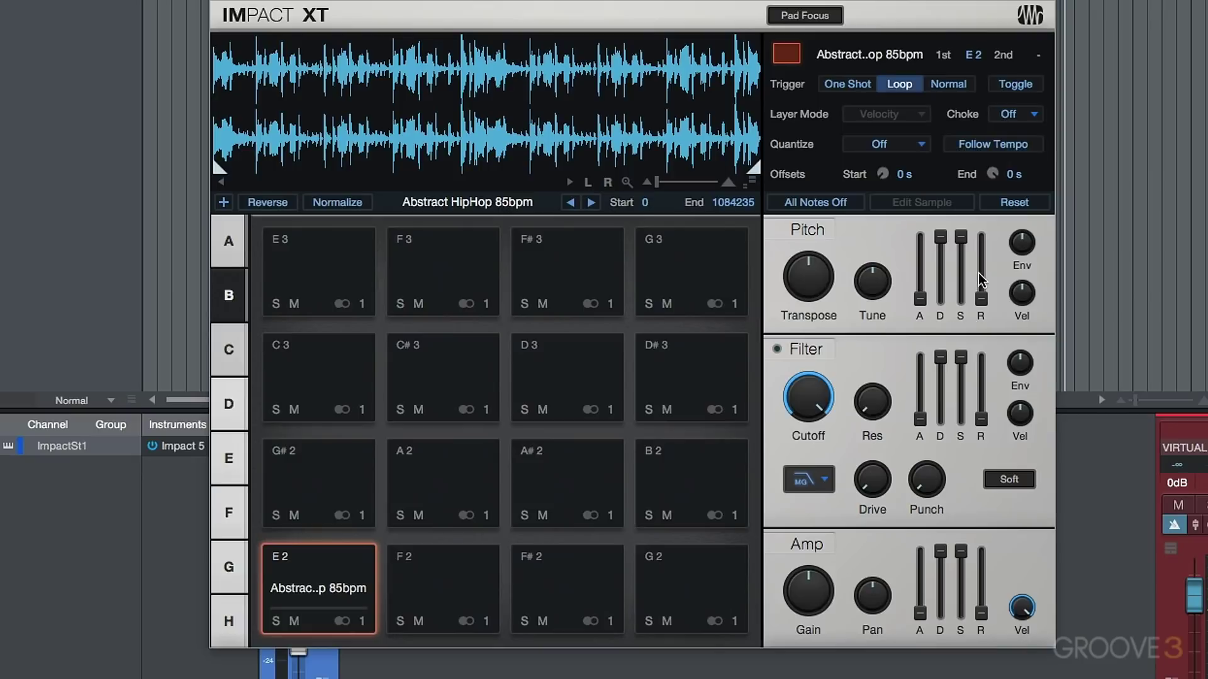
left_click(326, 576)
Show the MH kit bank, zoom the MH_Hat waveform and nudge its start point
left_click(228, 244)
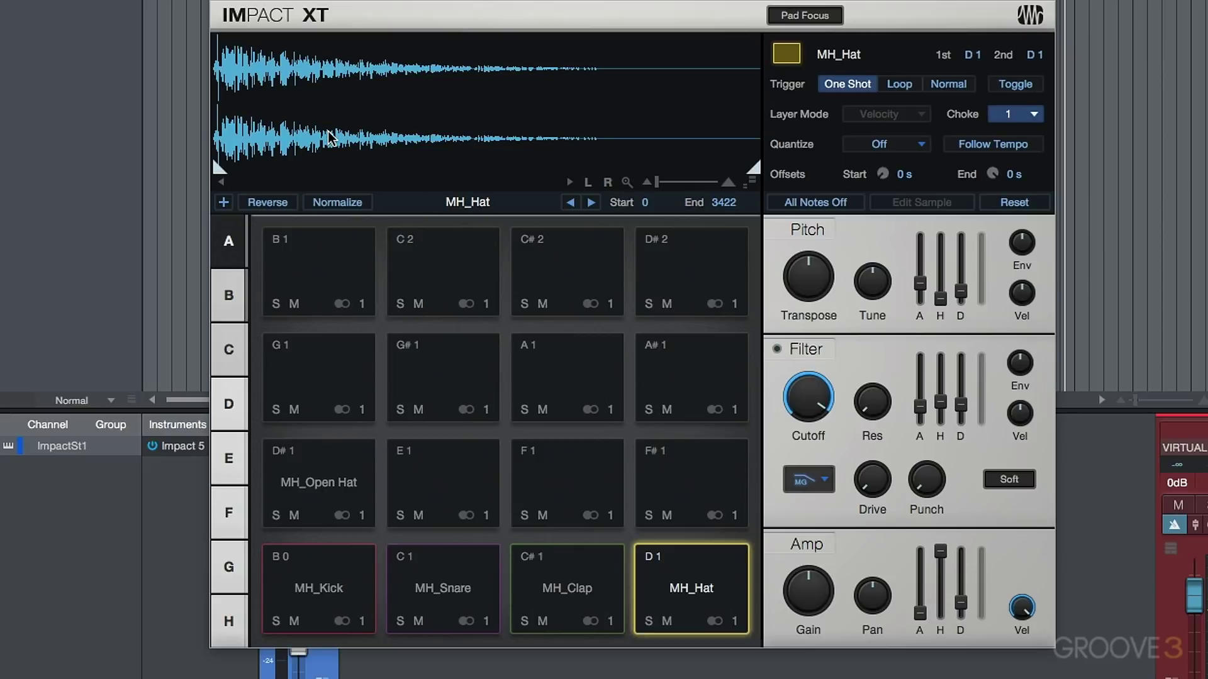
scroll(328, 136, "up", 5)
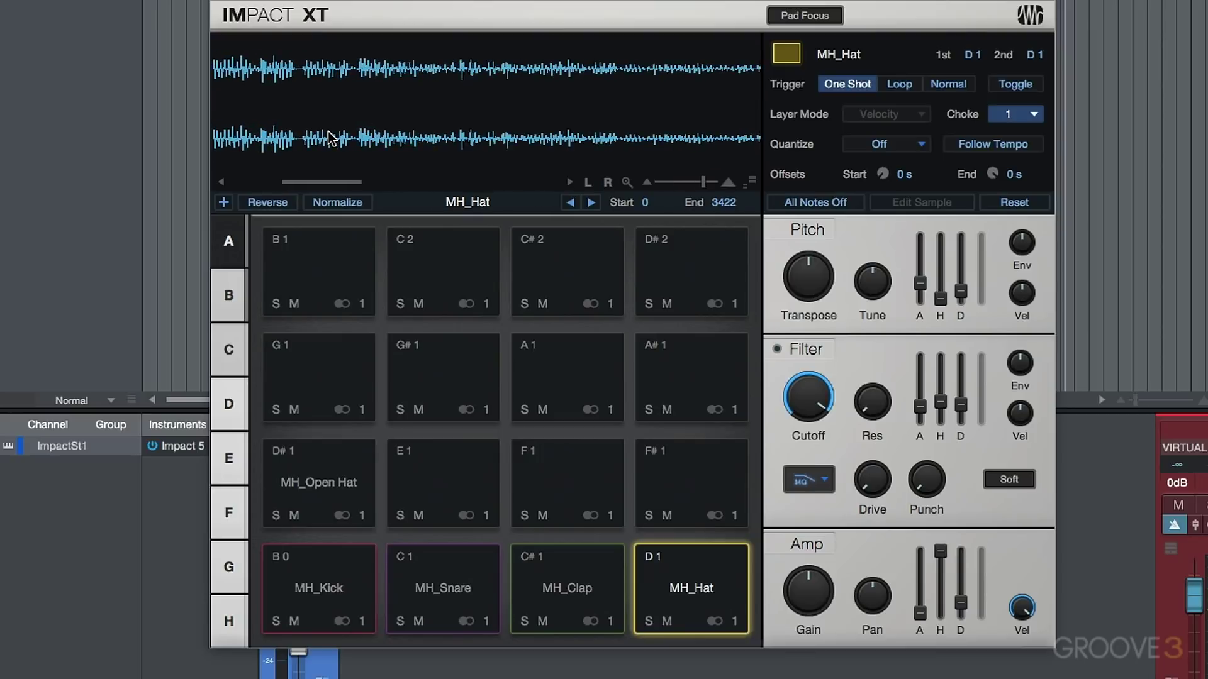
mouse_move(342, 182)
left_mouse_down()
mouse_move(239, 181)
mouse_move(221, 167)
mouse_move(422, 169)
mouse_move(371, 168)
left_mouse_up()
scroll(396, 152, "up", 2)
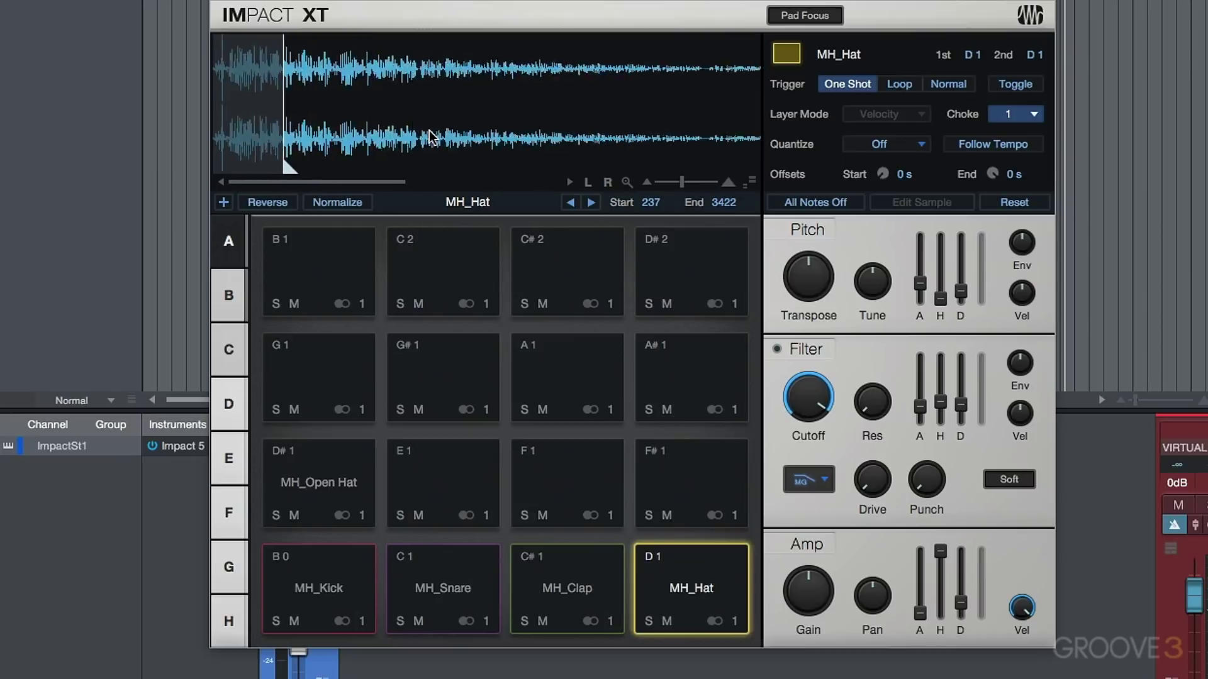
mouse_move(368, 170)
left_mouse_down()
mouse_move(409, 170)
mouse_move(350, 168)
mouse_move(385, 173)
left_mouse_up()
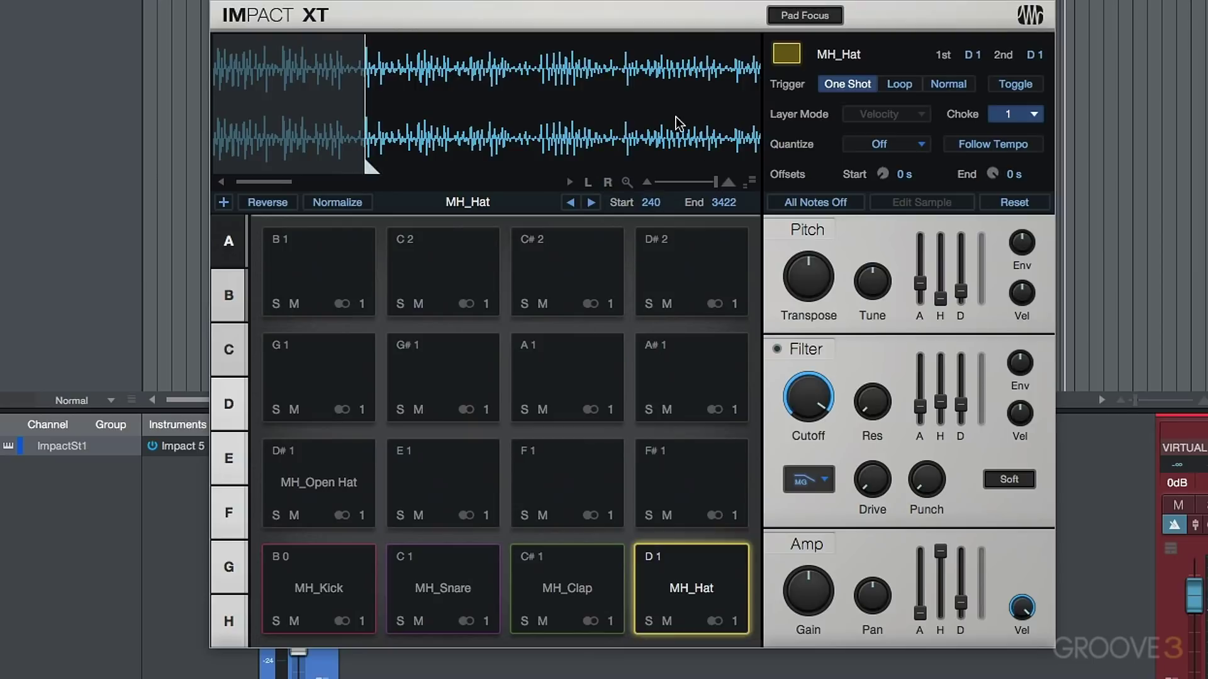
mouse_move(749, 291)
mouse_move(748, 290)
left_mouse_down()
mouse_move(753, 244)
mouse_move(752, 272)
left_mouse_up()
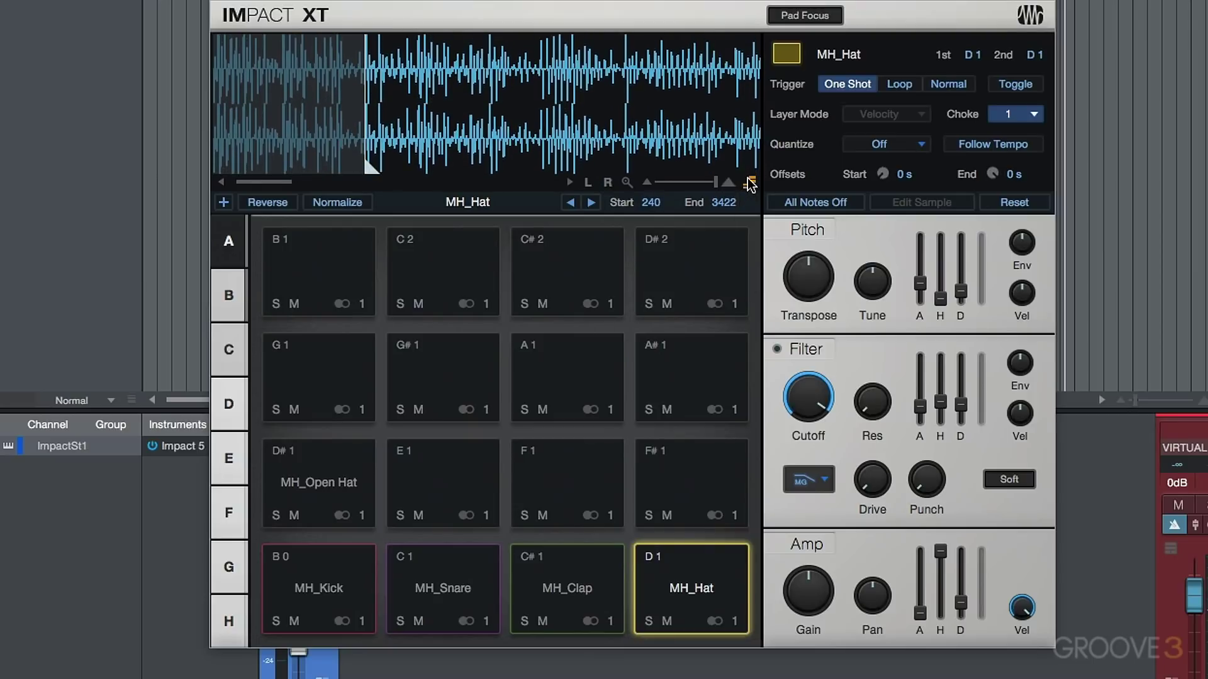
Try later MH_Hat start points around 404, audition, then settle the start at 278
mouse_move(370, 169)
left_mouse_down()
mouse_move(543, 170)
mouse_move(528, 171)
left_mouse_up()
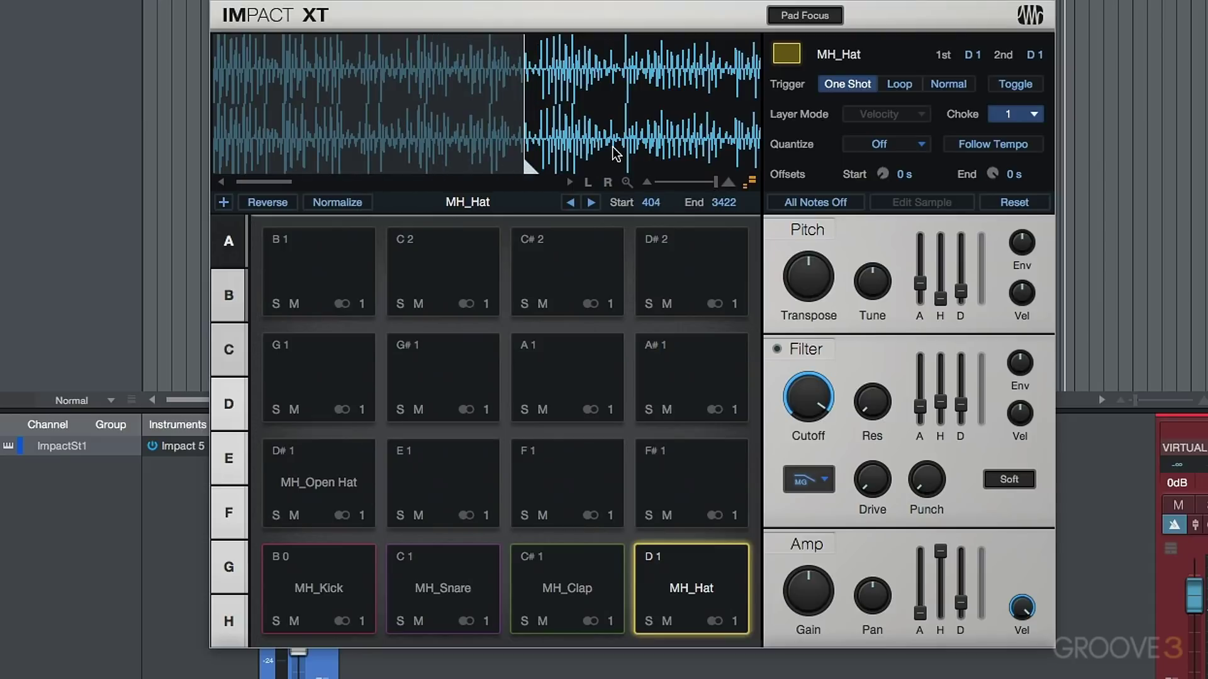
mouse_move(714, 183)
left_mouse_down()
mouse_move(674, 184)
mouse_move(715, 182)
left_mouse_up()
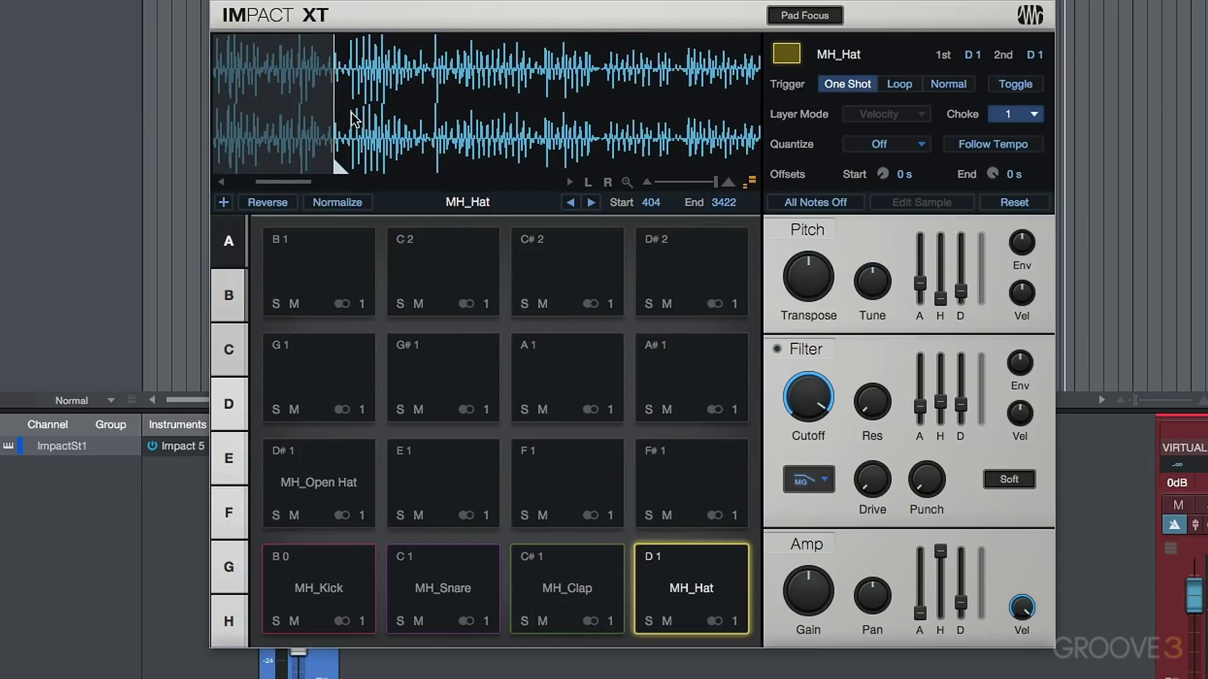
mouse_move(337, 169)
left_mouse_down()
mouse_move(503, 166)
mouse_move(344, 168)
mouse_move(356, 161)
left_mouse_up()
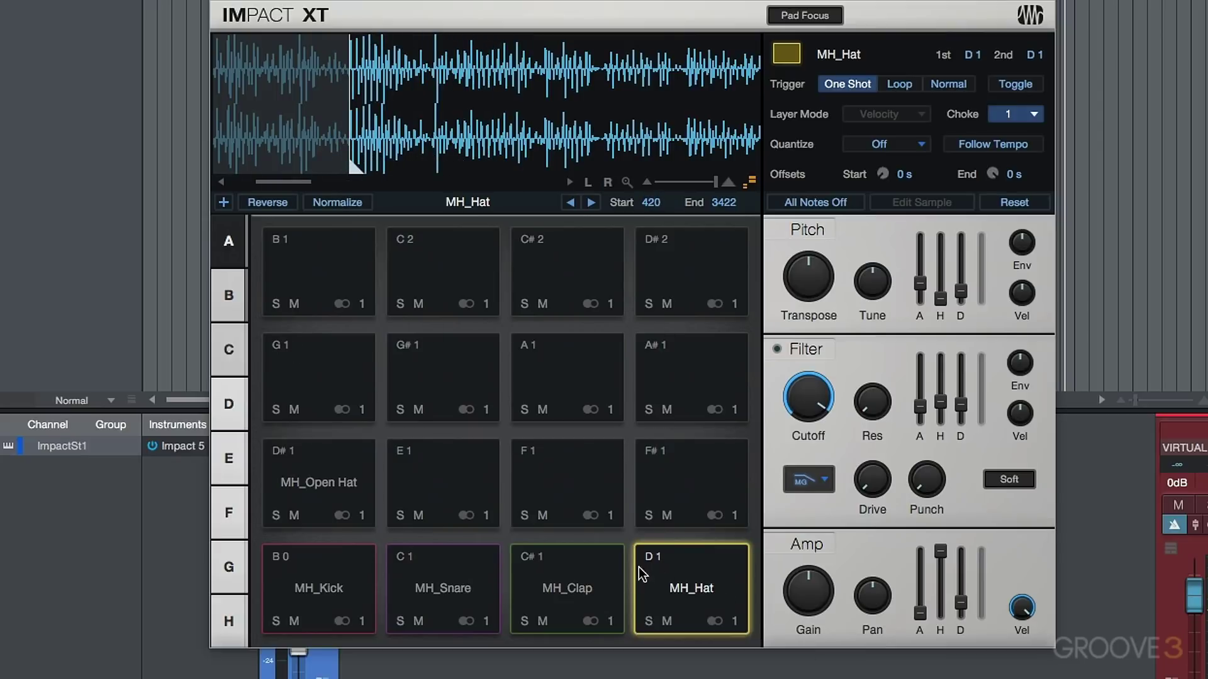
left_click(677, 595)
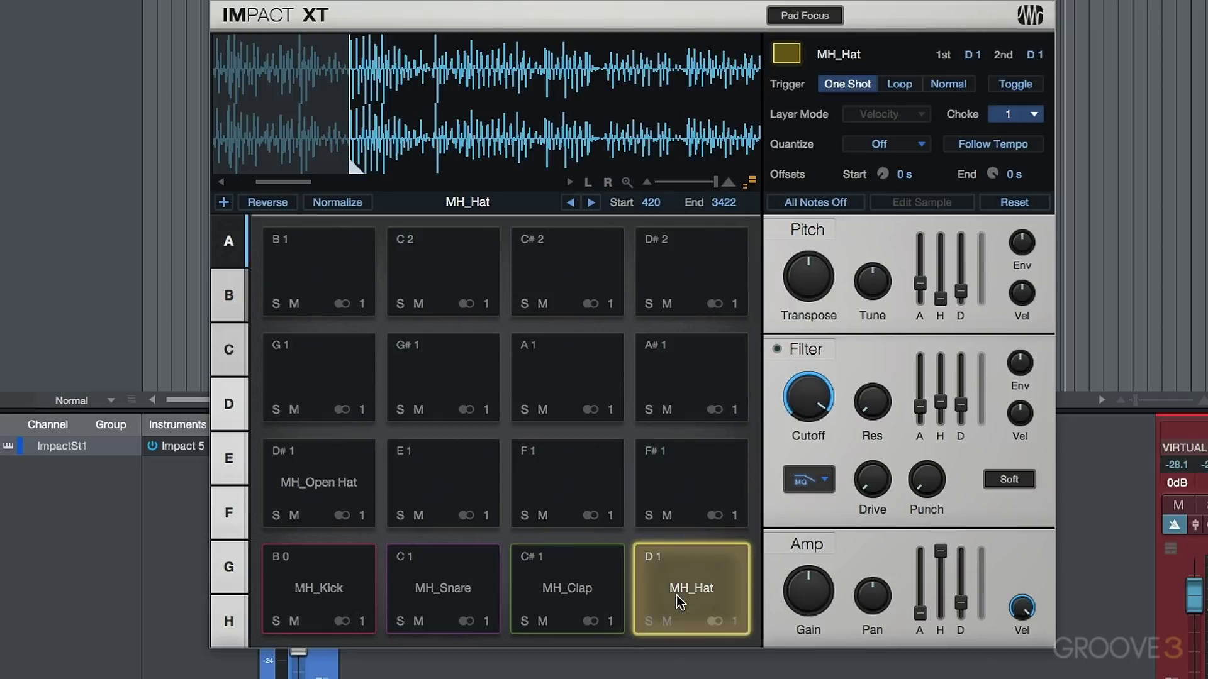
left_click_drag(354, 167, 80, 190)
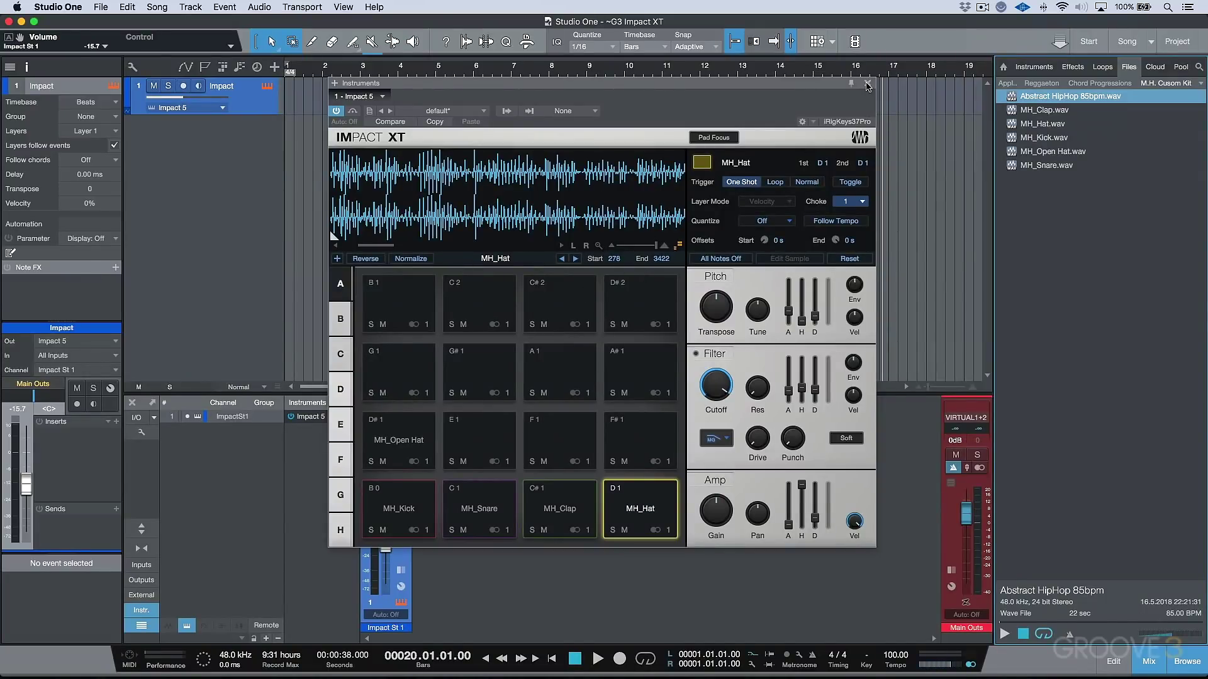
Close Impact XT and select Abstract HipHop 85BPM.musicloop under Impact XT Kits and Sounds > GBY Musicloops
left_click(867, 83)
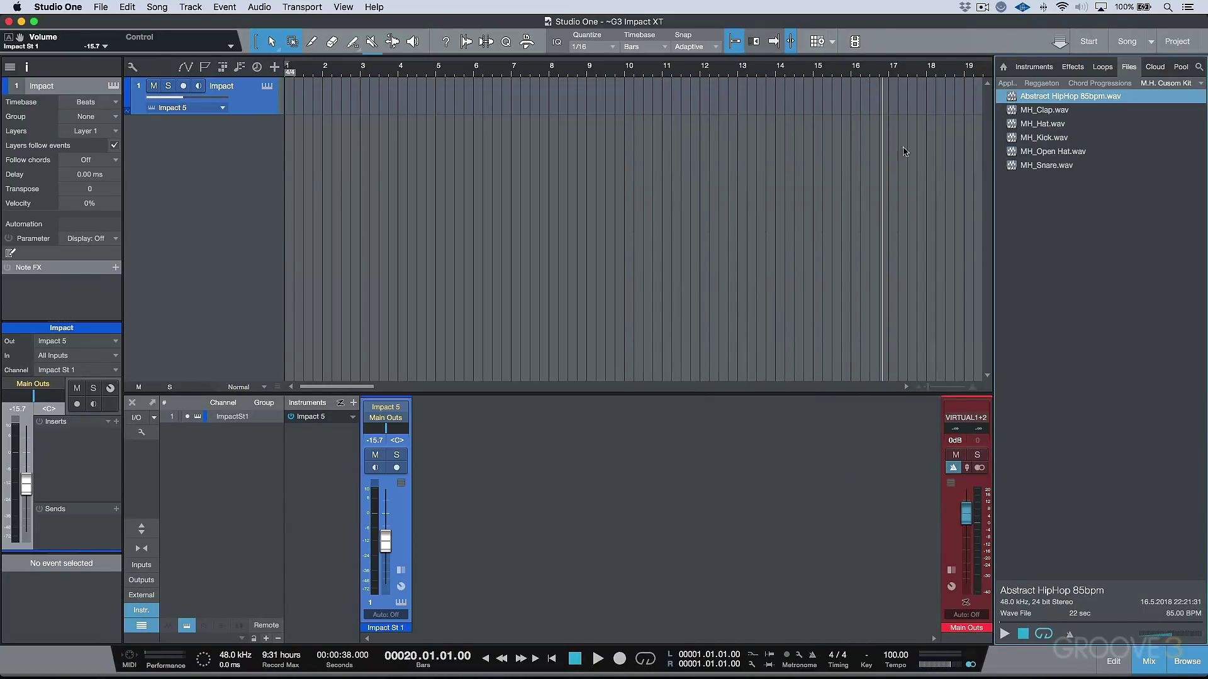
left_click(1066, 88)
left_click(1049, 87)
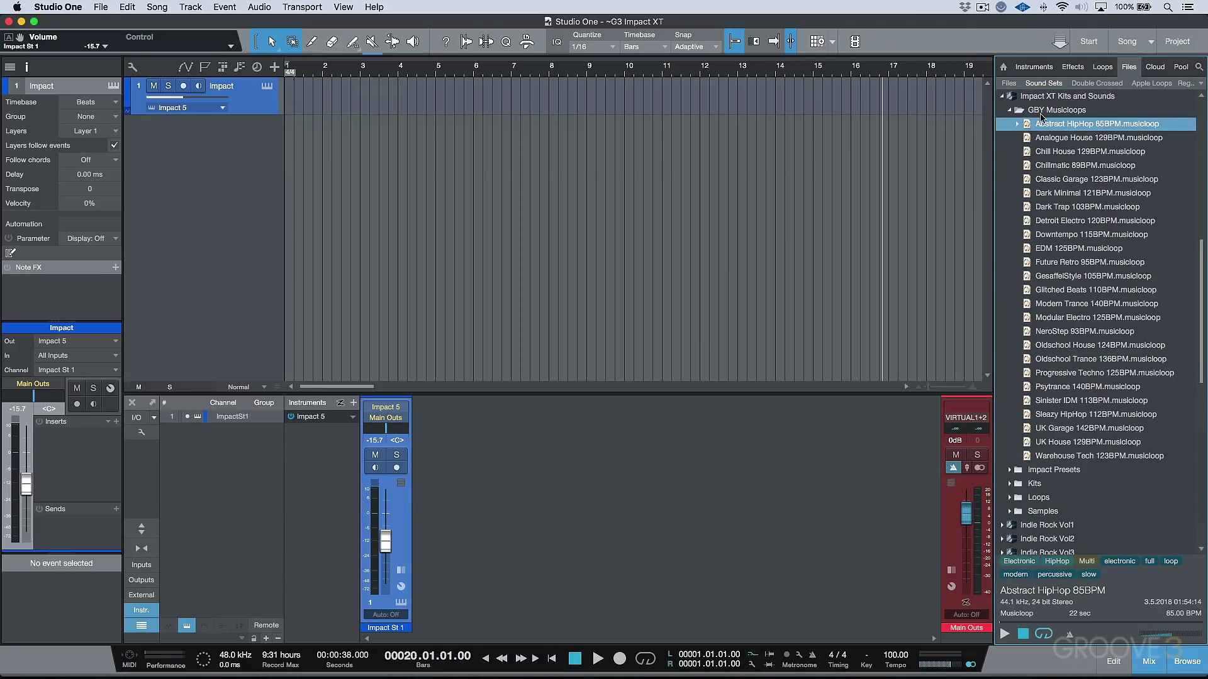
left_click(1003, 111)
left_click(1003, 98)
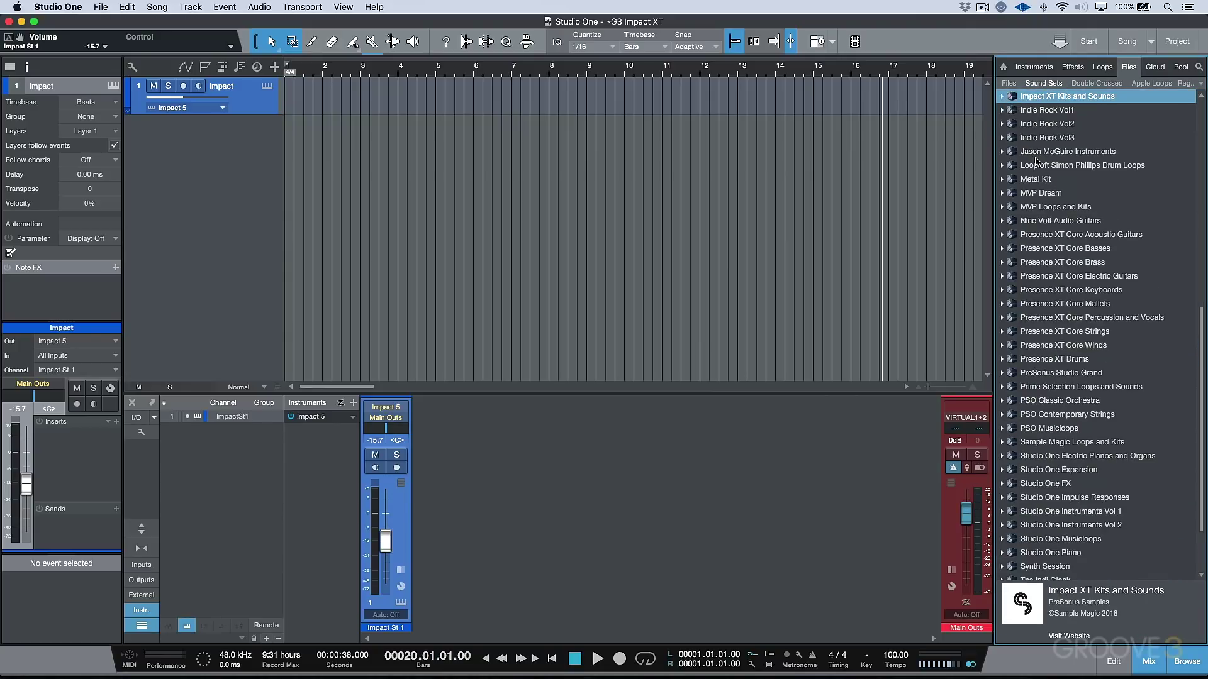
scroll(1036, 160, "up", 4)
scroll(1036, 125, "down", 4)
left_click(1002, 97)
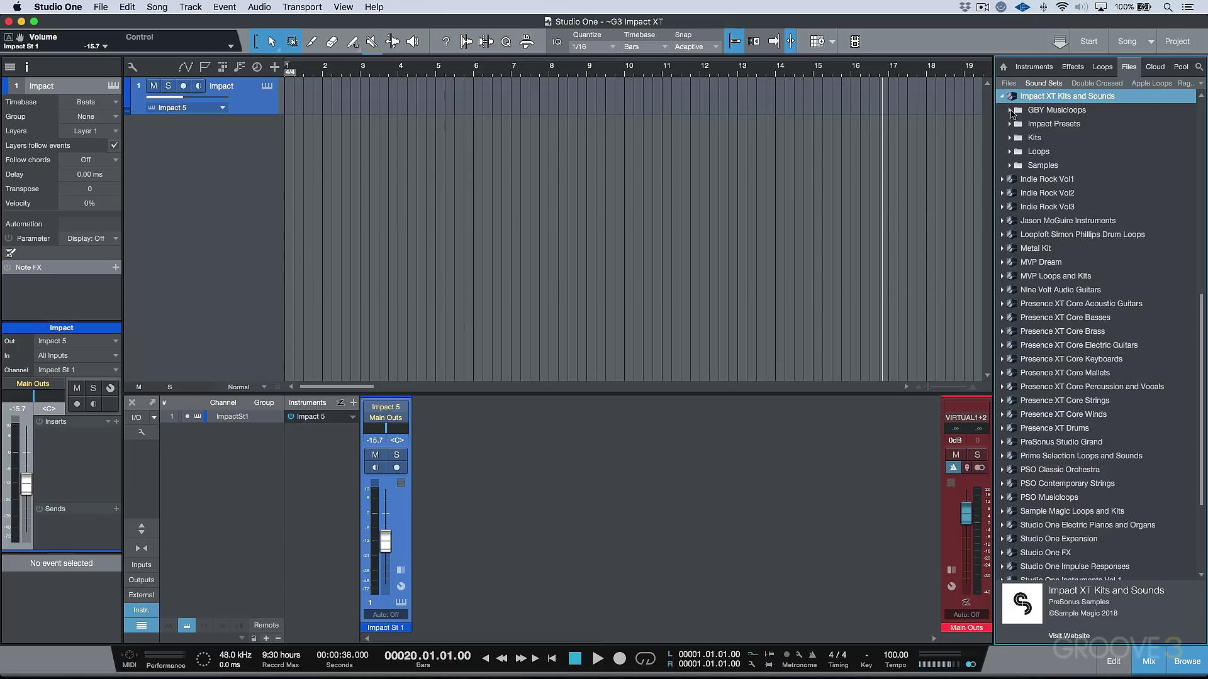
left_click(1009, 111)
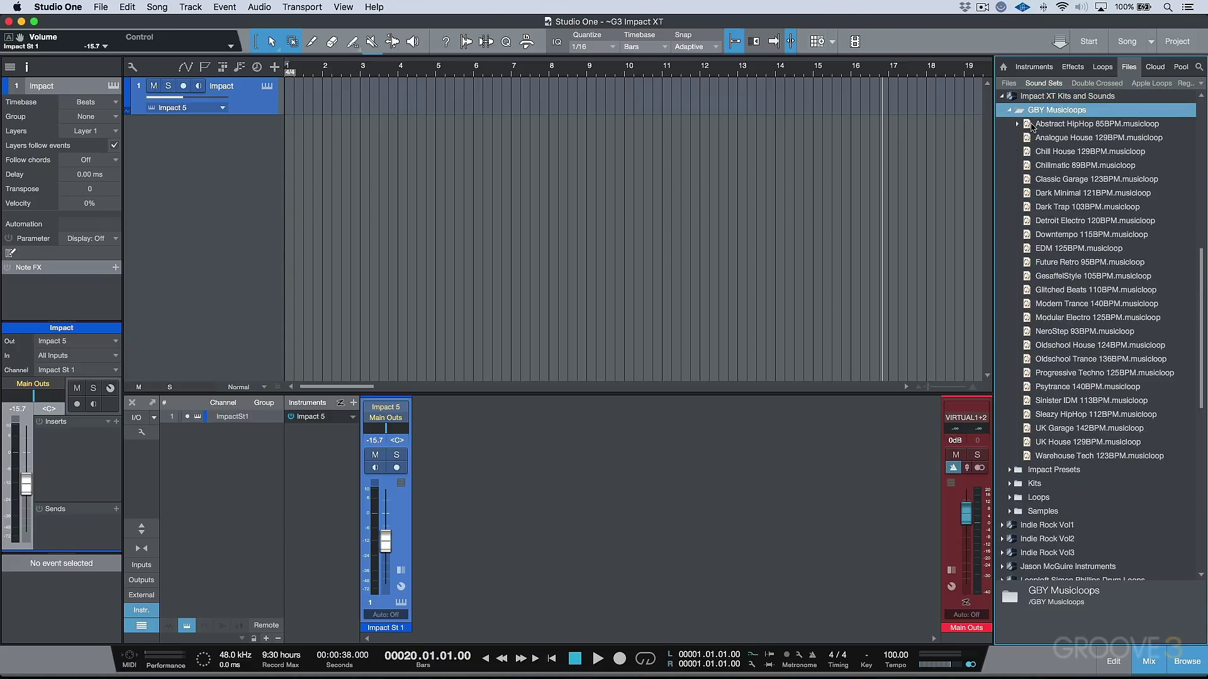
left_click(1031, 126)
Drop the Abstract HipHop 85BPM musicloop as a new track, solo it, and open its Impact XT with F11
left_click_drag(836, 151, 352, 168)
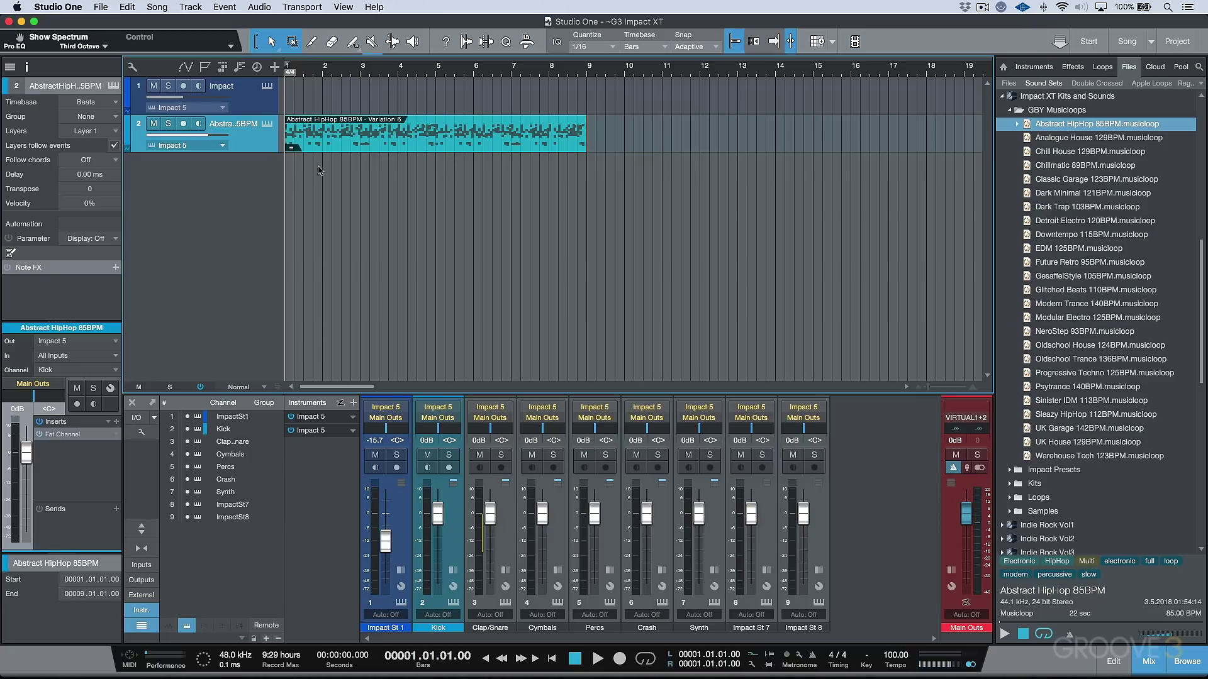
left_click(168, 123)
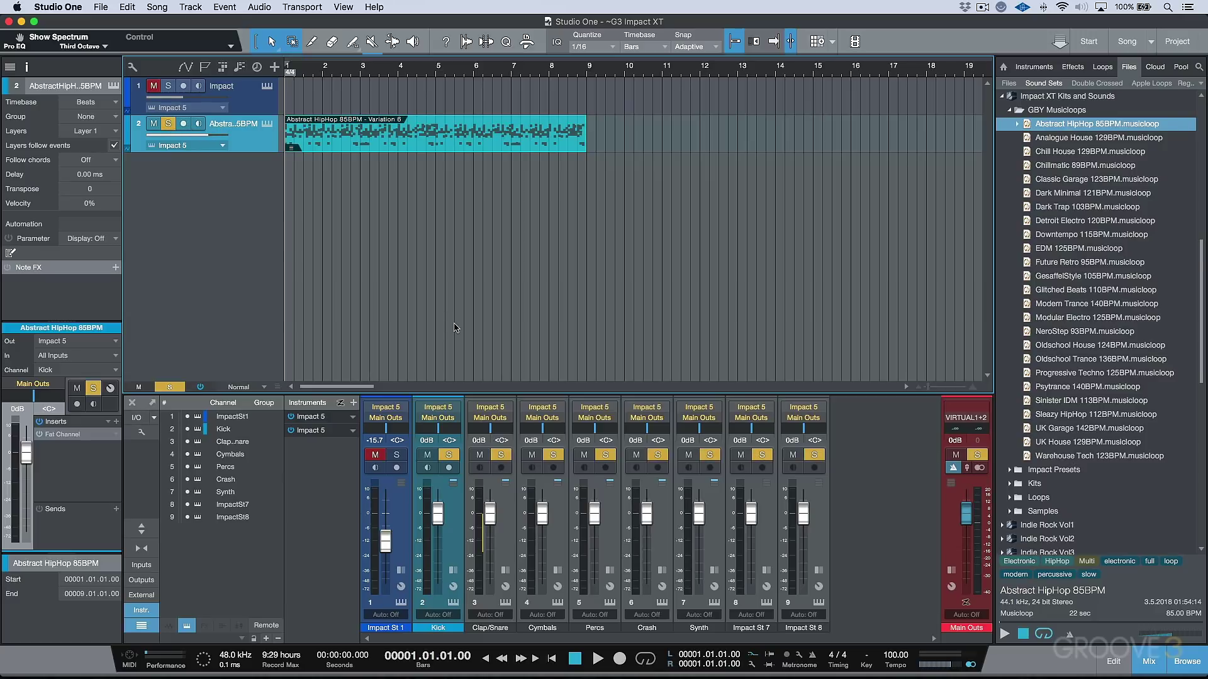
key("F11")
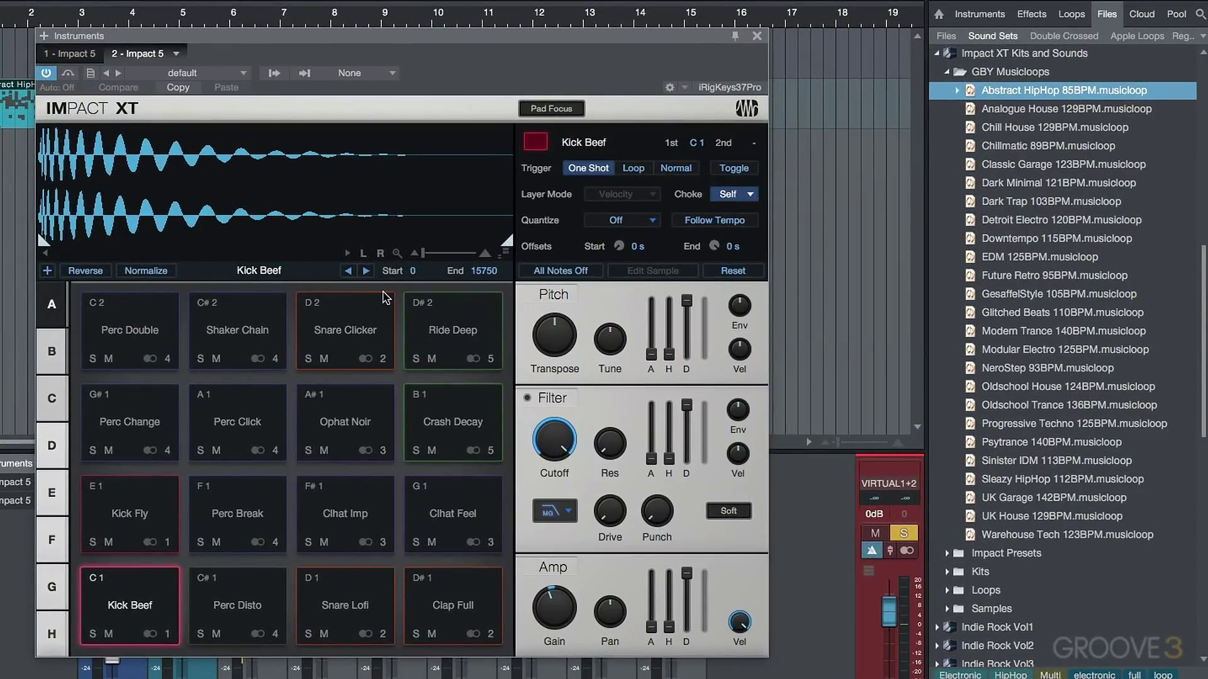
Audition the first bank's pads: Kick Beef, Perc Disto, Snare Lofi, Clap Full, Kick Fly, Perc Break, hi-hats, Crash Decay, Ophat Noir, Perc Change
double_click(1003, 55)
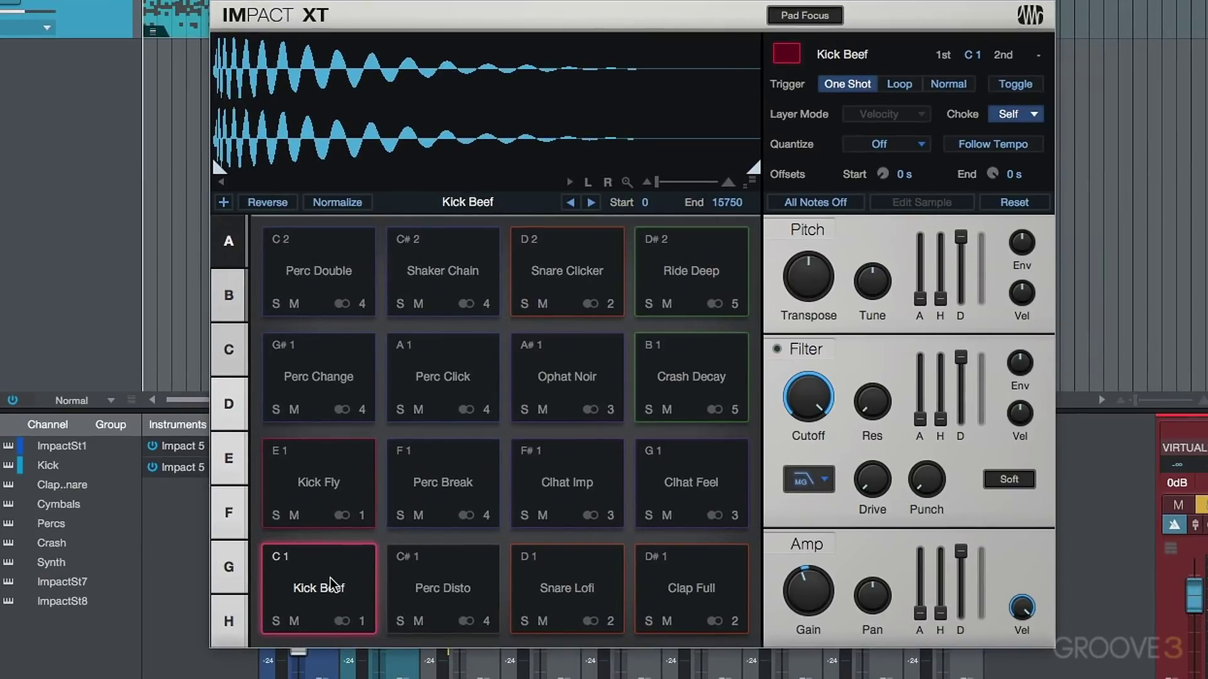
left_click(140, 597)
left_click(468, 601)
left_click(566, 591)
left_click(664, 582)
left_click(352, 481)
left_click(426, 480)
left_click(620, 482)
left_click(648, 472)
left_click(685, 371)
left_click(560, 371)
left_click(318, 384)
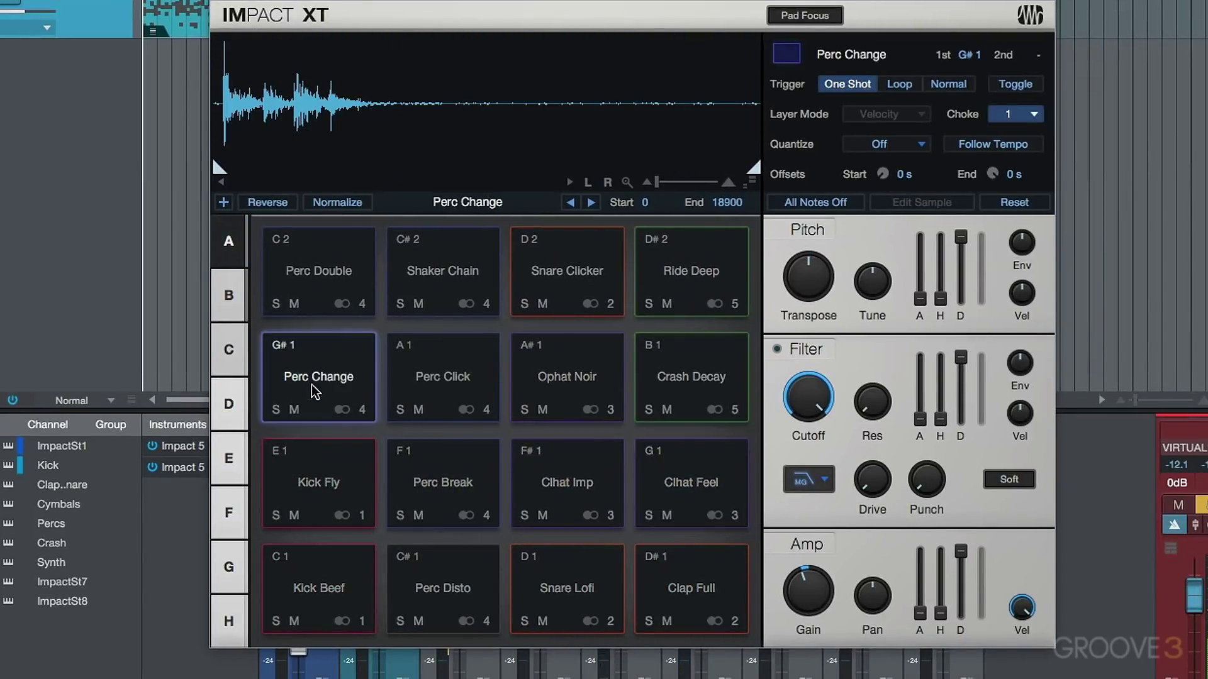
In the next pad bank, play Fxlp 90 Camp, Fxlp 90 Lofic and Fxlp 90 Quiet
left_click(230, 299)
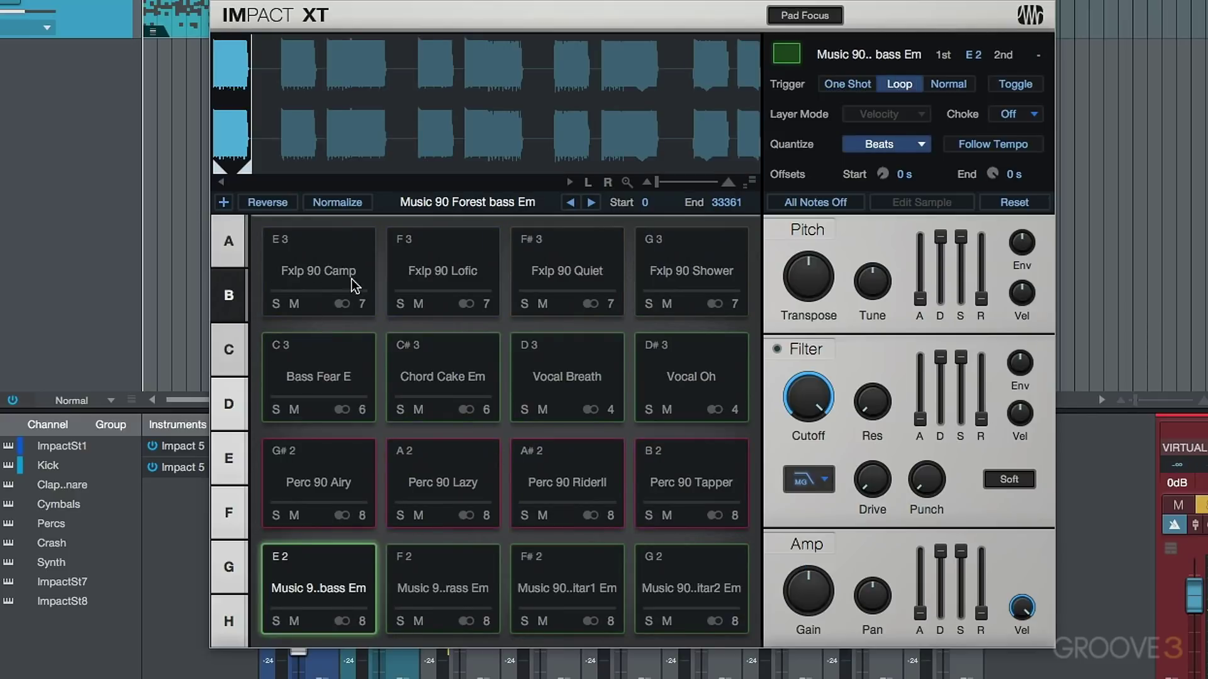
left_click(323, 258)
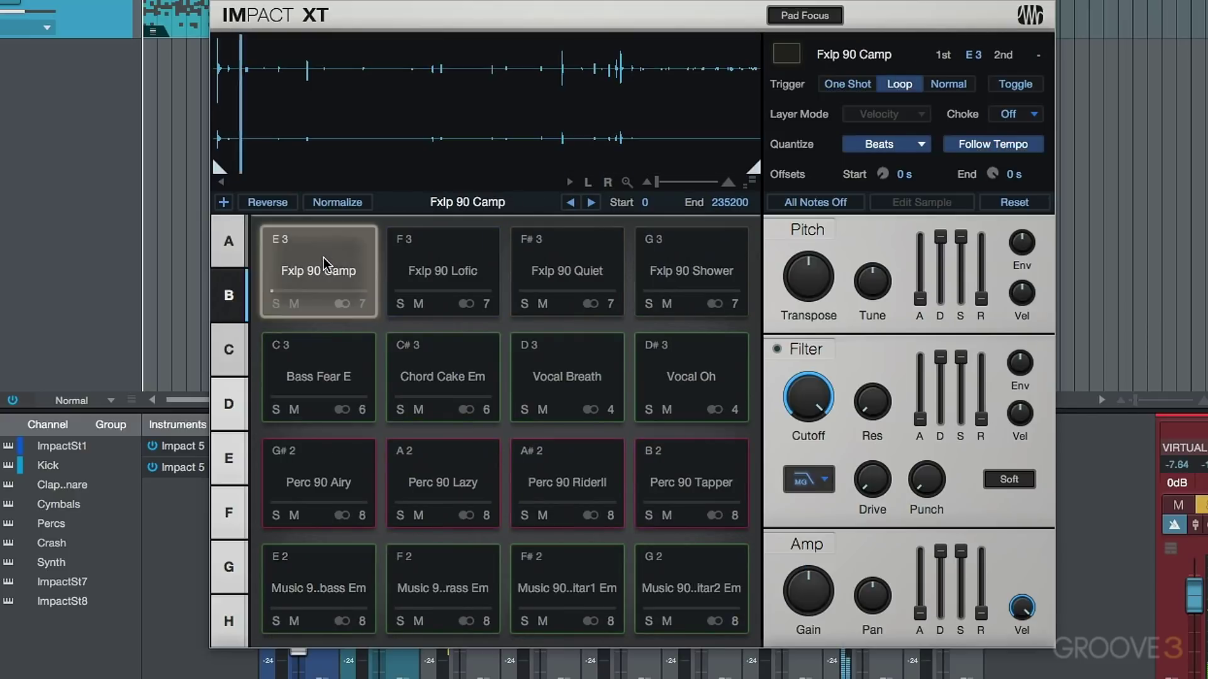
left_click(454, 270)
left_click(566, 271)
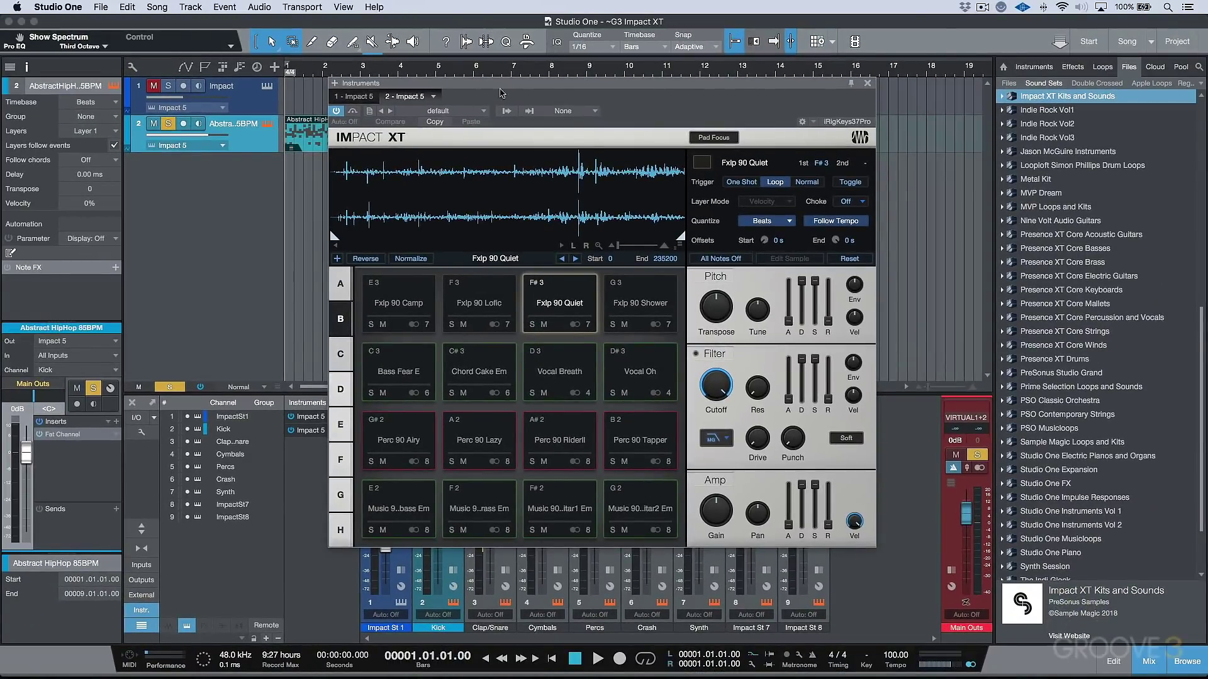
Loop bars 1–9 around the event, close the instrument, and lower channels 2–9 to -5.6 dB
left_click_drag(501, 93, 475, 185)
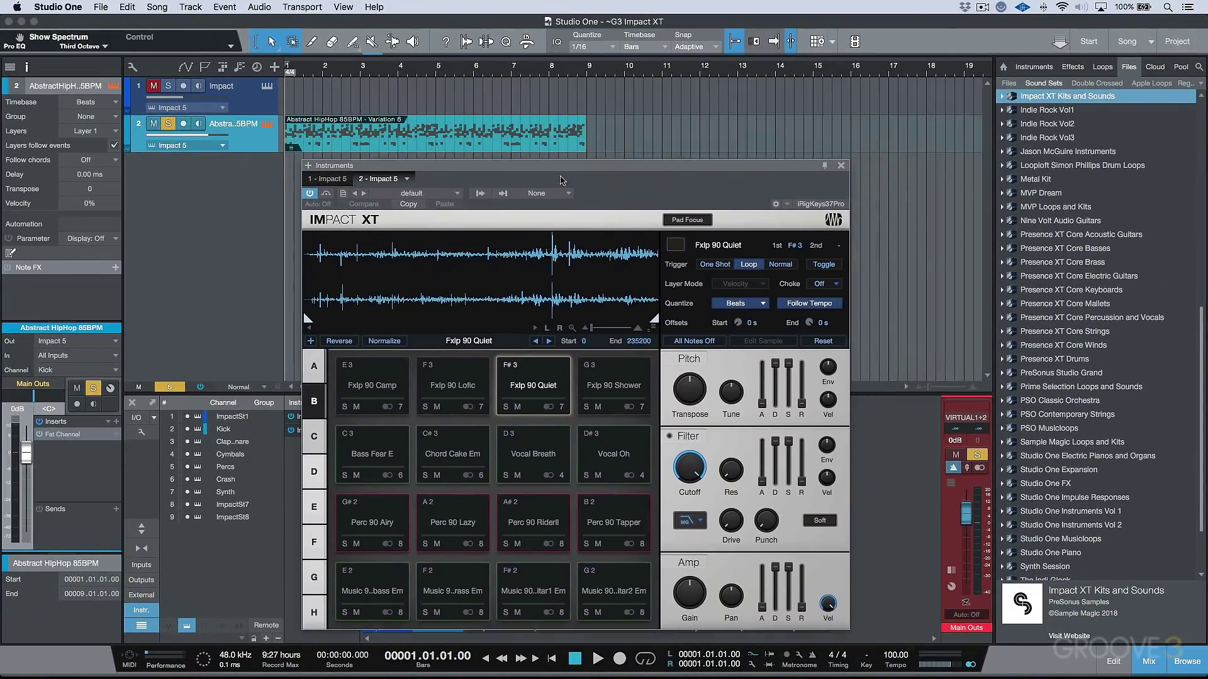
key("p")
key("z")
key("F11")
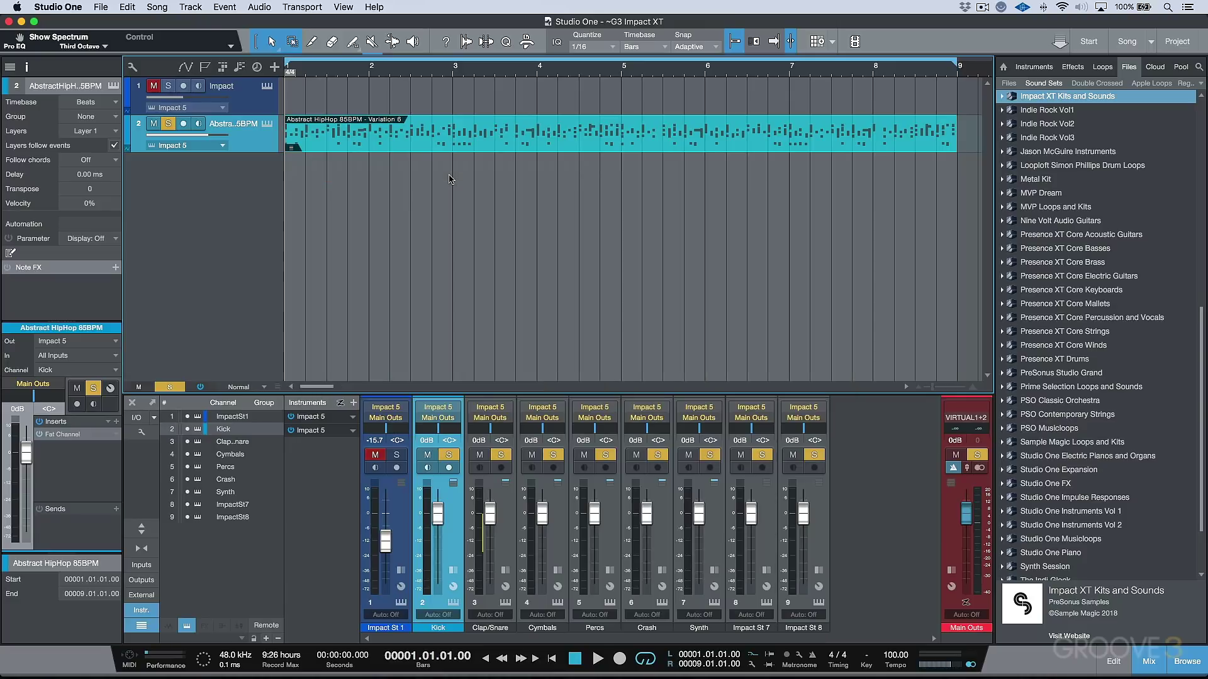
left_click(816, 528, "shift")
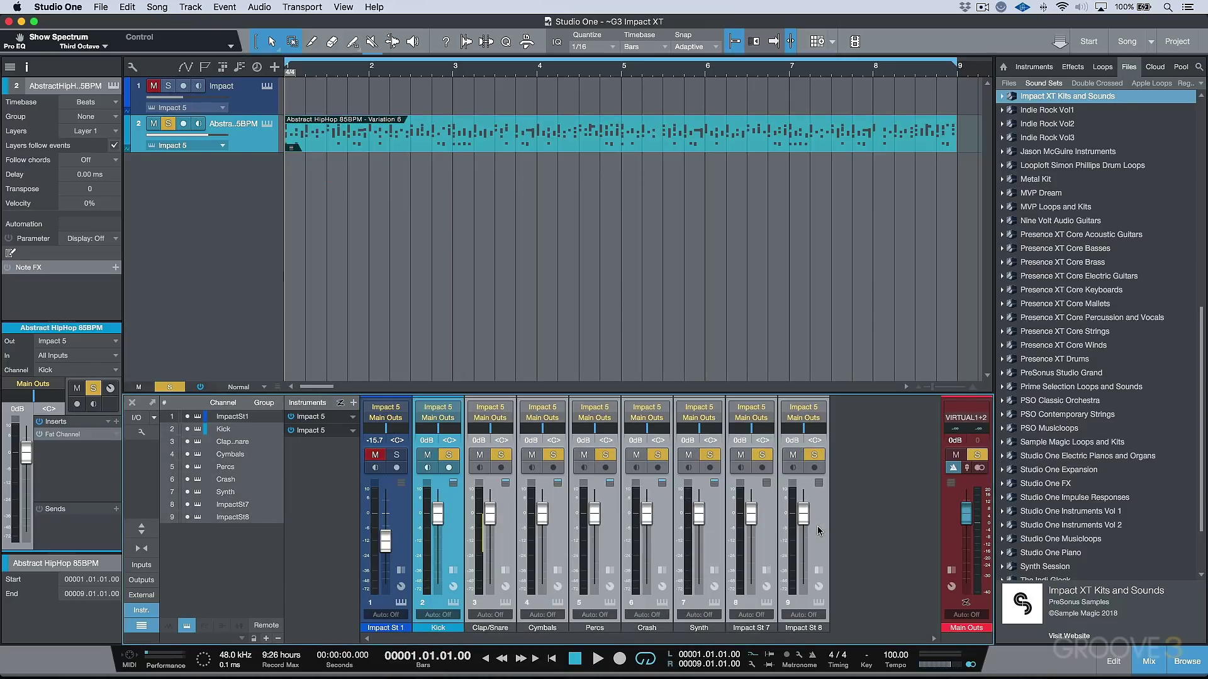
left_click_drag(804, 521, 810, 533)
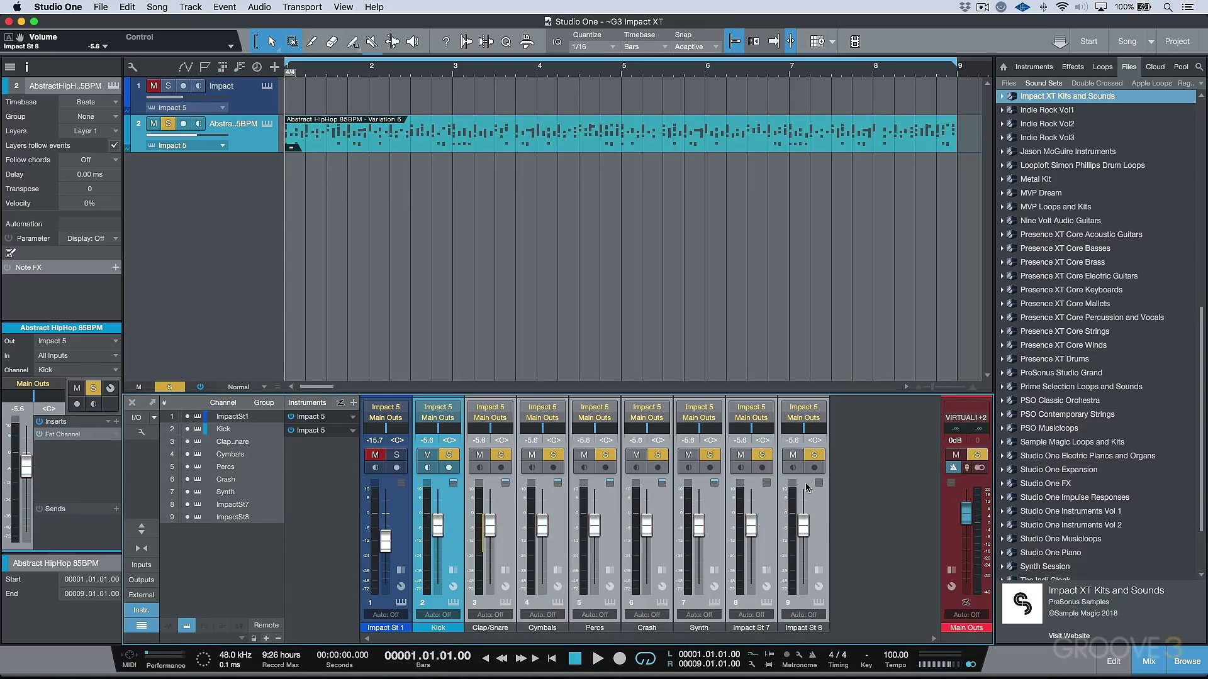
key("space")
key("space")
Set the song tempo to 85 and play the pattern through, then stop
left_click(893, 655)
type("85")
key("Return")
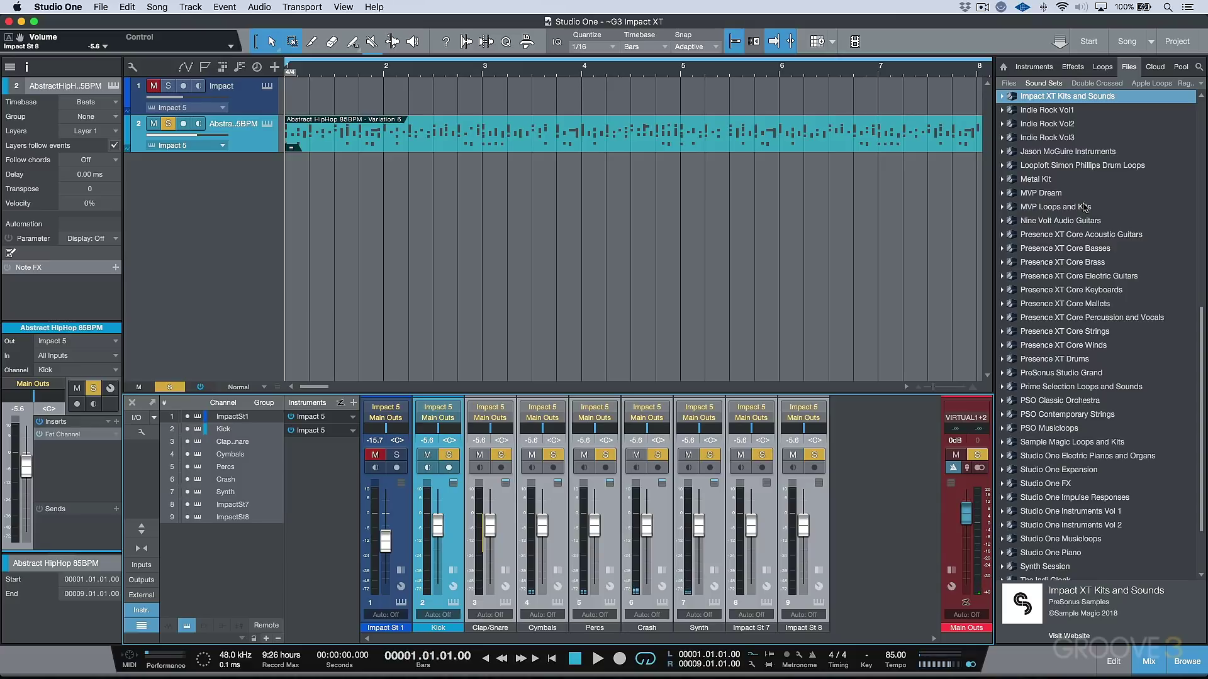
left_click(1003, 96)
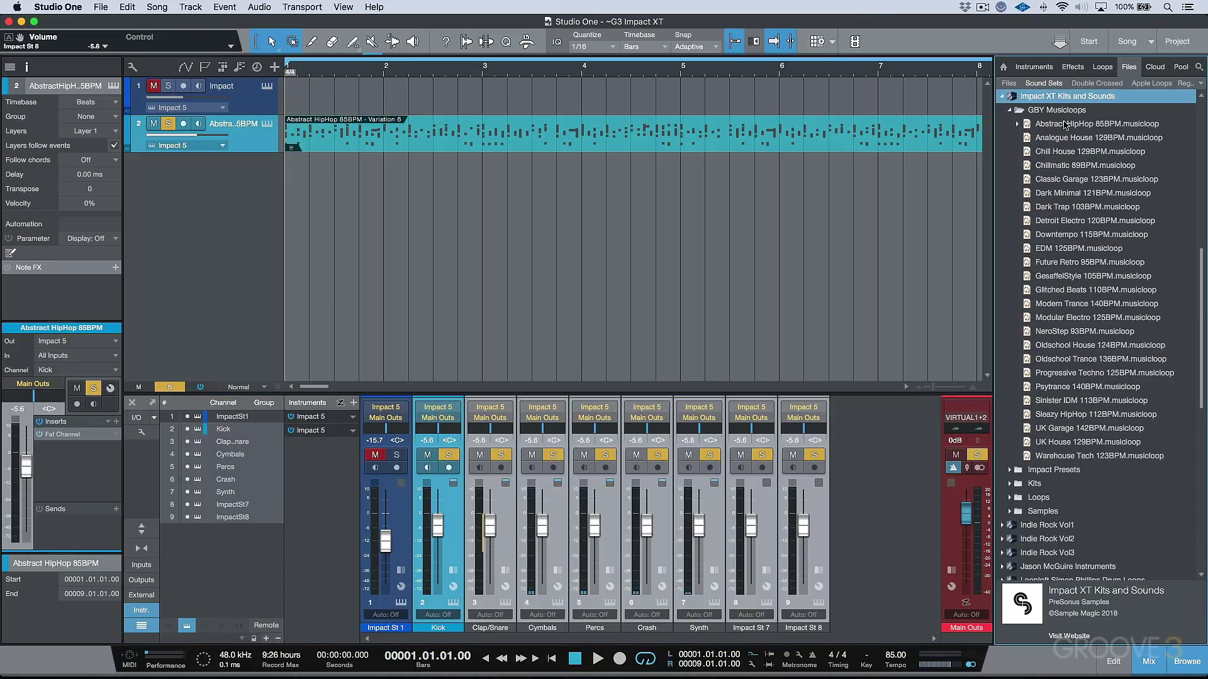
key("space")
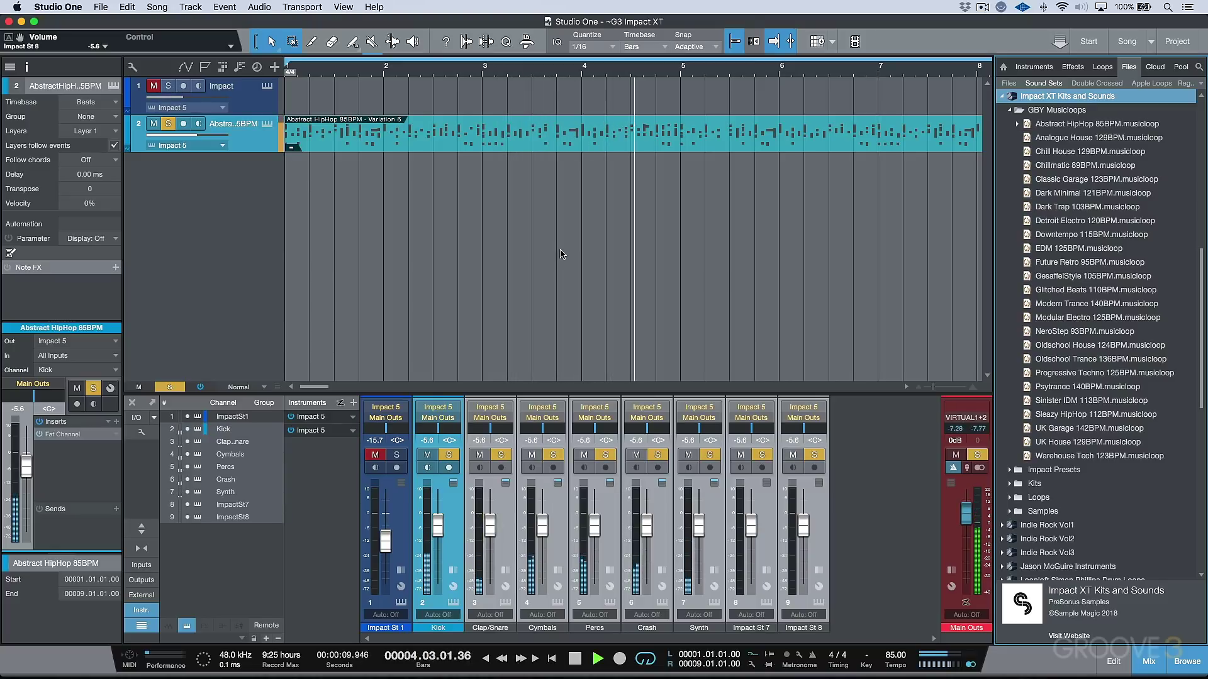
key("space")
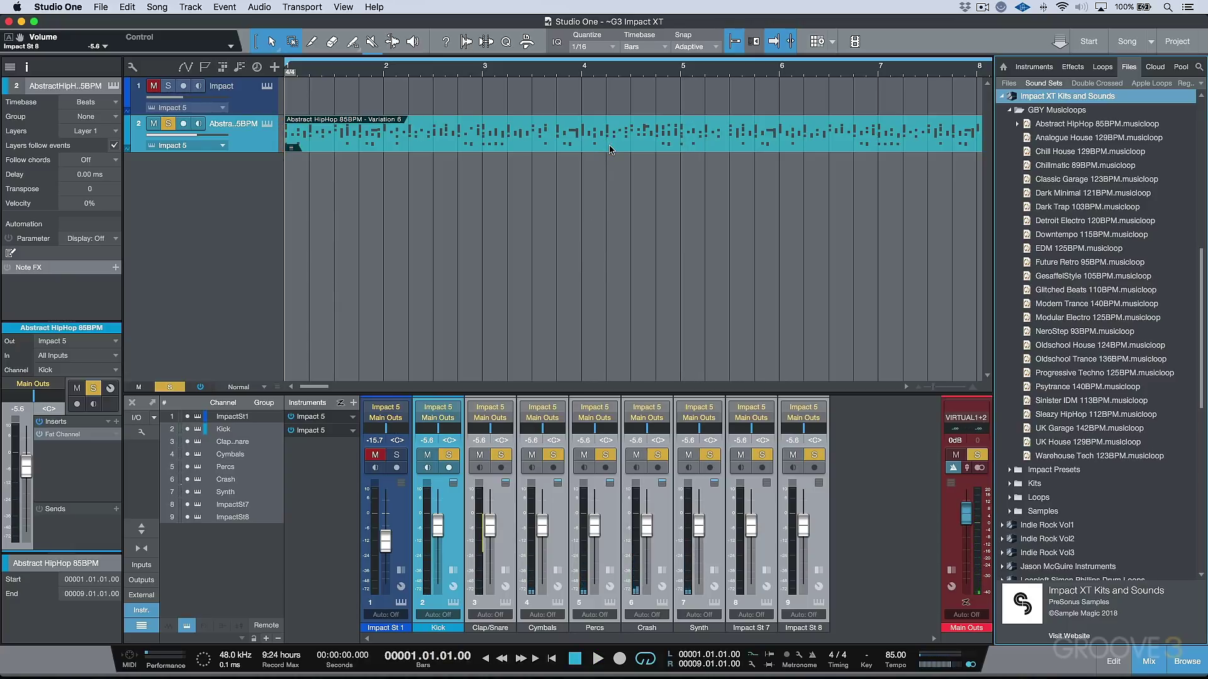
Inspect the Variation 6 pattern in an enlarged editor, close it, and unsolo track 2
double_click(573, 146)
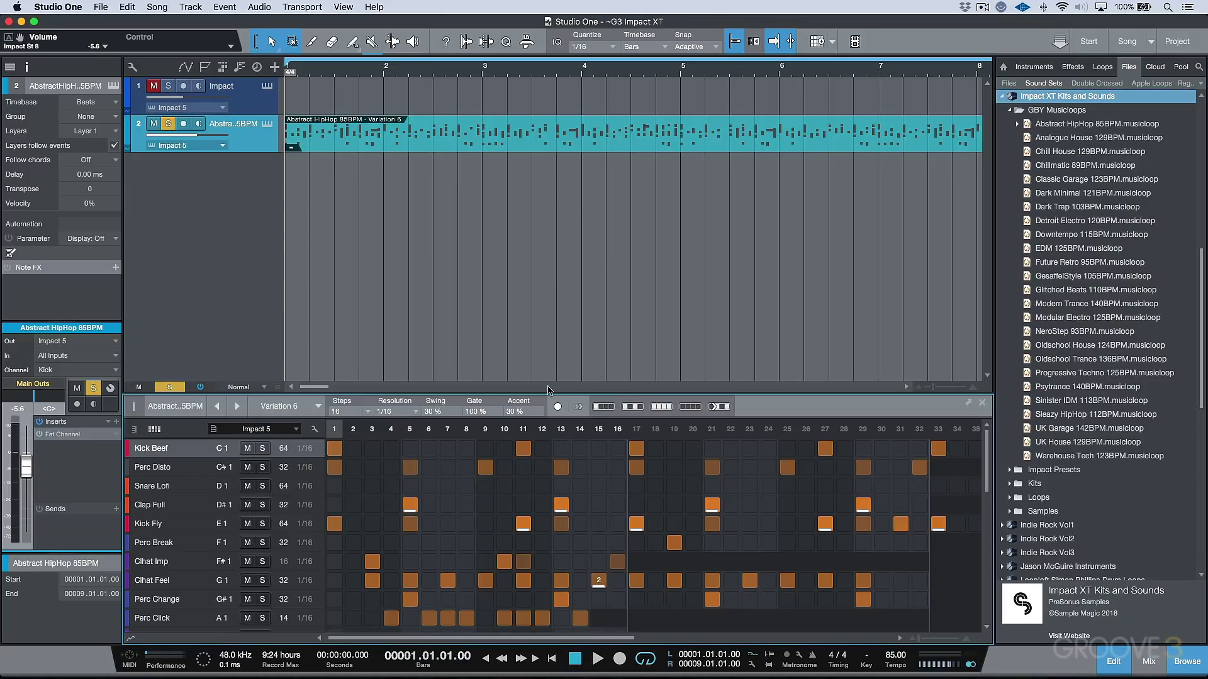
left_click_drag(547, 393, 548, 164)
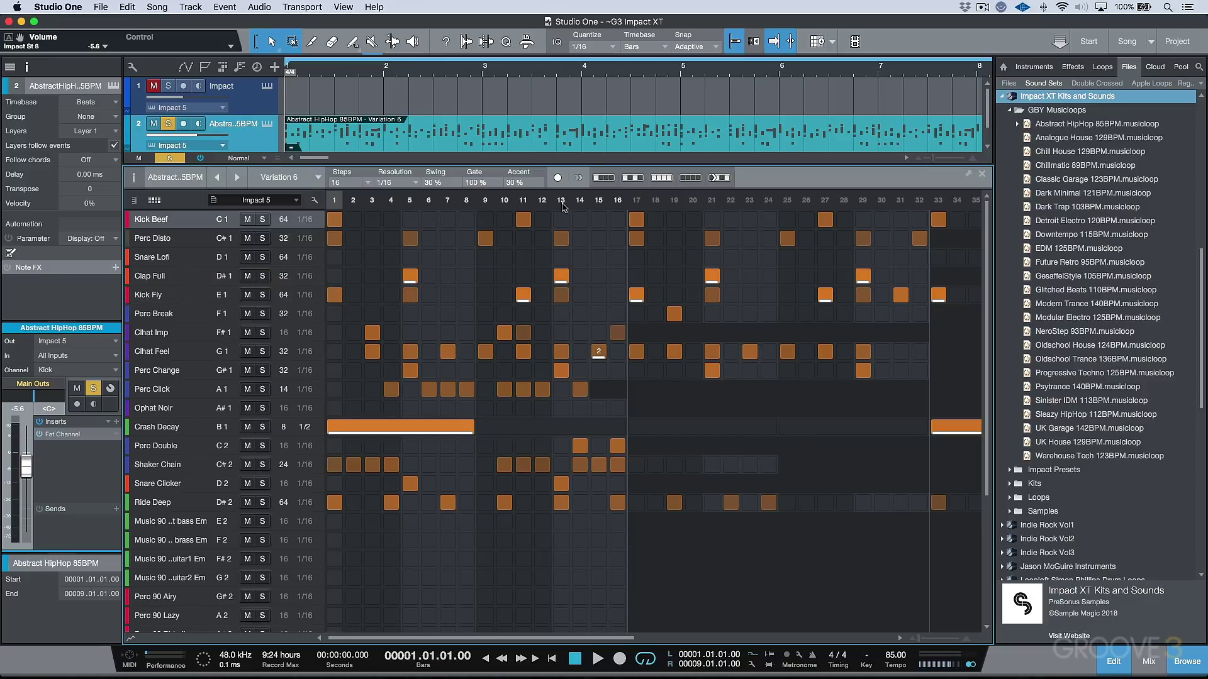
left_click(985, 174)
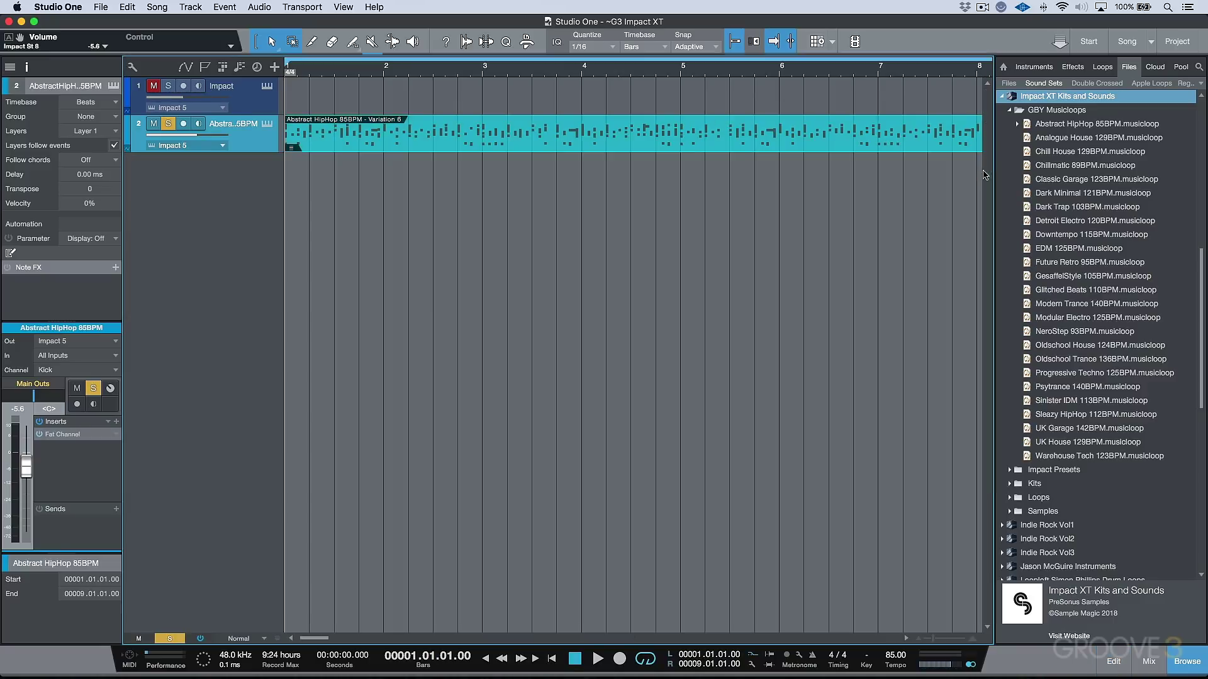
key("s")
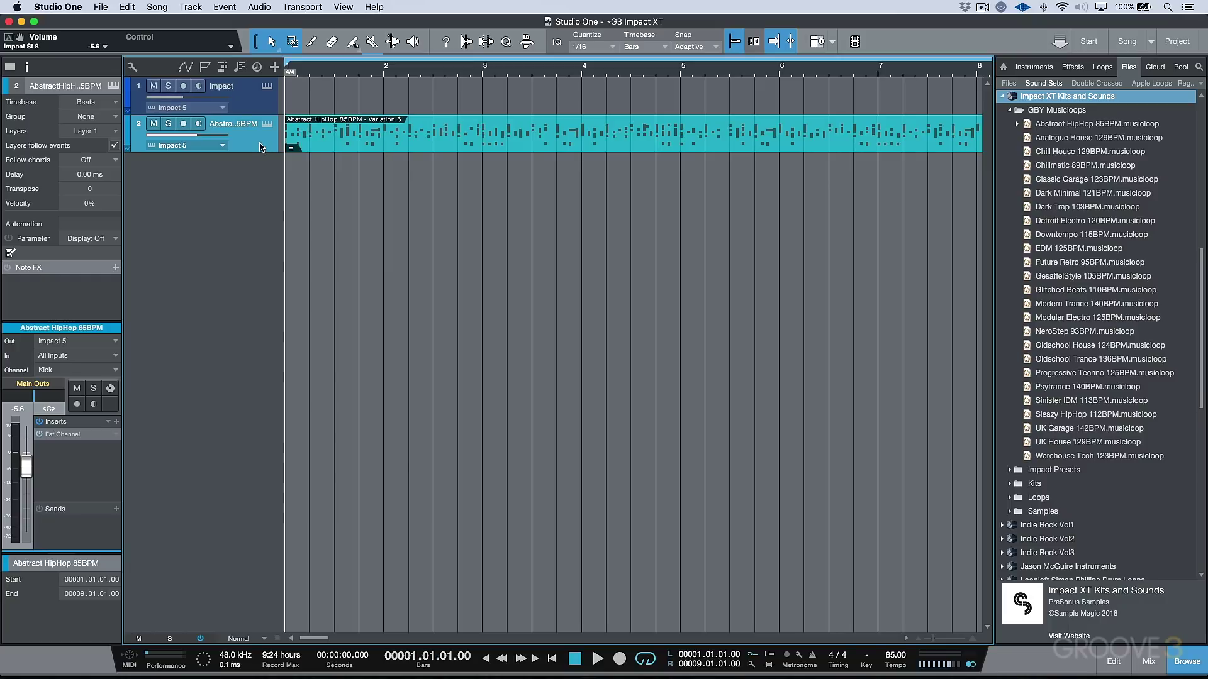
right_click(260, 147)
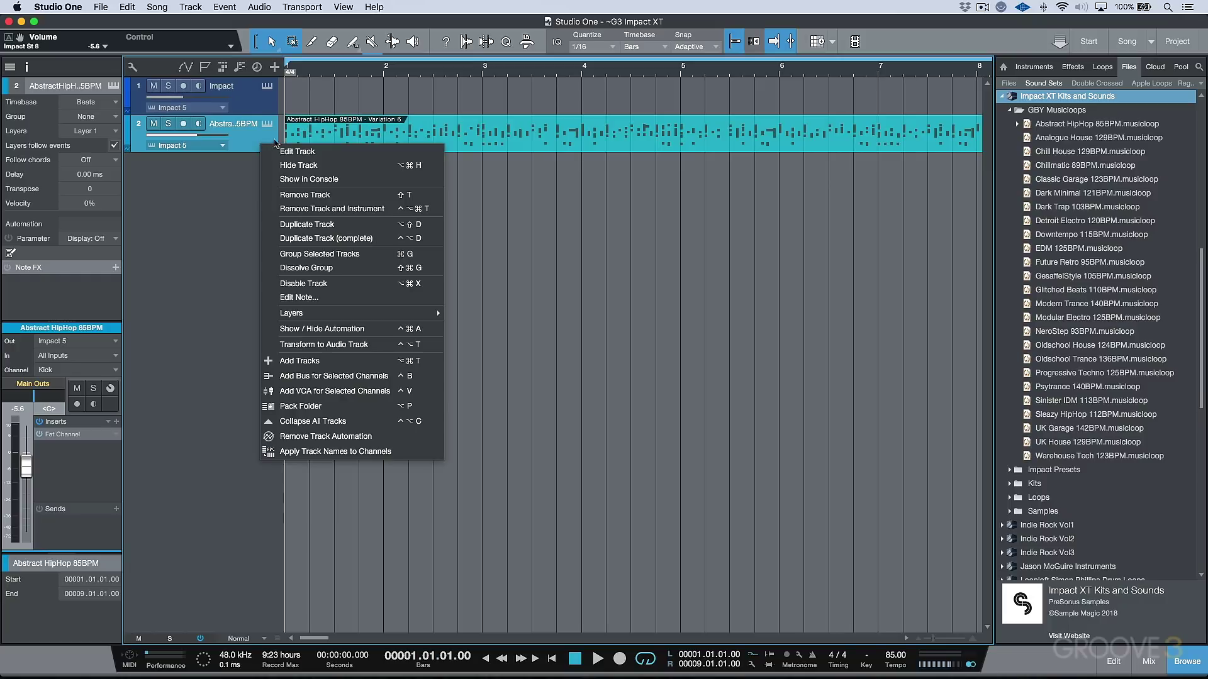
Remove the Abstract HipHop track with its instrument, then collapse GBY Musicloops and expand Impact Presets
left_click(347, 210)
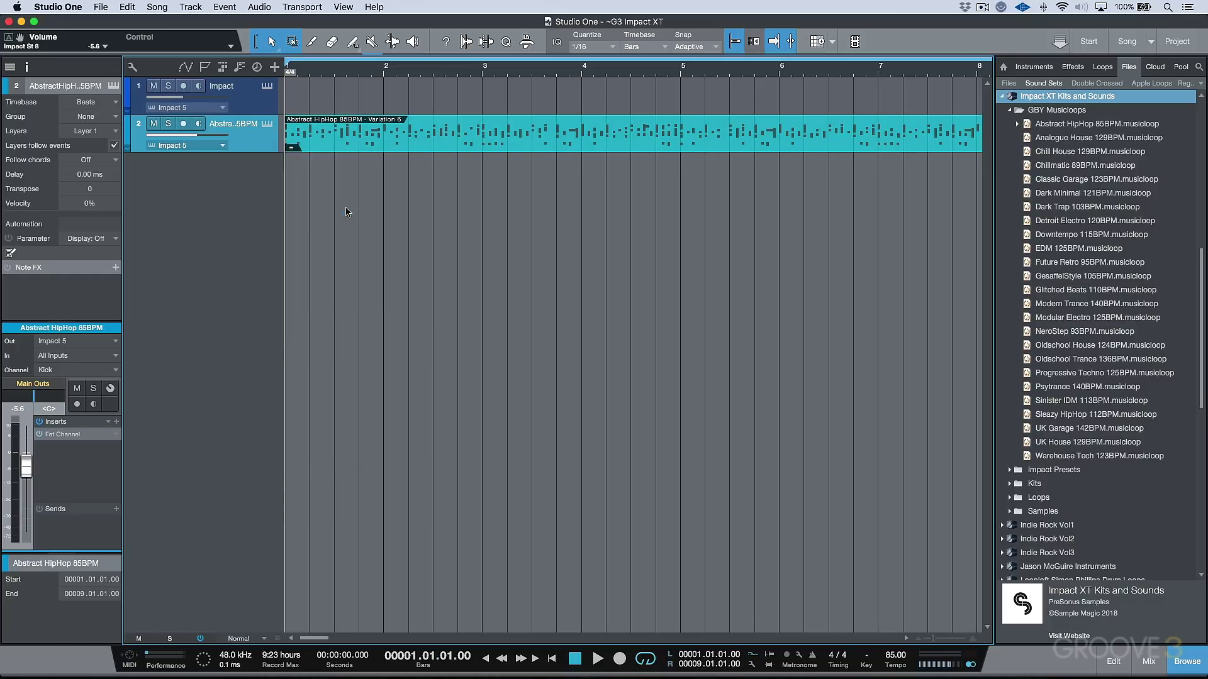
left_click(1010, 111)
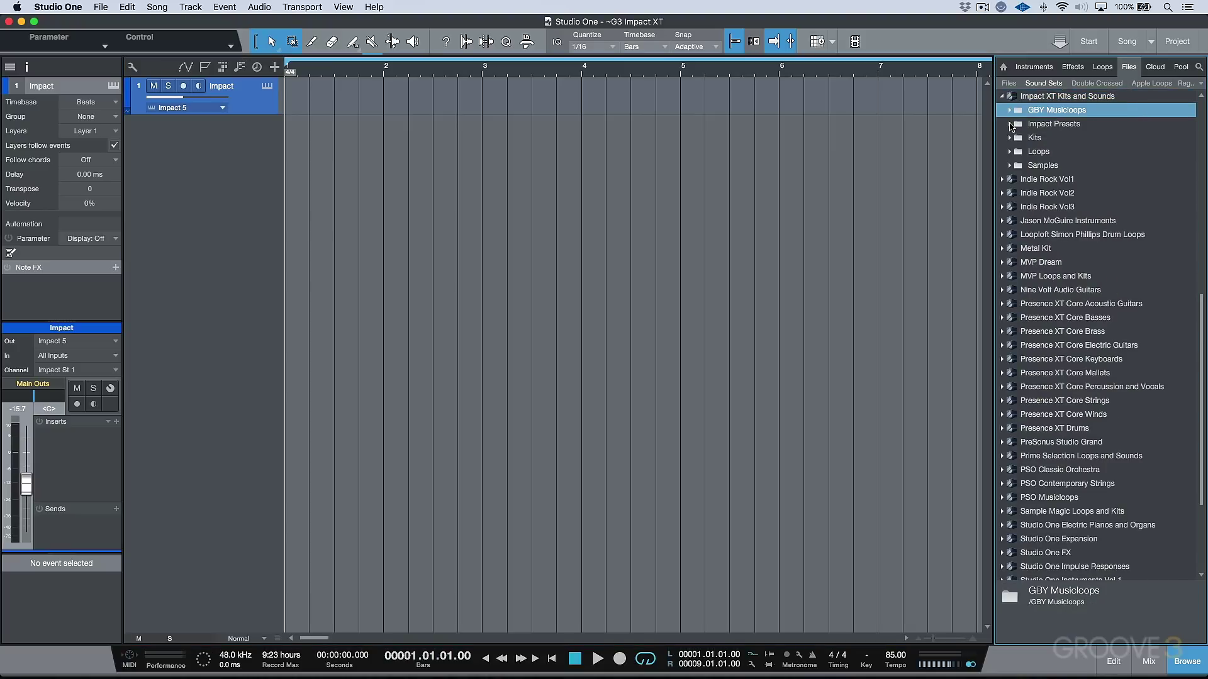
left_click(1010, 126)
scroll(1076, 272, "down", 5)
scroll(1076, 272, "up", 2)
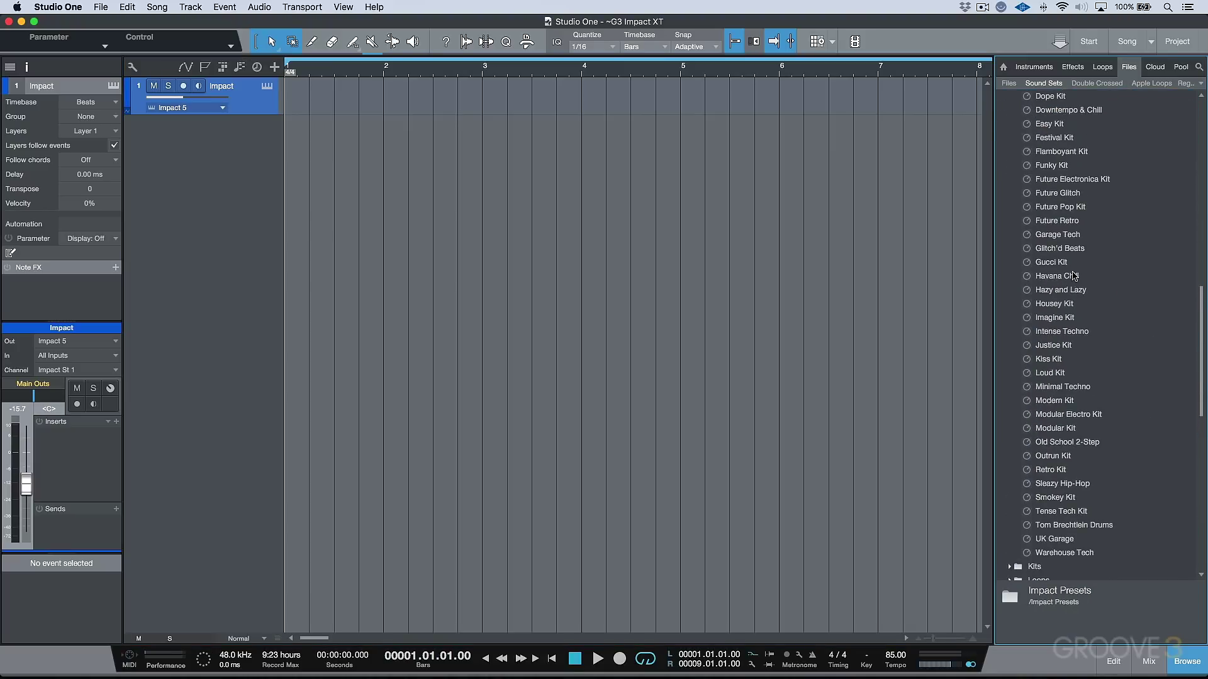
Load Future Pop Kit onto a new track at -5.2 dB and audition its Kick, Snare, Clap and Hat pads
left_click_drag(1028, 207, 561, 201)
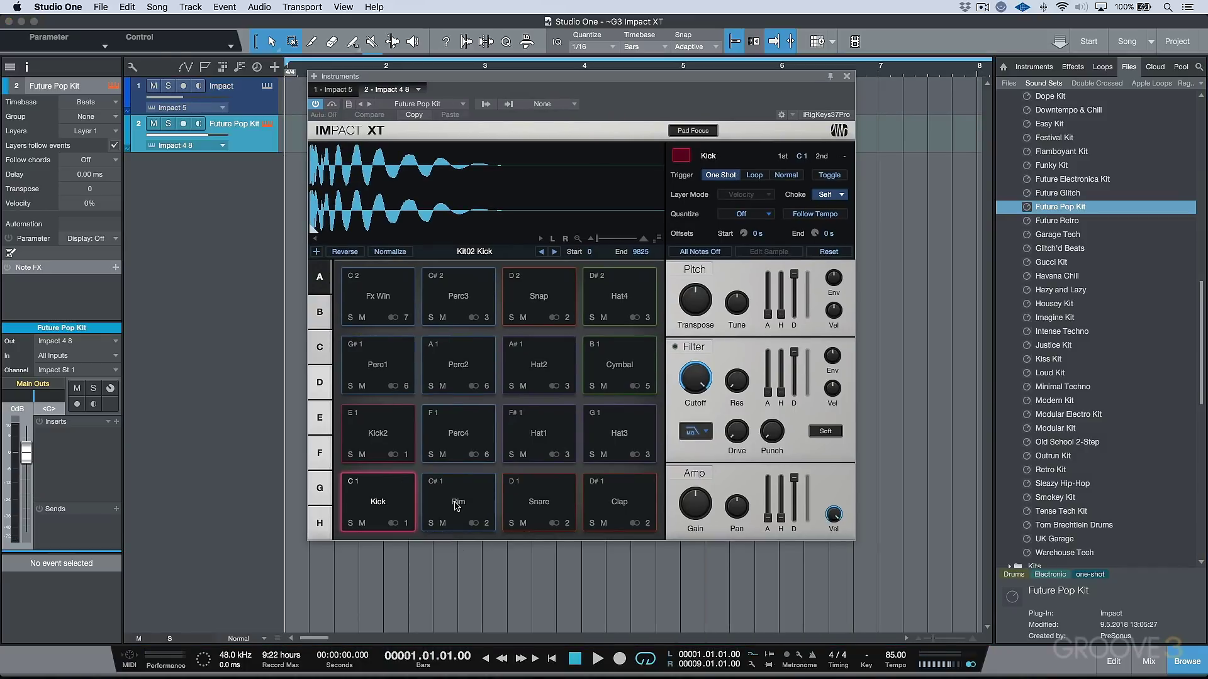
left_click_drag(28, 456, 27, 467)
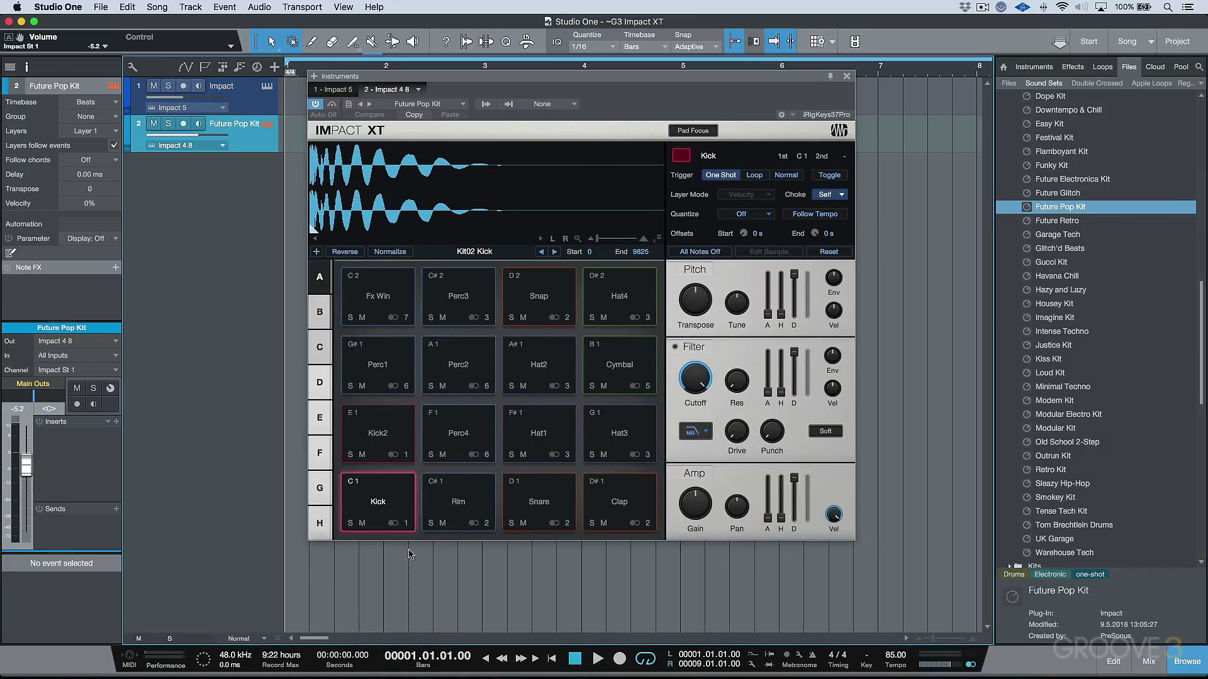
left_click(403, 503)
left_click(458, 503)
left_click(539, 503)
left_click(619, 503)
left_click(377, 434)
left_click(458, 434)
left_click(537, 436)
left_click(619, 434)
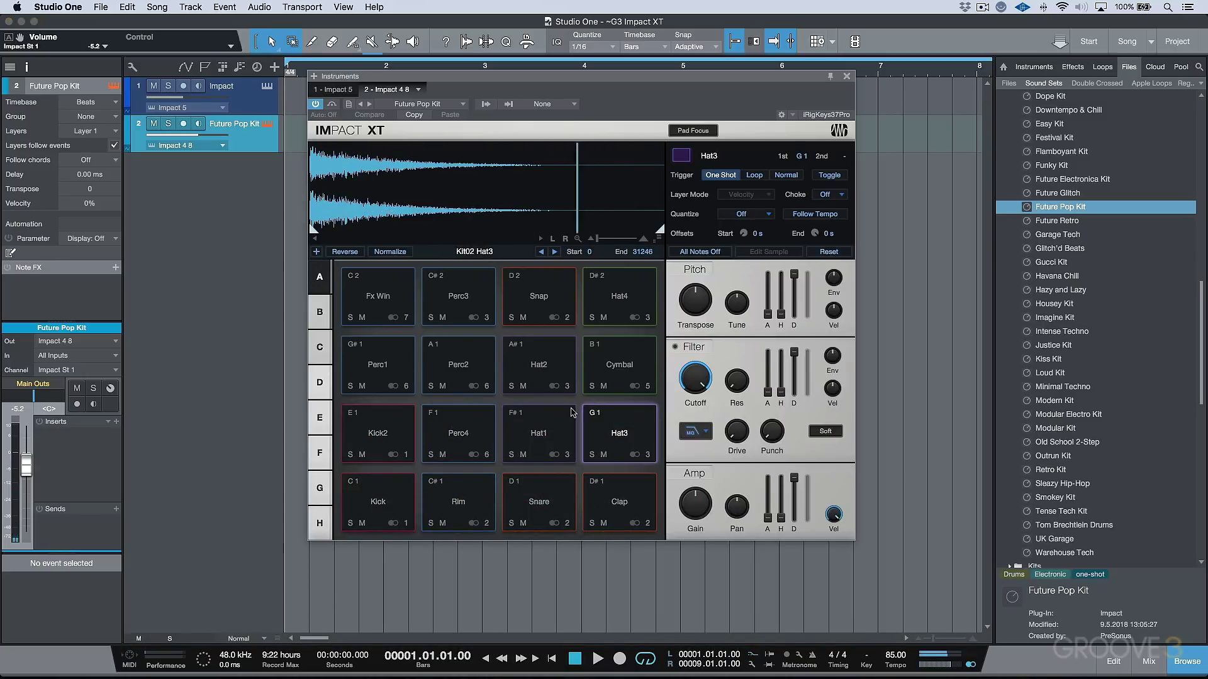
Browse pad banks B, C, D, G and H, finding loops in B and empty pads elsewhere
left_click(329, 311)
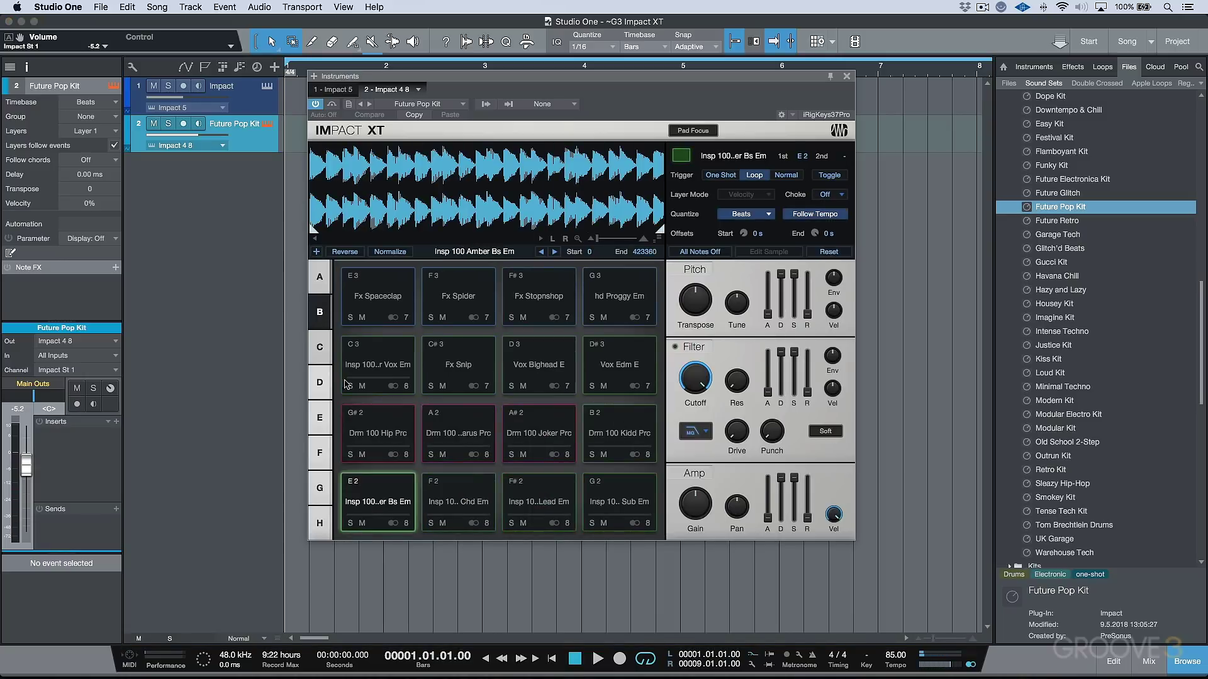
left_click(321, 347)
left_click(320, 383)
left_click(320, 348)
left_click(319, 312)
left_click(319, 286)
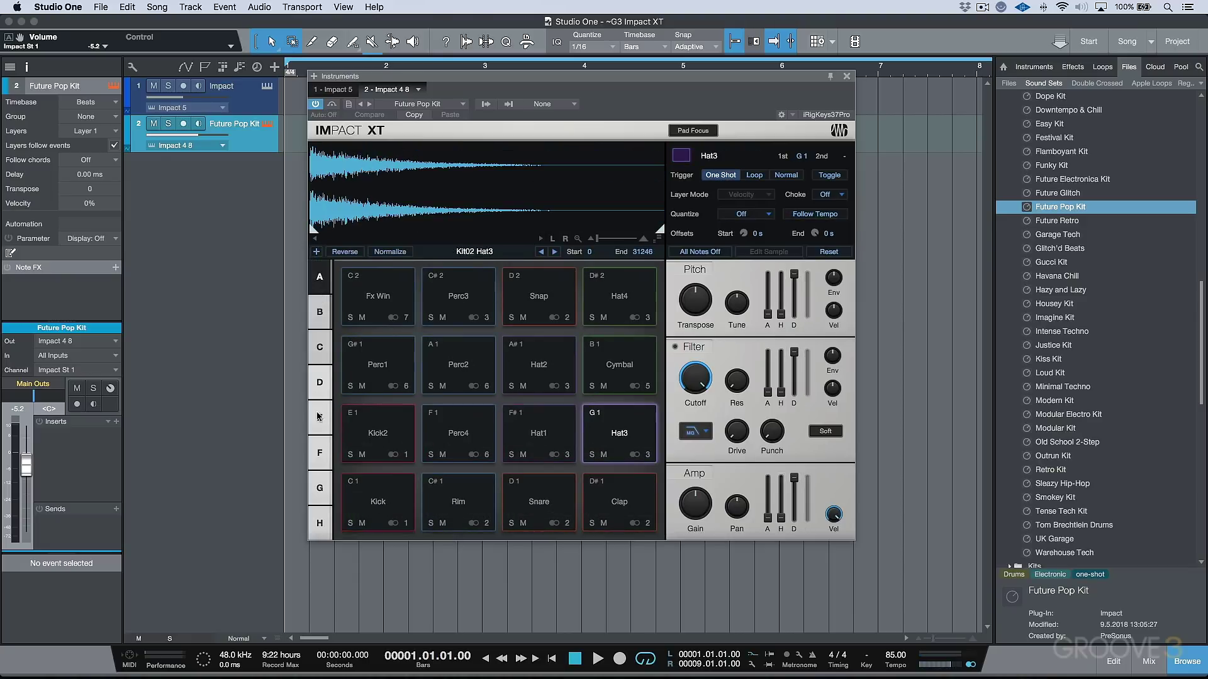
left_click(317, 487)
left_click(318, 519)
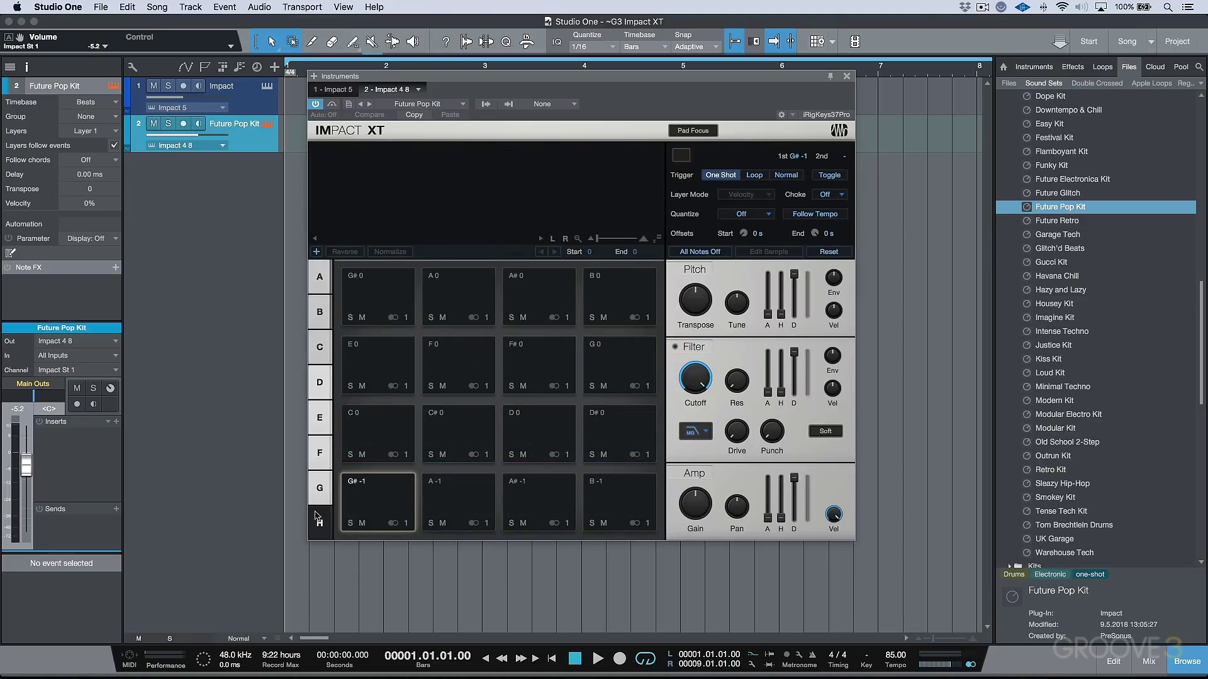
left_click(320, 284)
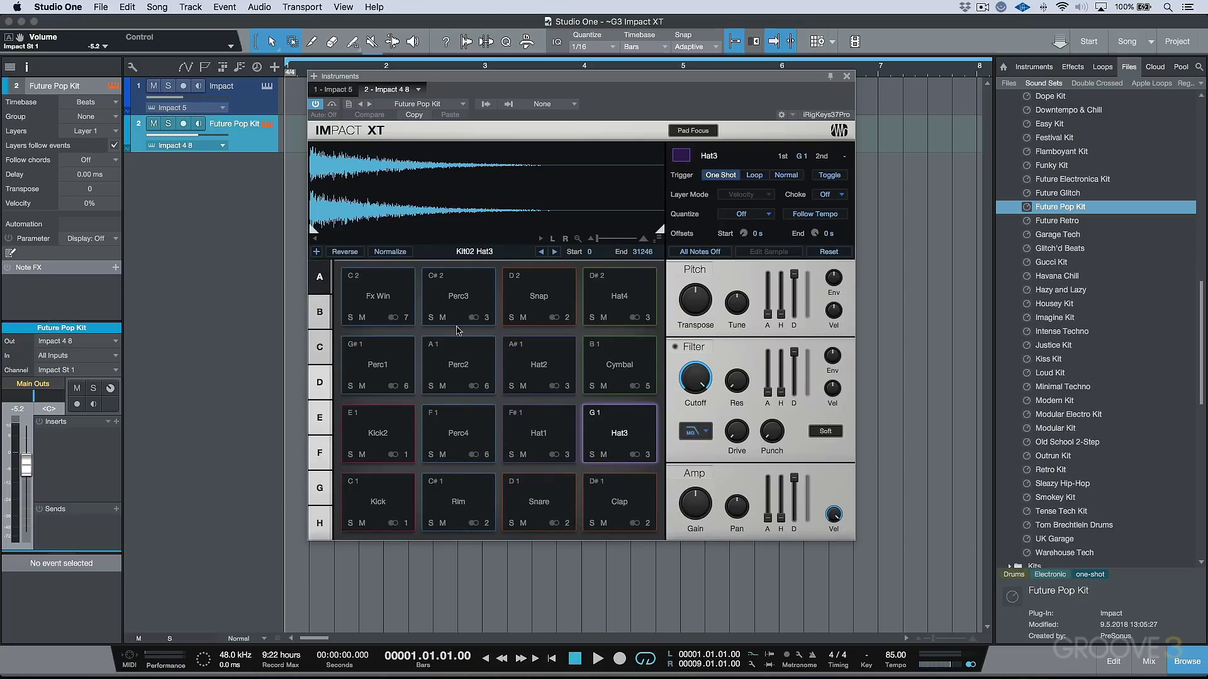
Recheck banks B through D, return to bank A and close the Future Pop Kit window
left_click(320, 314)
left_click(320, 352)
left_click(320, 387)
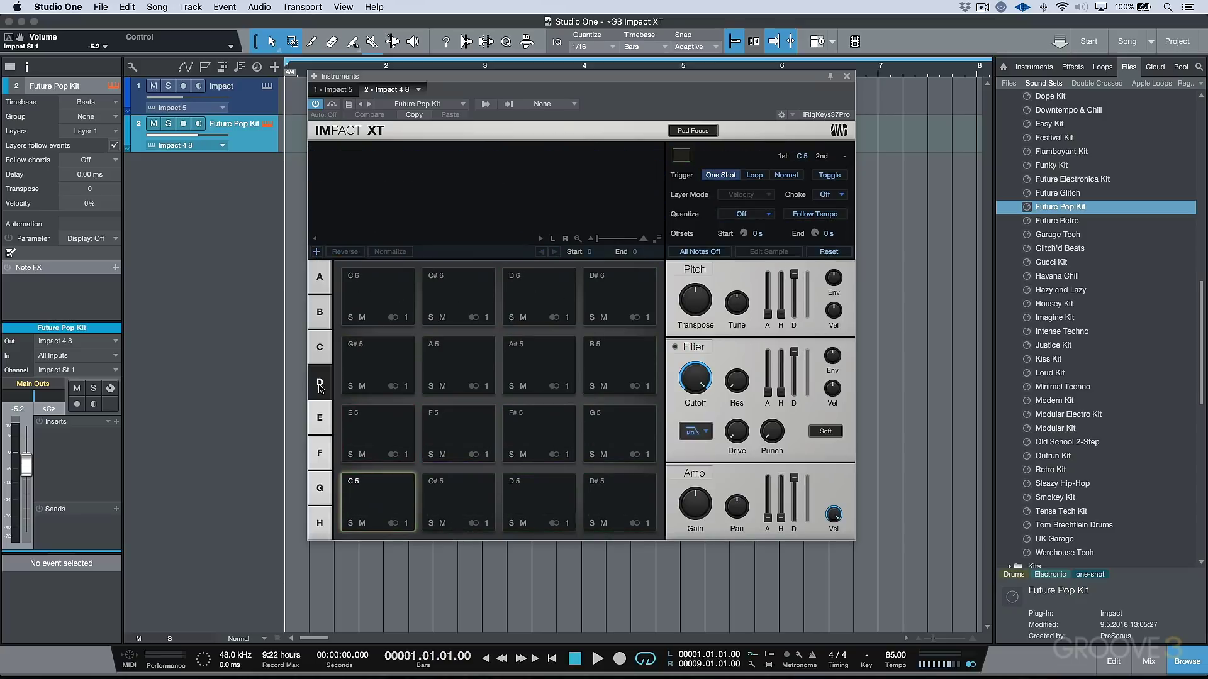
left_click(325, 284)
left_click(321, 320)
left_click(319, 348)
left_click(320, 321)
left_click(319, 278)
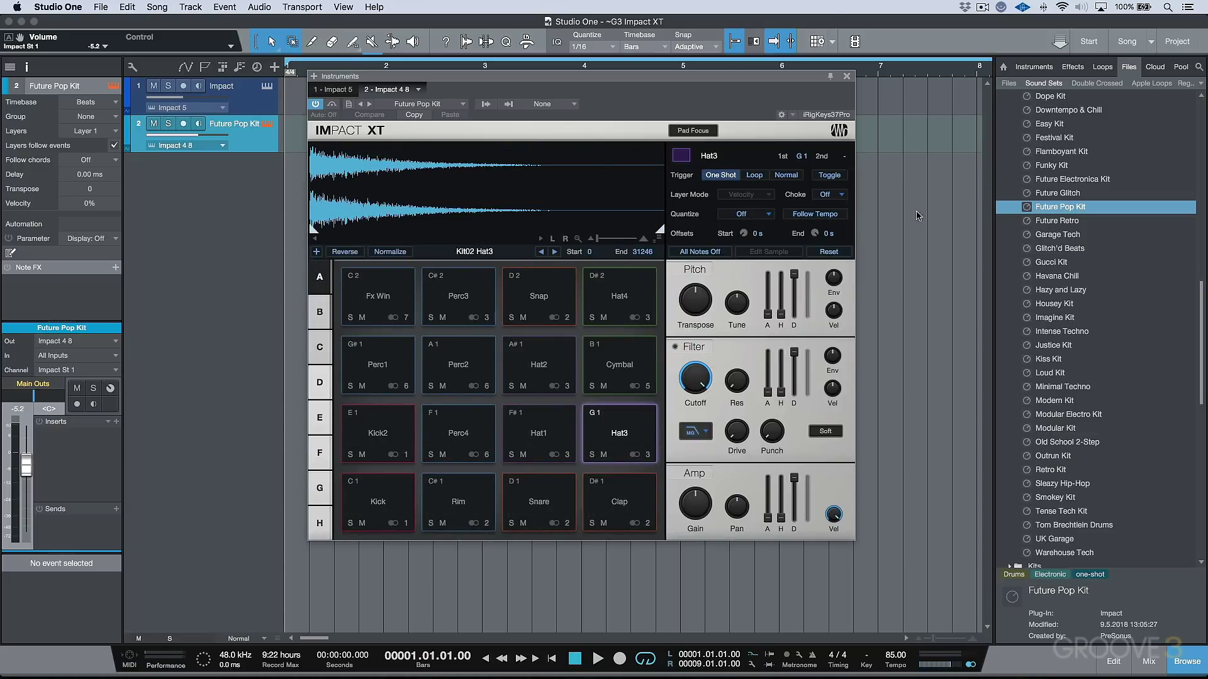
left_click(848, 77)
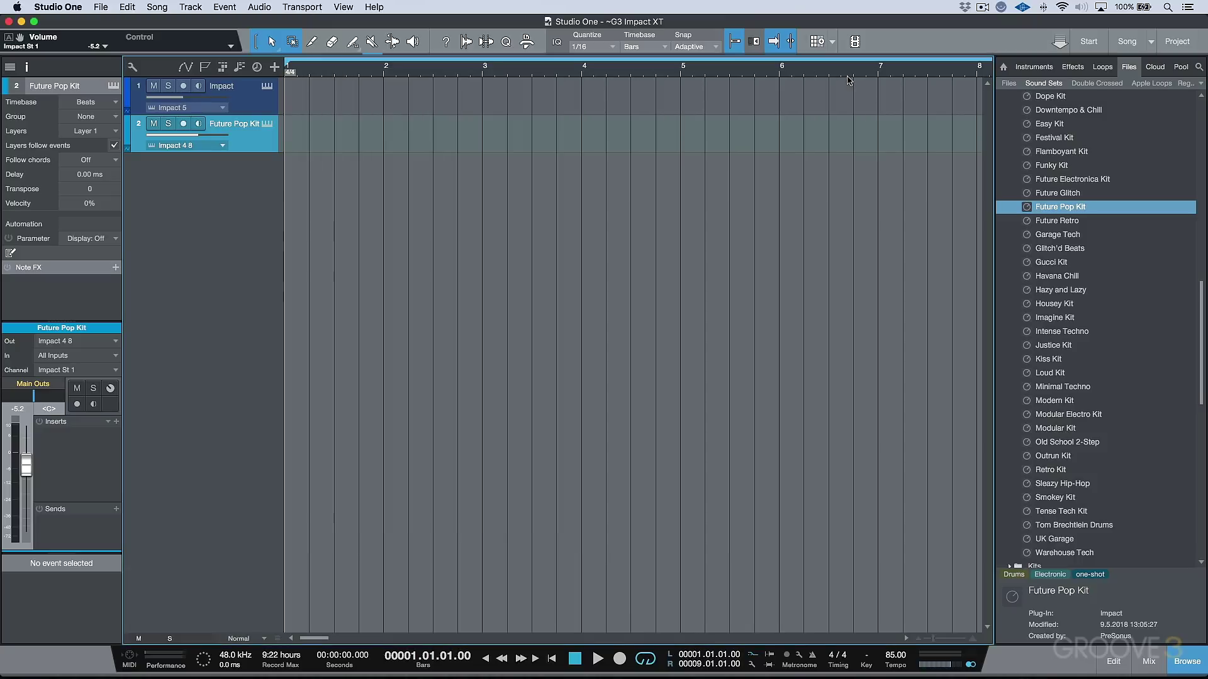
Delete the Future Pop Kit track and reopen track 1's Impact XT editor on the MH kit
right_click(241, 138)
left_click(333, 199)
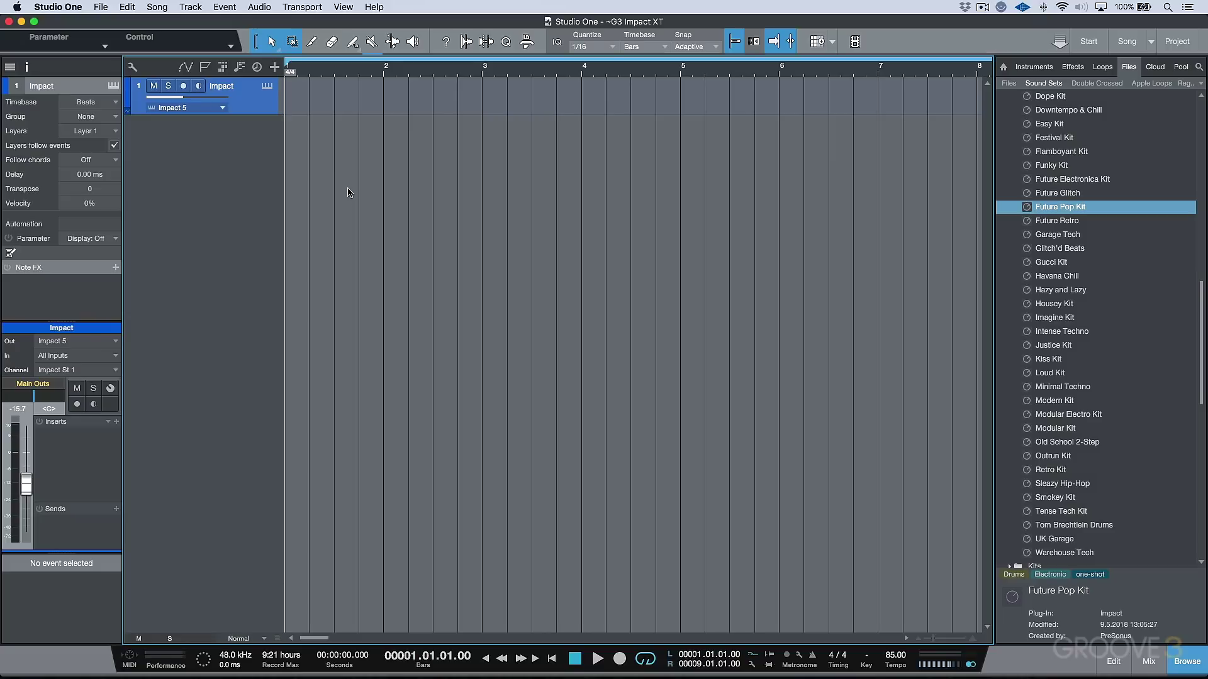
left_click(267, 88)
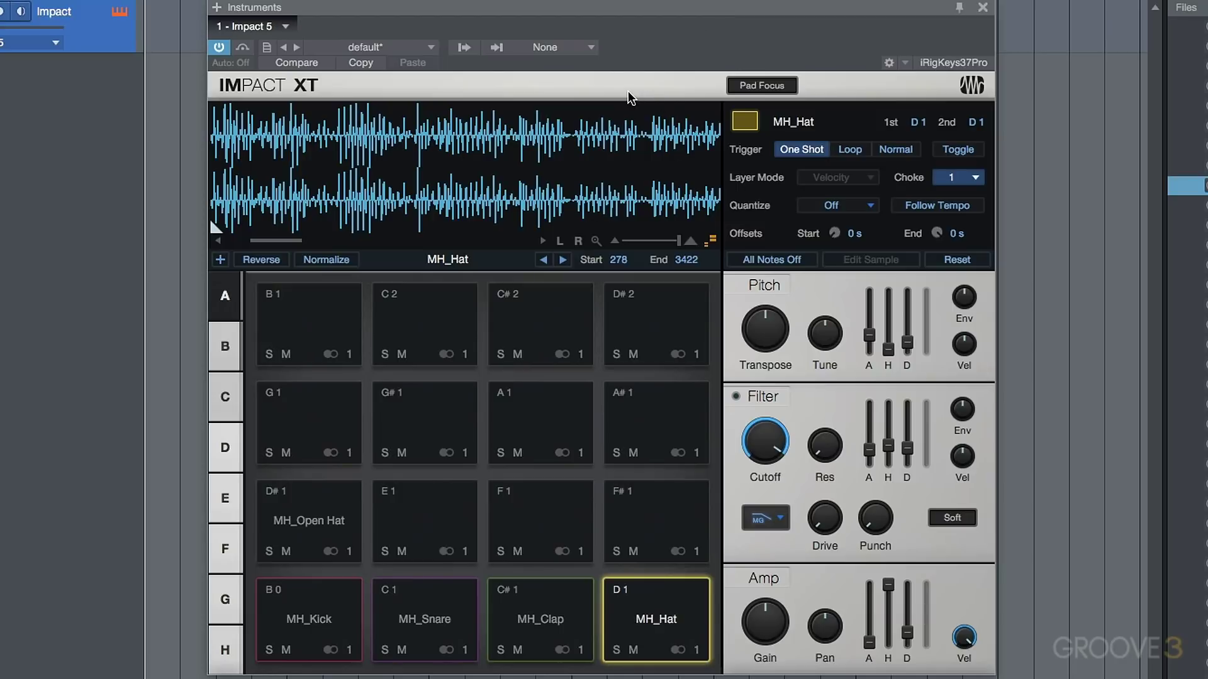
Browse the M.H. Cusom Kit folder, stepping from MH_Clap.wav to MH_Snare.wav and back to Abstract HipHop 85bpm.wav
left_click(266, 48)
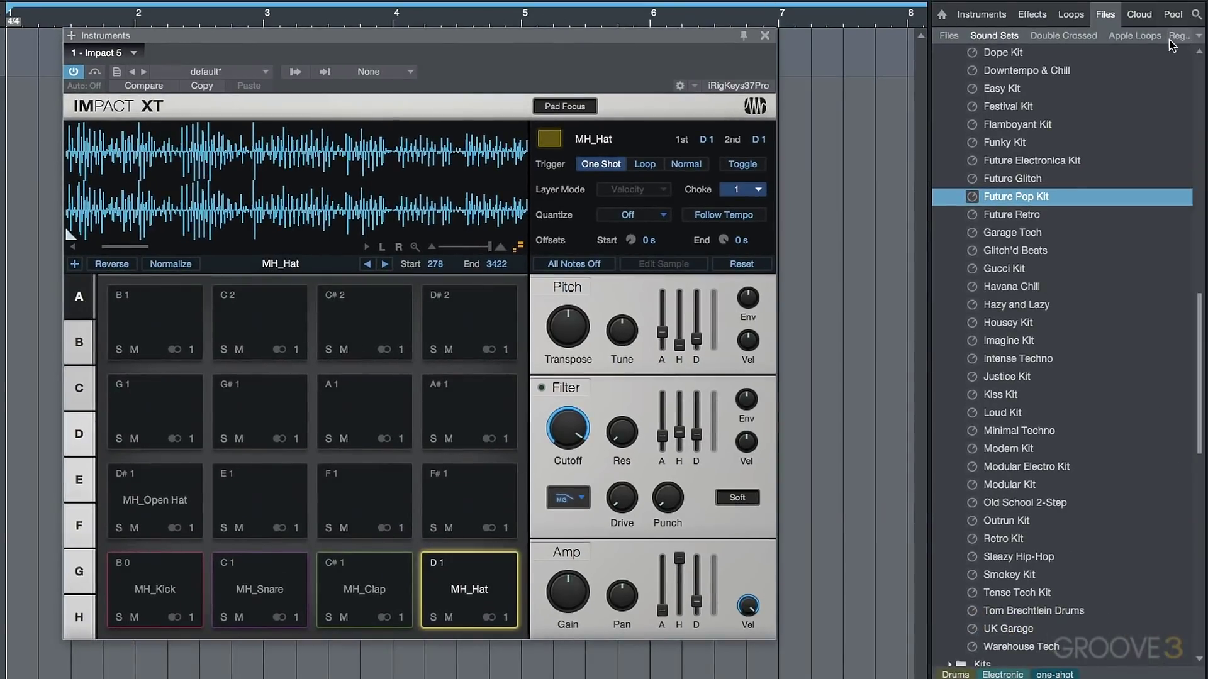
left_click(1163, 39)
left_click(1155, 36)
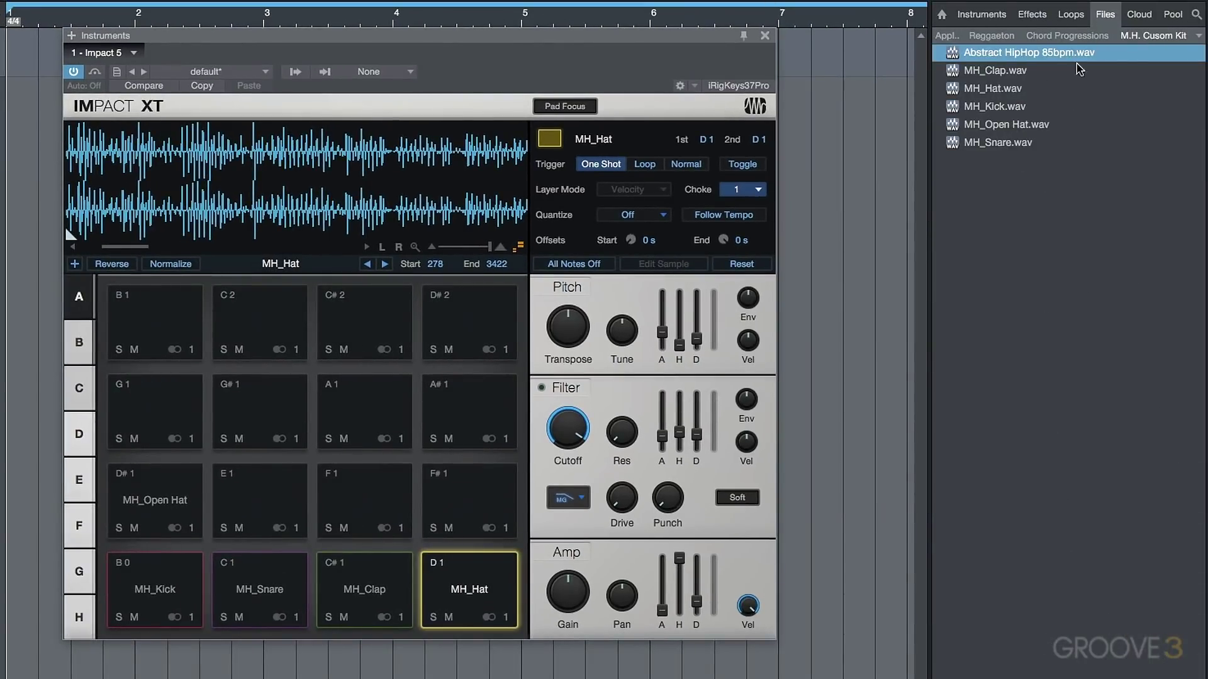
left_click(1002, 75)
left_click(1004, 88)
left_click(999, 108)
left_click(997, 126)
left_click(994, 143)
left_click(993, 124)
left_click(993, 106)
left_click(995, 88)
left_click(995, 71)
left_click(997, 52)
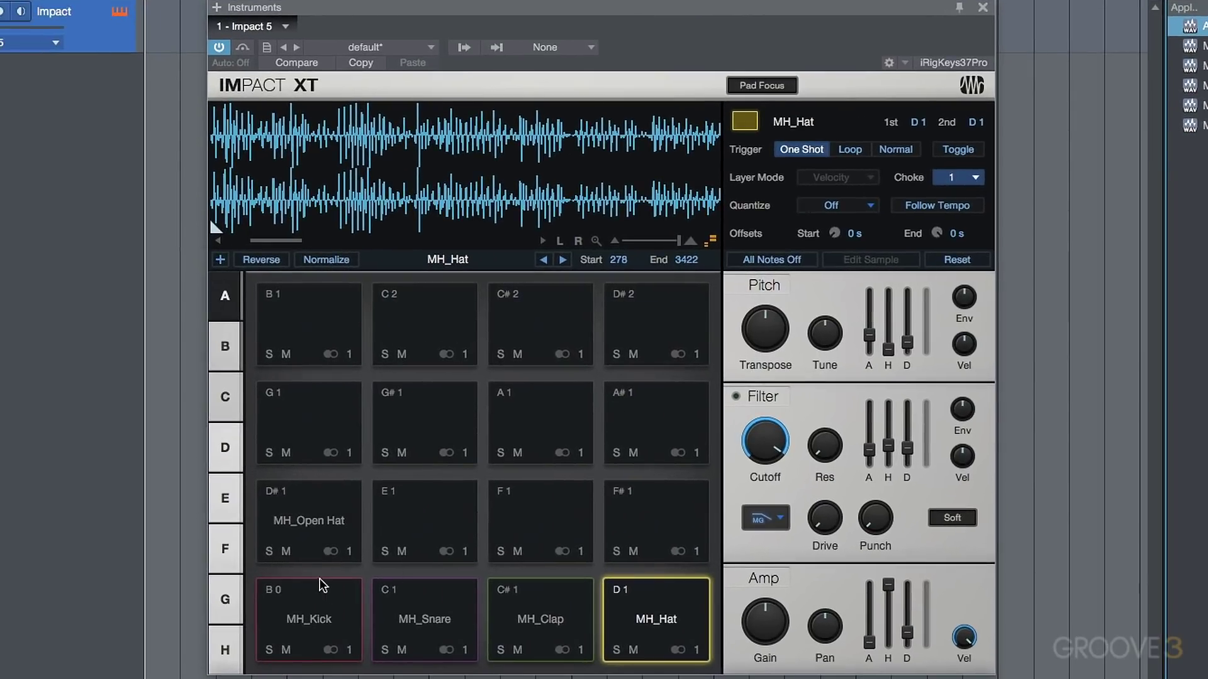
Audition the MH_Kick, Snare, Clap, Hat and Open Hat pads, then the bank B Abstract HipHop loop
left_click(229, 597)
left_click(325, 601)
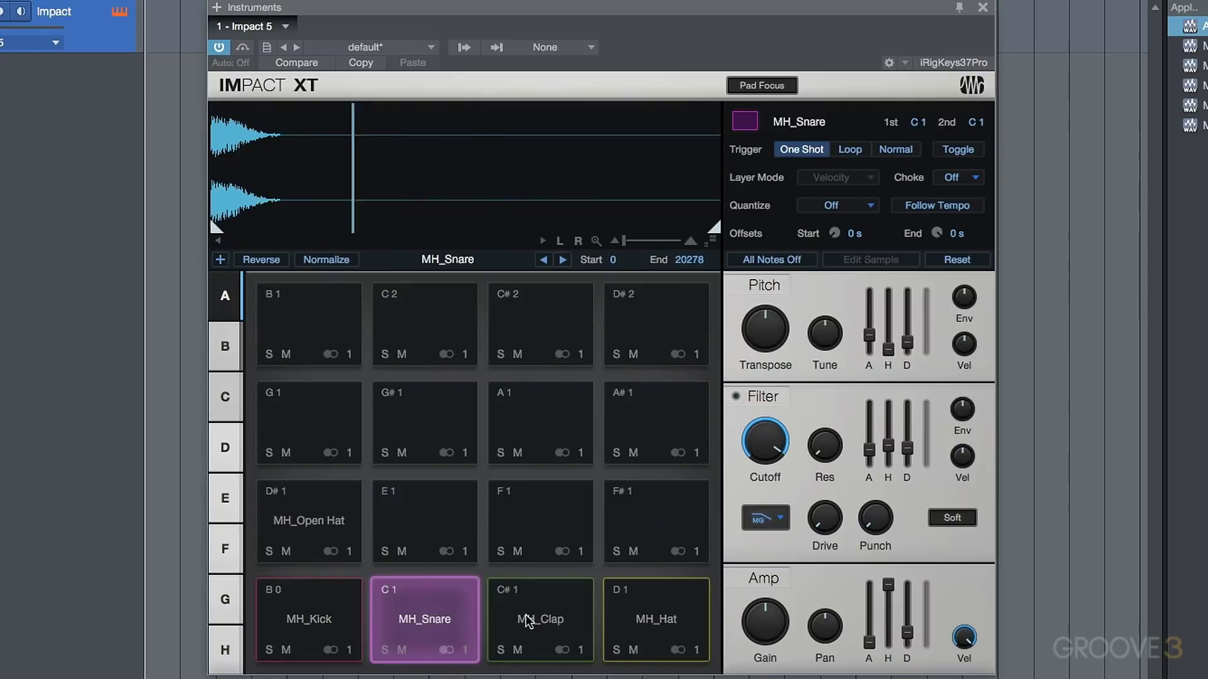
left_click(527, 621)
left_click(687, 615)
left_click(344, 520)
left_click(340, 518)
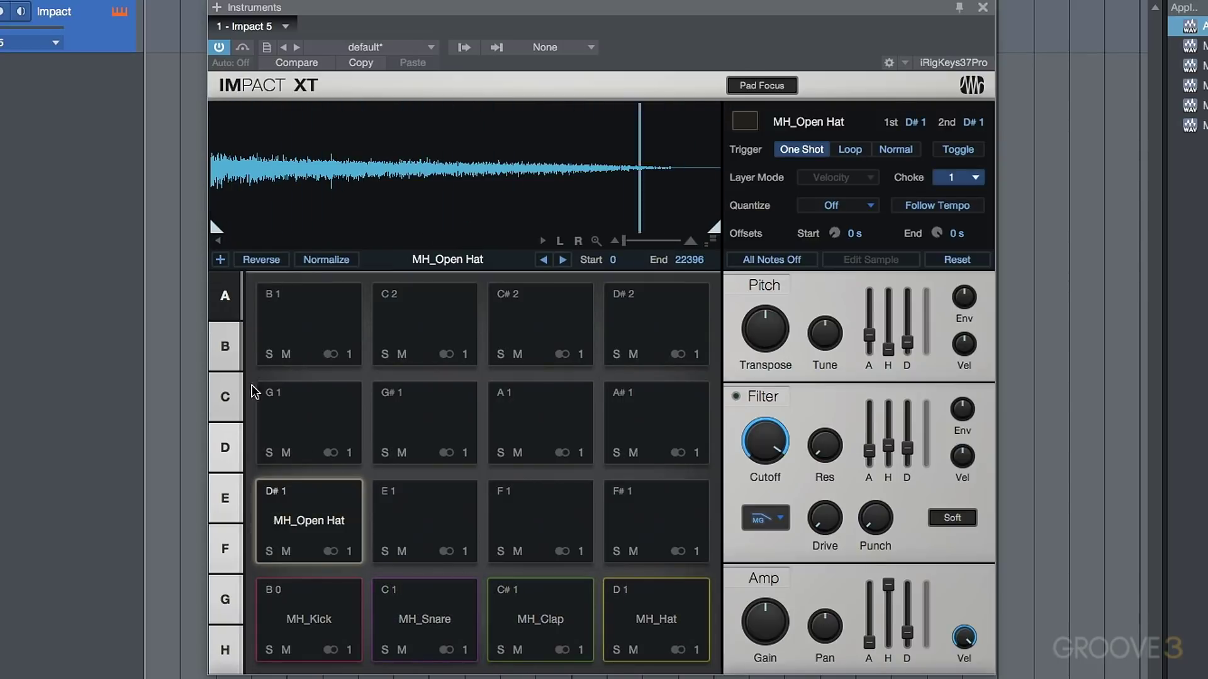
left_click(224, 347)
left_click(299, 618)
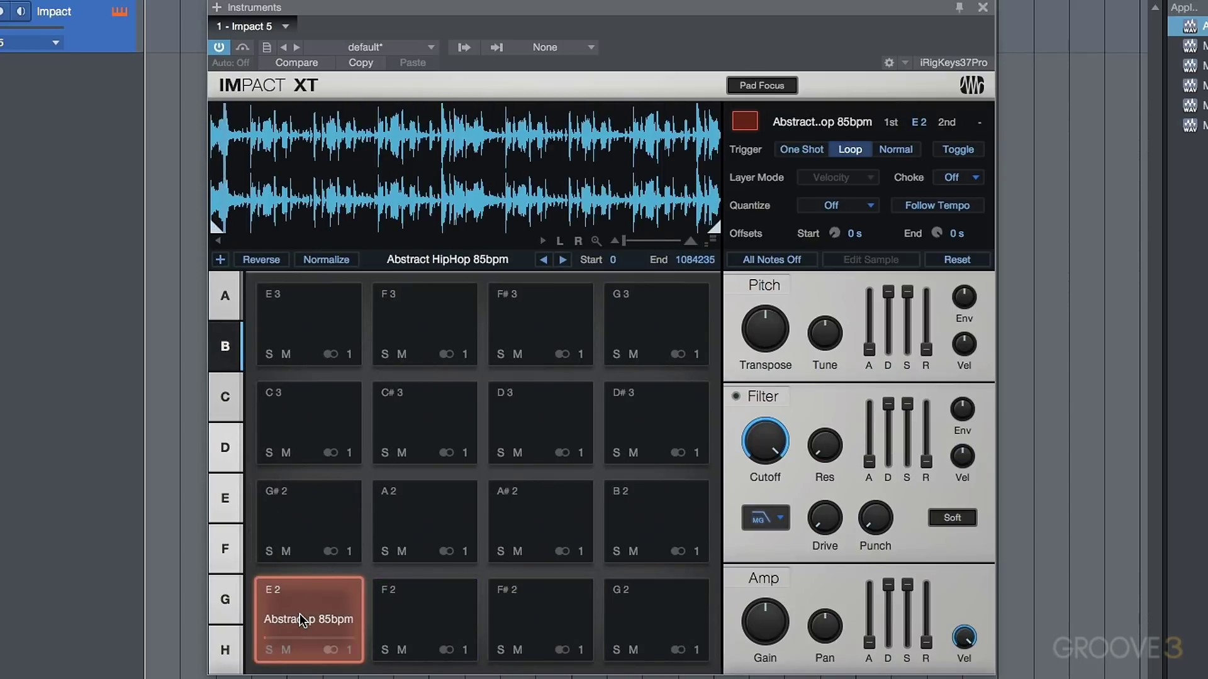
Enable Follow Tempo on the Abstract HipHop loop pad and set the song tempo to 120
left_click(900, 210)
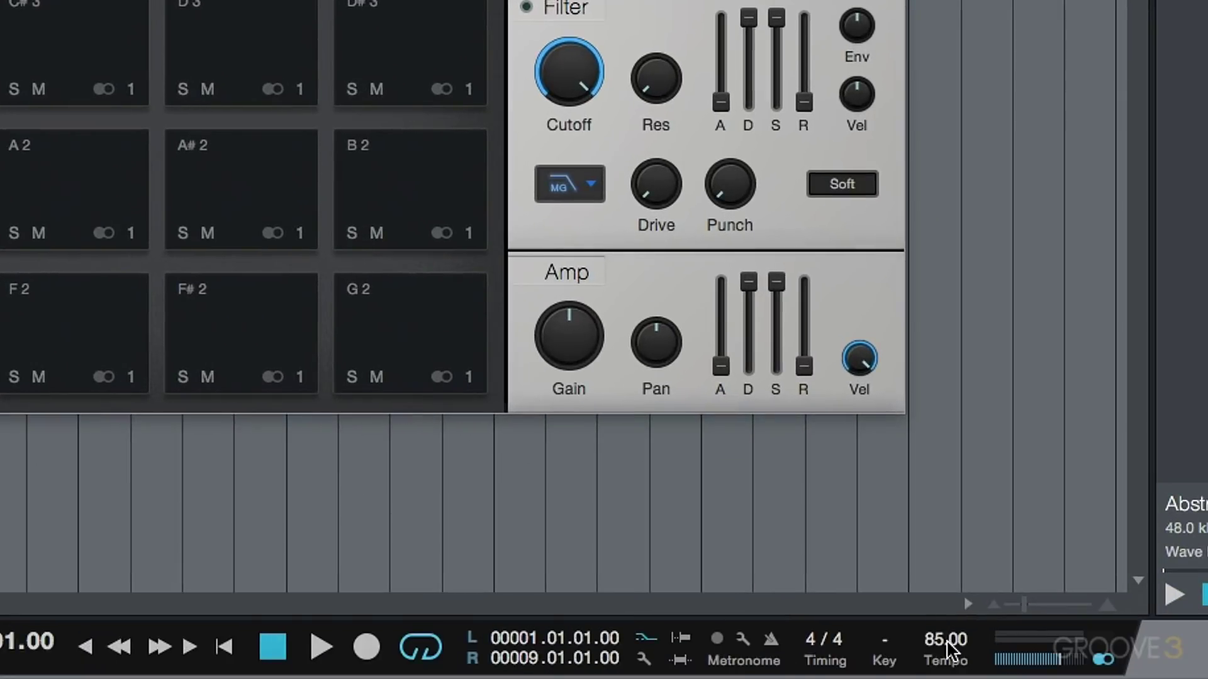
left_click(1022, 678)
type("120")
key("Return")
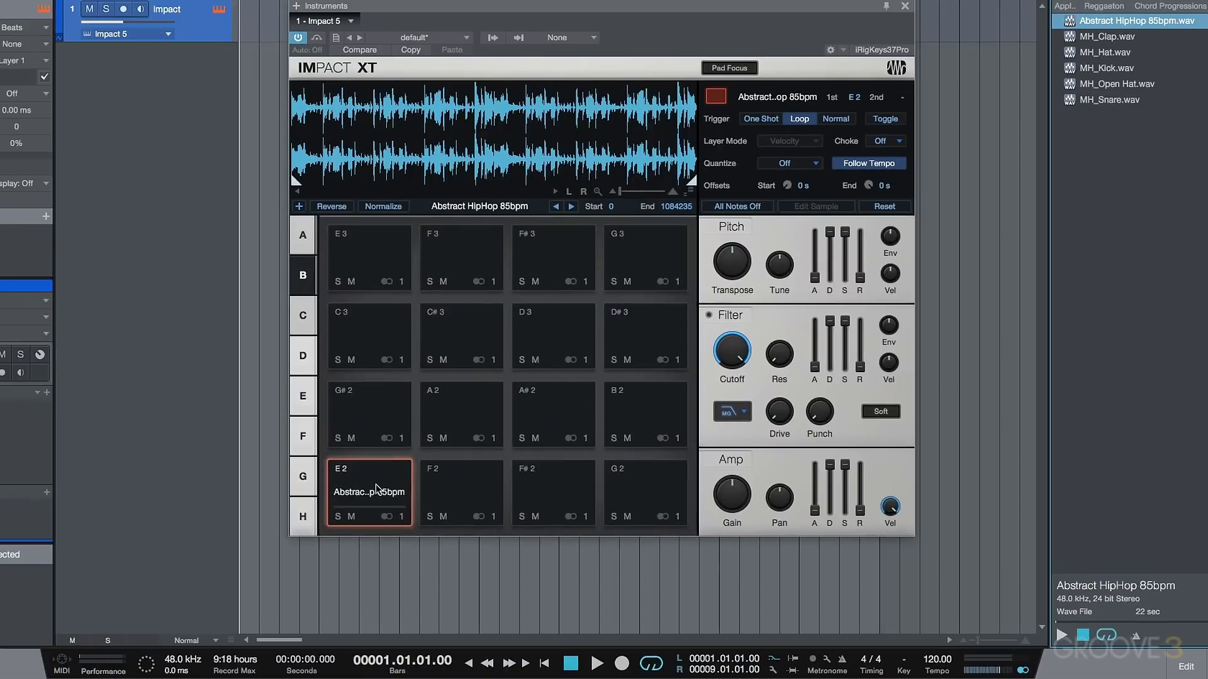
Play the Abstract HipHop loop pad at 120 BPM and bring up the kit's preset options
left_click(376, 489)
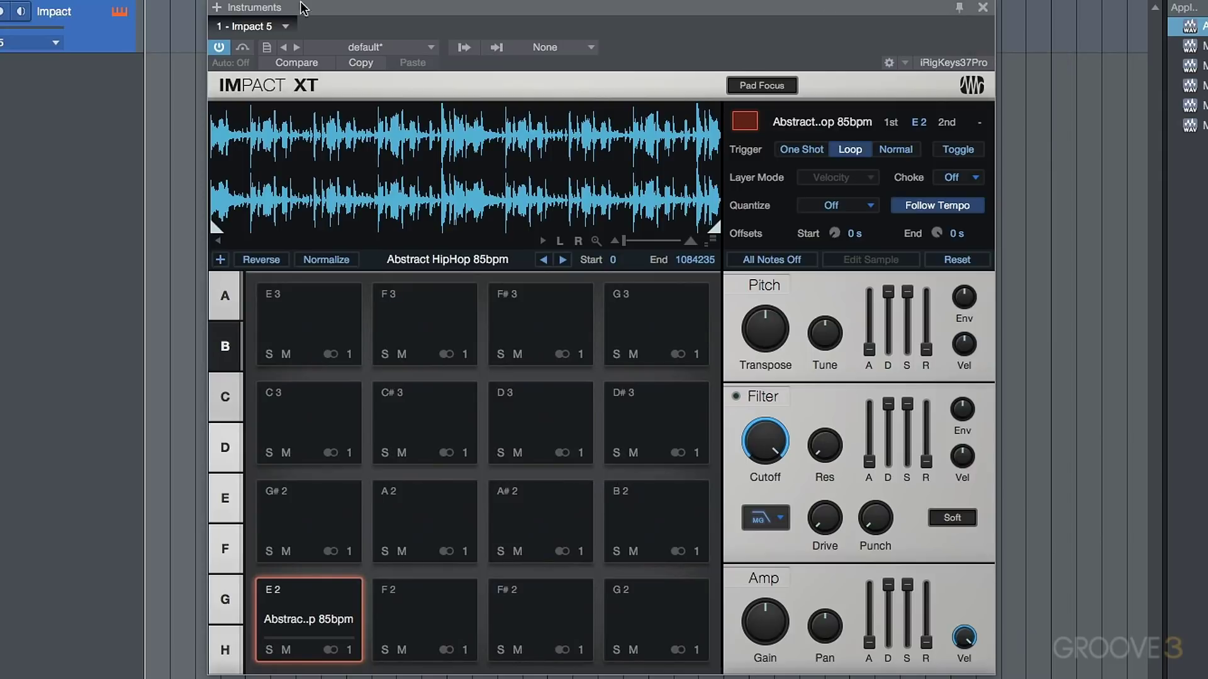
left_click(267, 47)
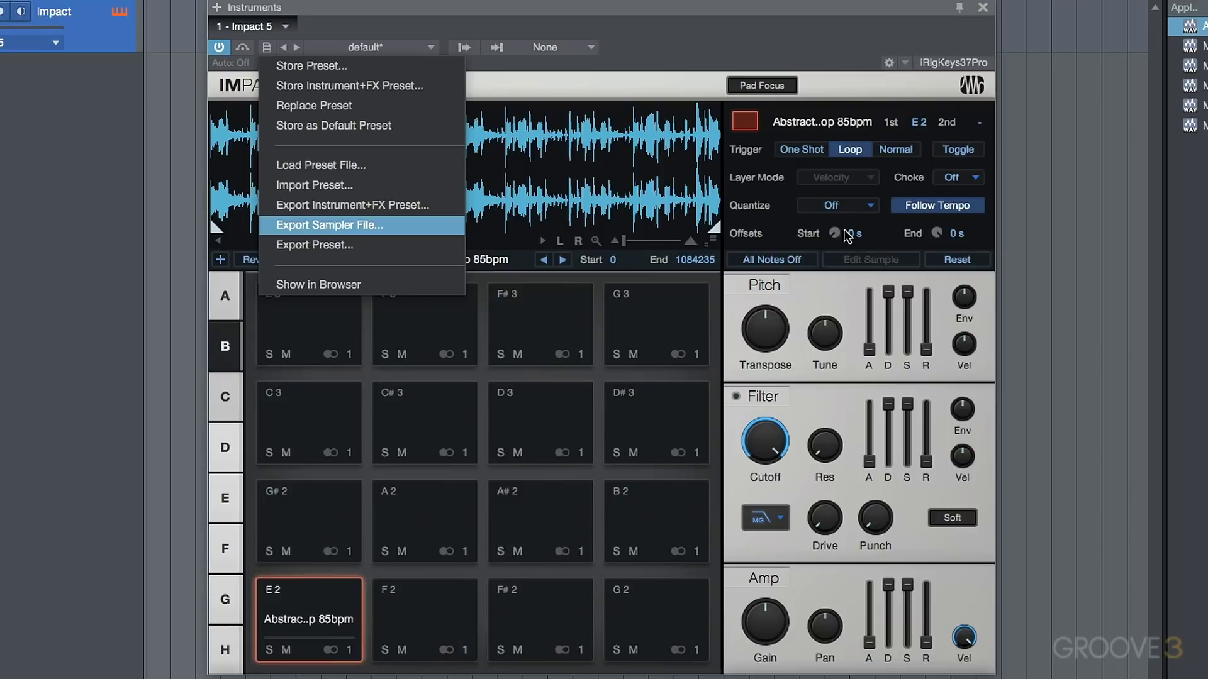
Export the kit as sampler file 'Groove3 Course-Kit.soundx' into the 3-Impact XT folder
left_click(336, 227)
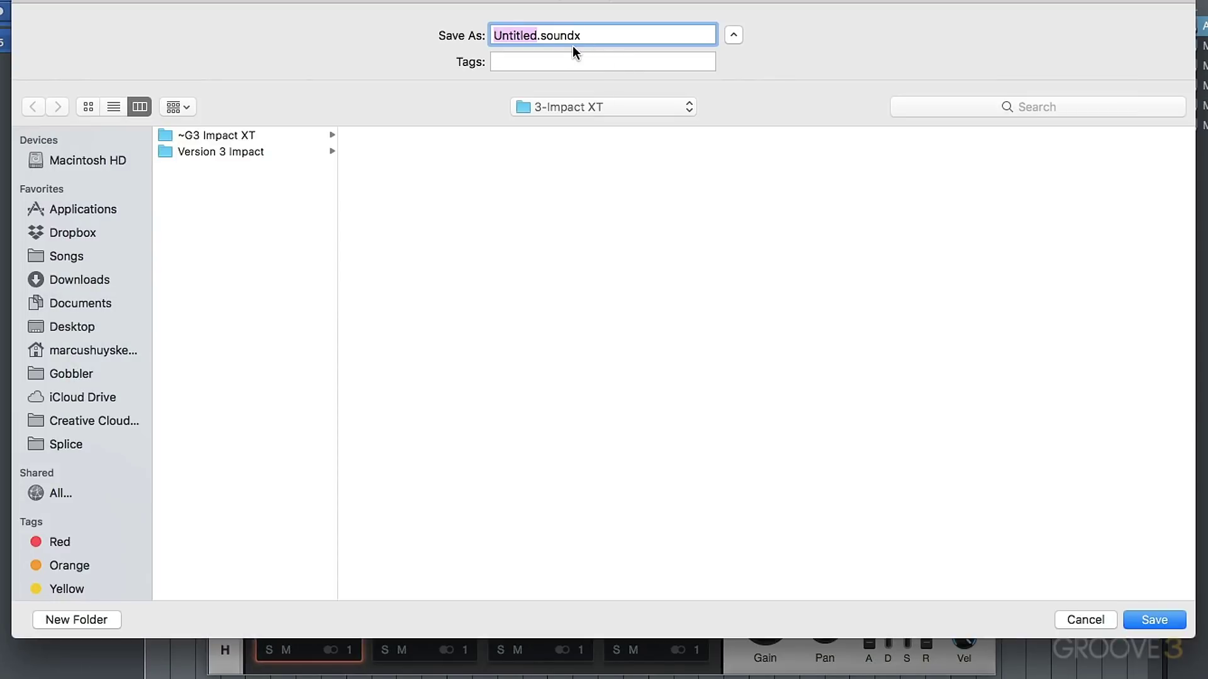
key("BackSpace")
type("Groove")
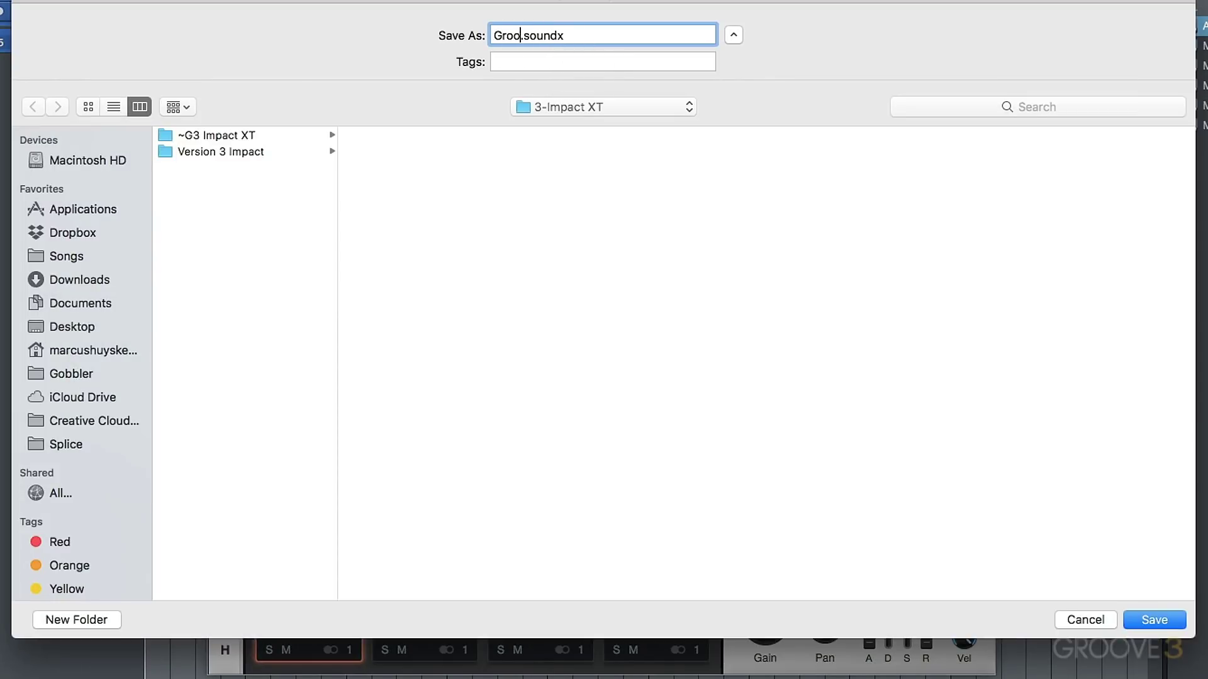
type("3 Course")
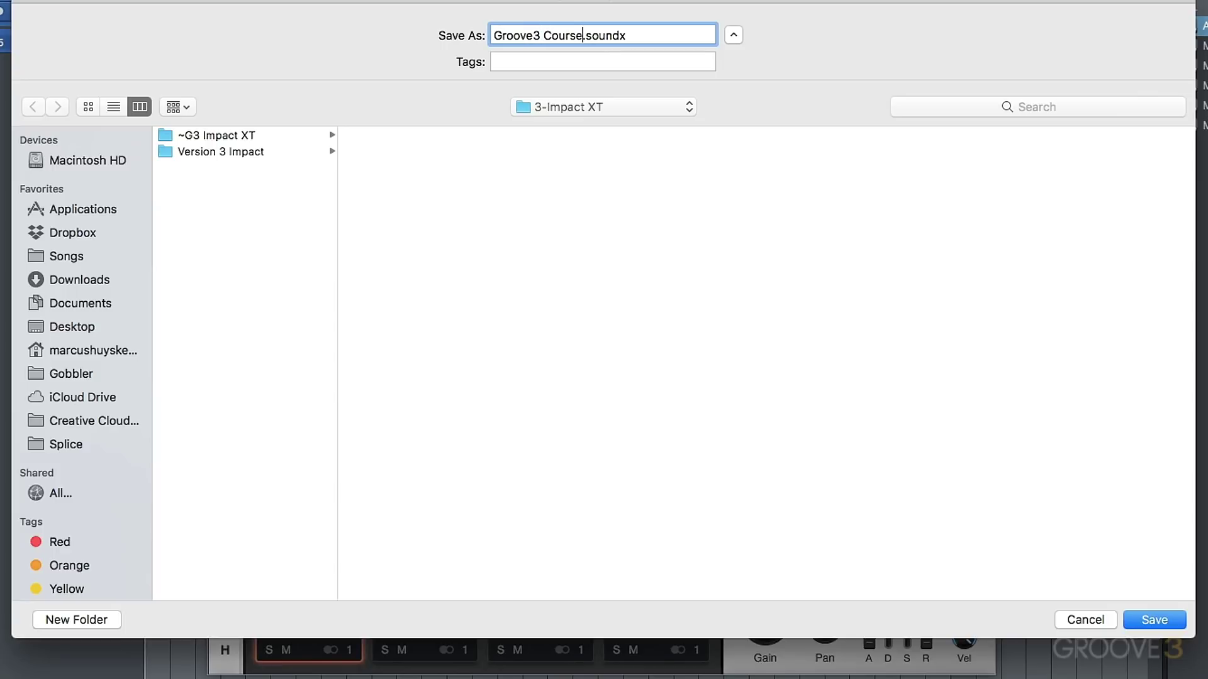
type("-Kit")
left_click(1155, 619)
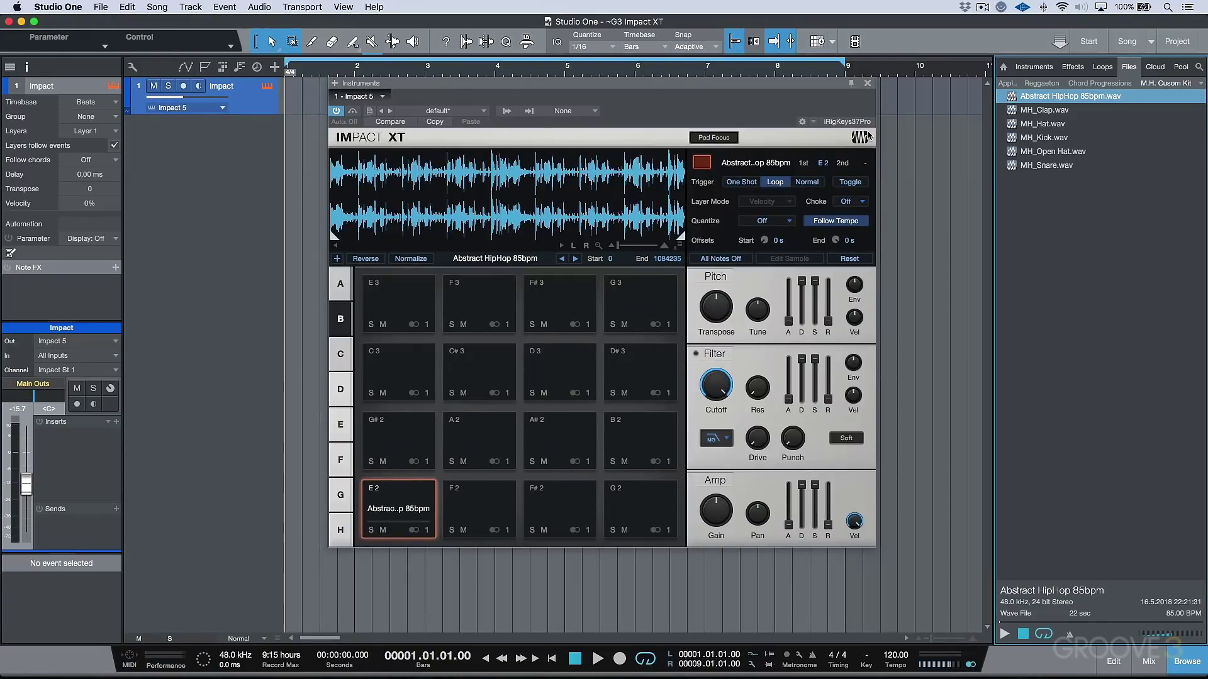
Close the instrument window and delete the Impact track along with its instrument
left_click(867, 83)
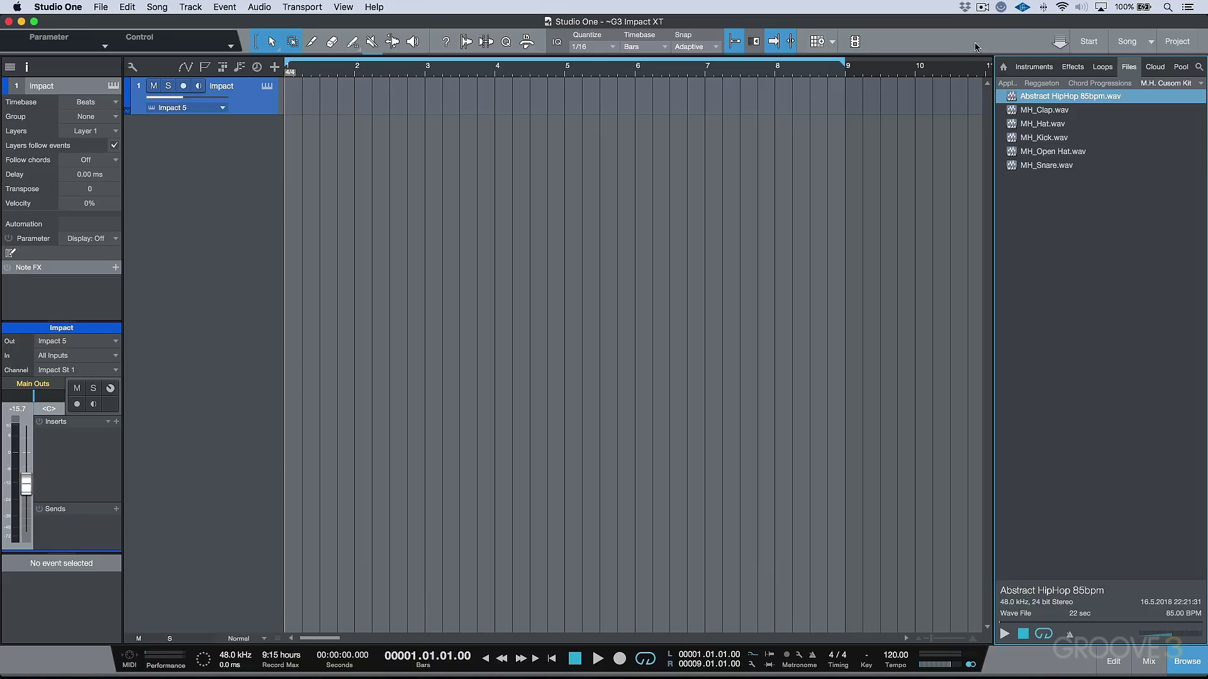
right_click(252, 109)
left_click(331, 172)
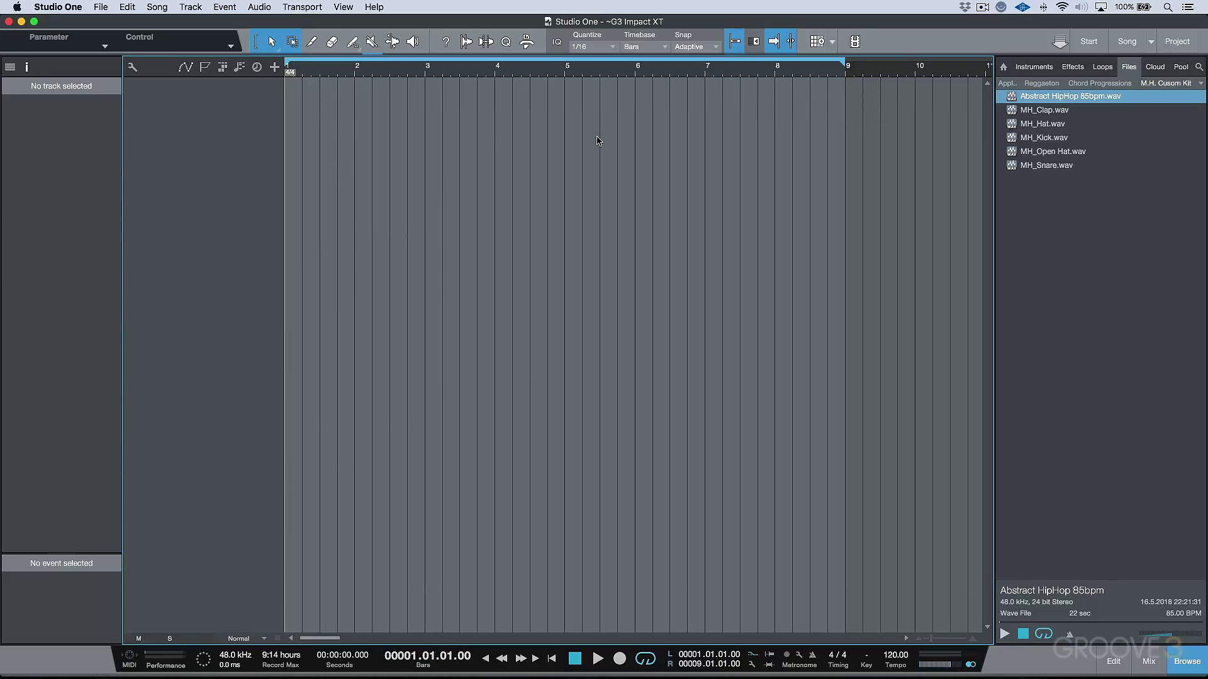
Drag Groove3 Course-Kit.soundx from Finder into the Studio One arrangement as a new track
key("super+Tab")
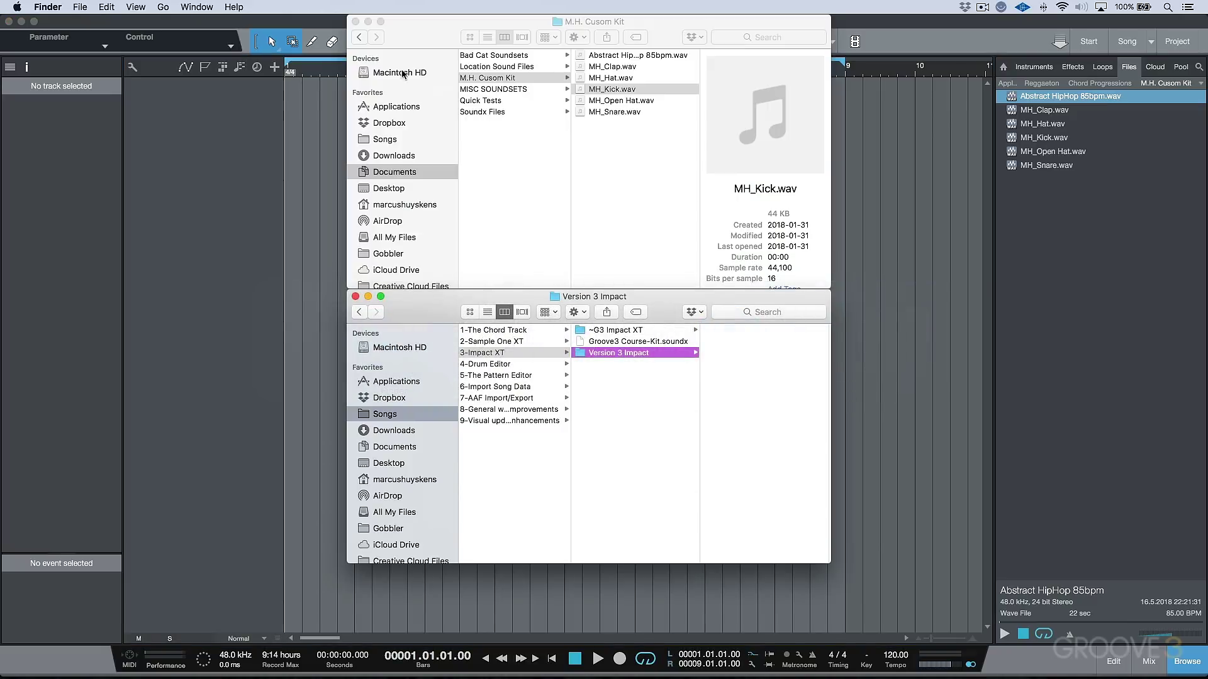
left_click(355, 21)
left_click(634, 341)
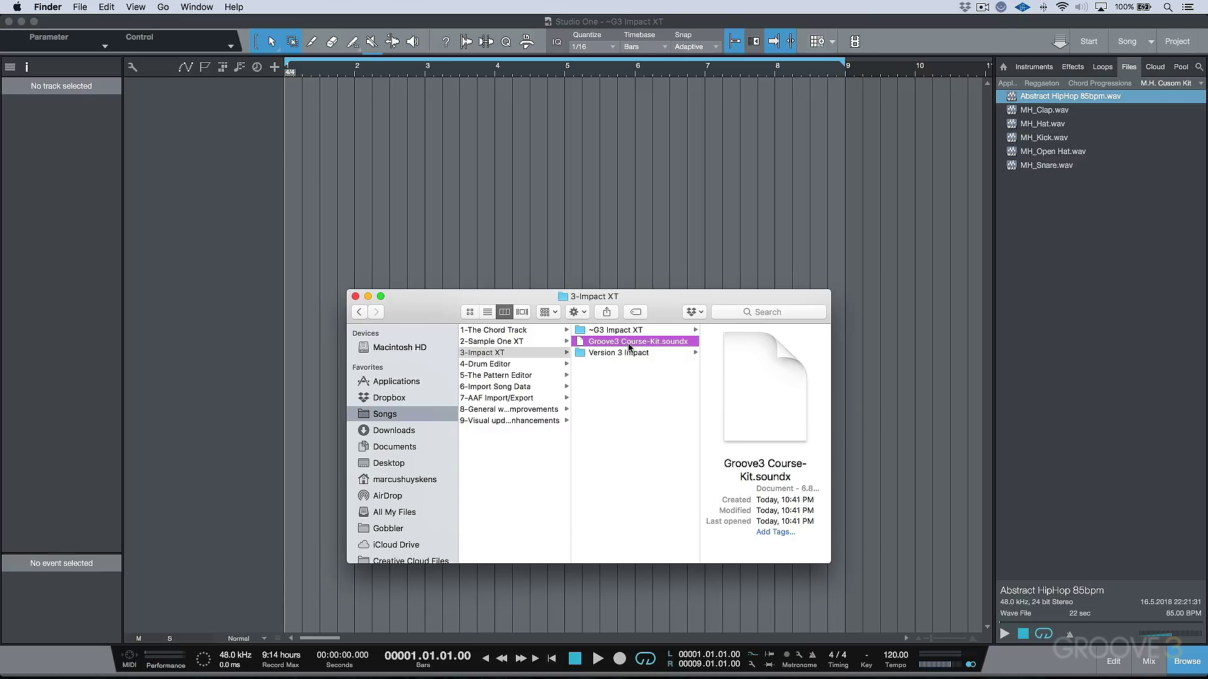
left_click_drag(629, 346, 447, 179)
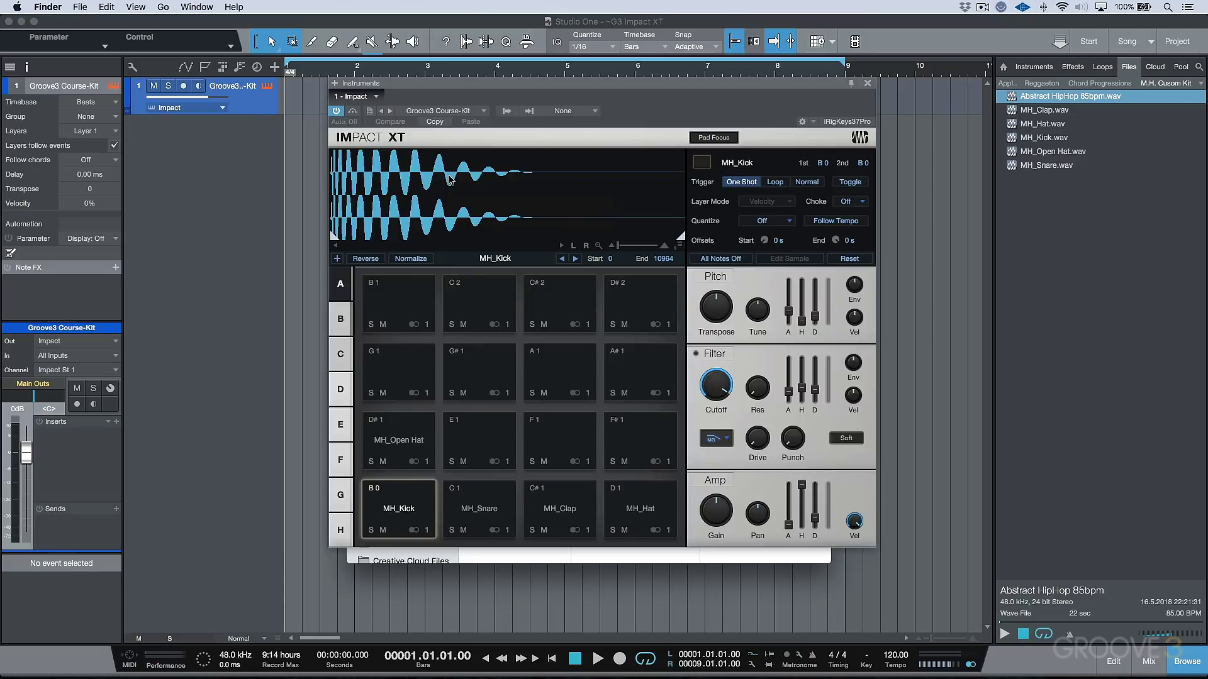
Audition the reloaded MH_Snare, Clap, Hat and Kick pads, close the window, and show the Pool
left_click(485, 514)
left_click(560, 510)
left_click(640, 510)
left_click(399, 510)
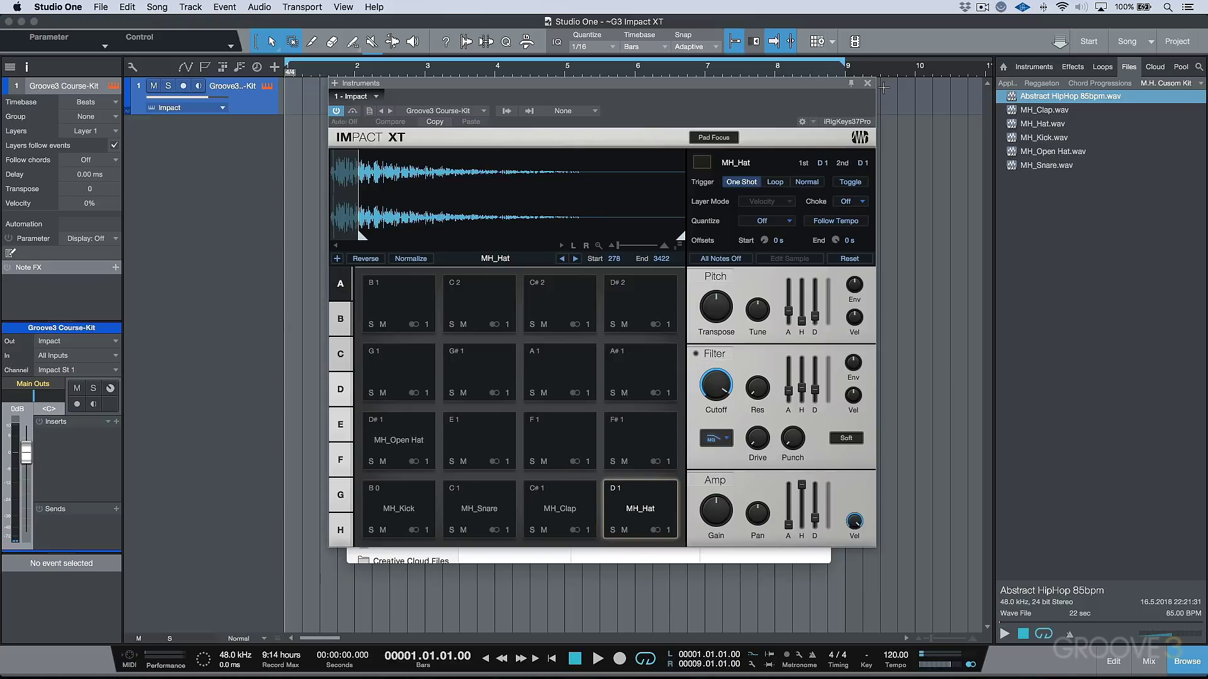
left_click(868, 83)
left_click(1181, 67)
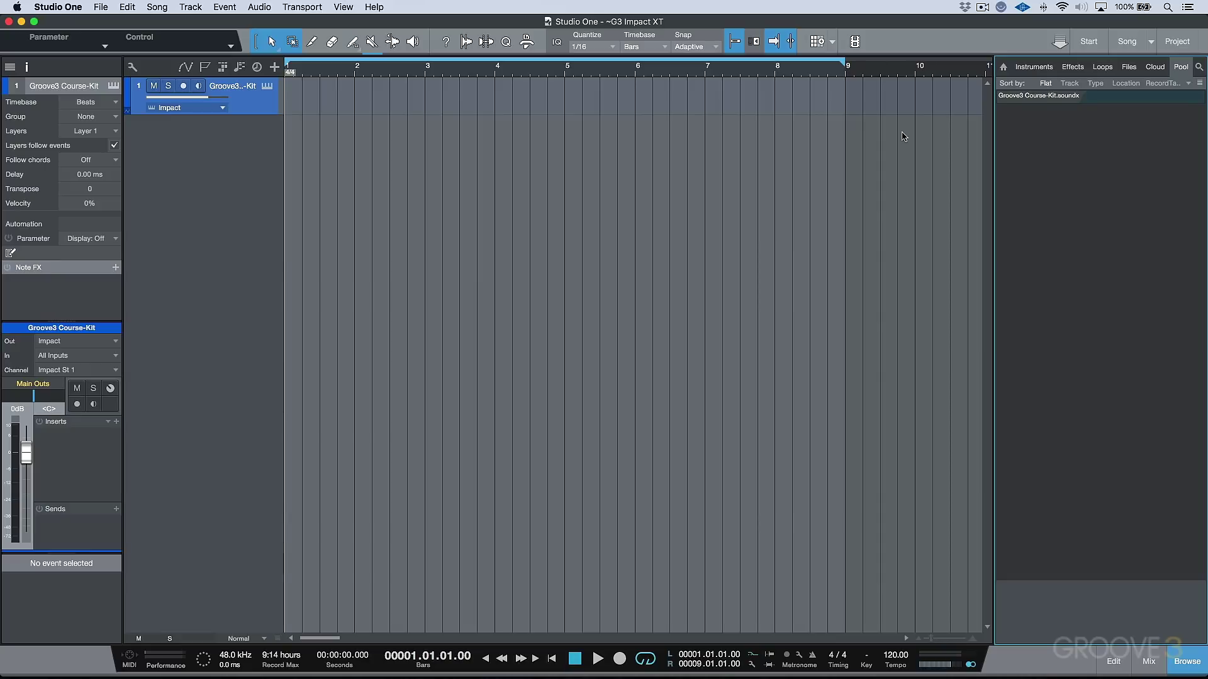
Reopen the Groove3 Course-Kit editor and list the Sound Sets up to Impact Presets in the browser
left_click(268, 86)
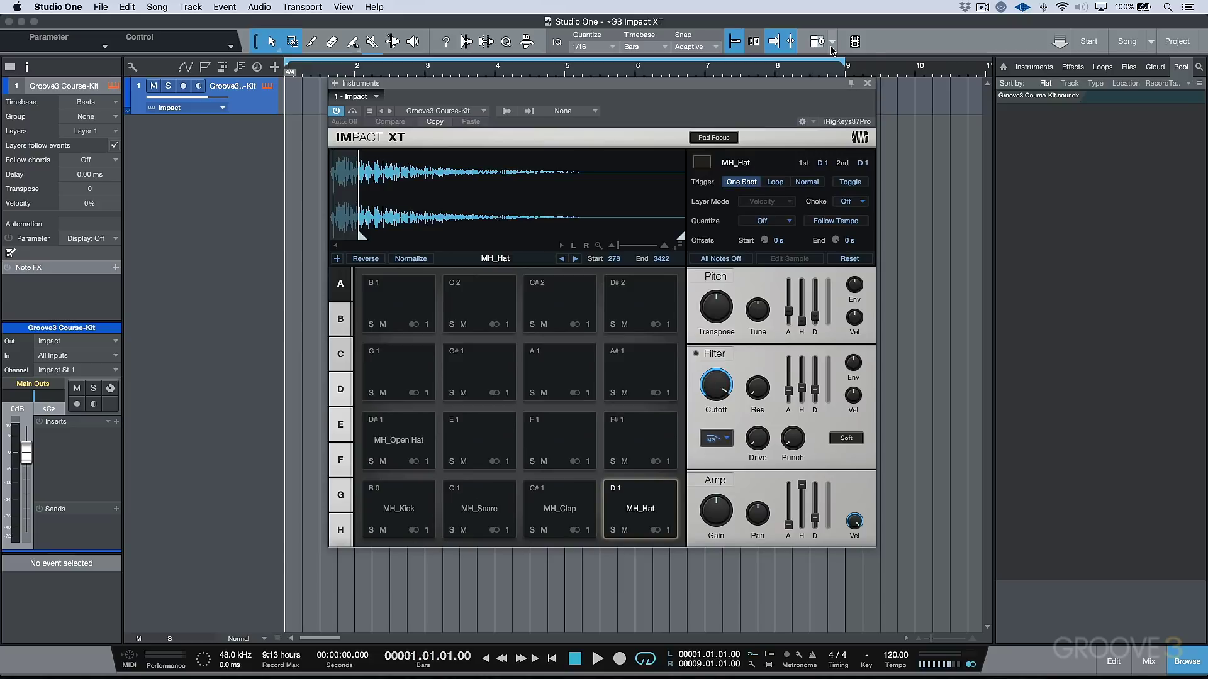
left_click(1128, 67)
left_click(1043, 83)
scroll(1063, 157, "up", 2)
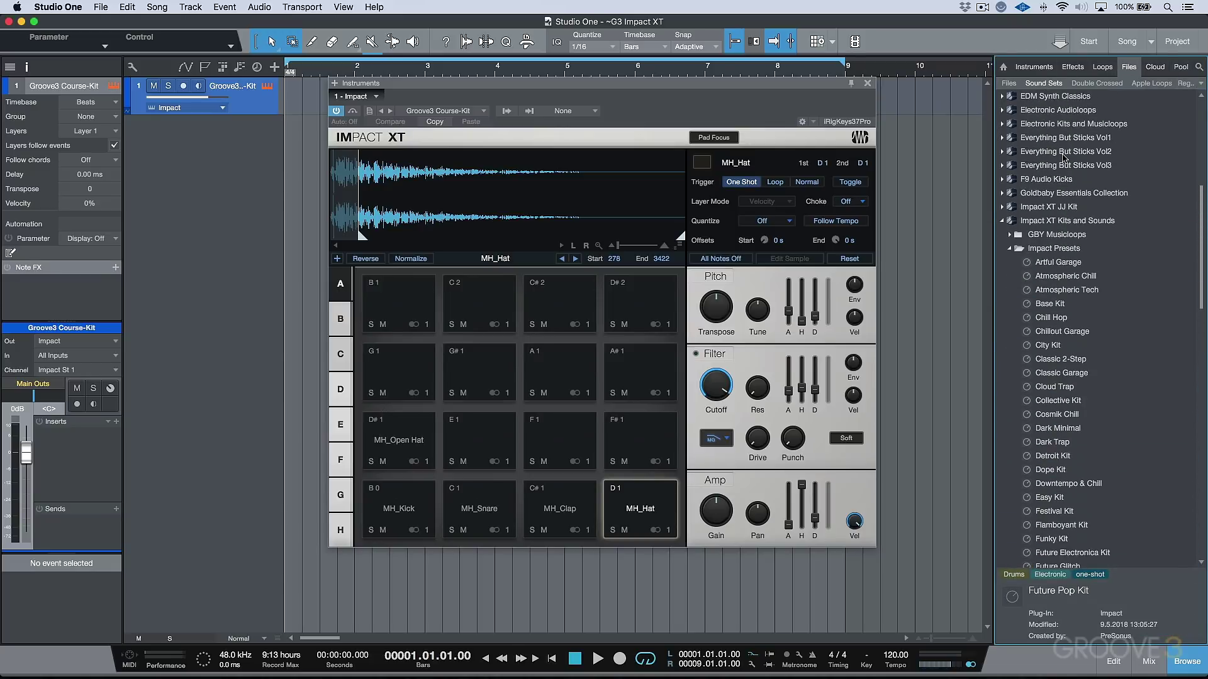